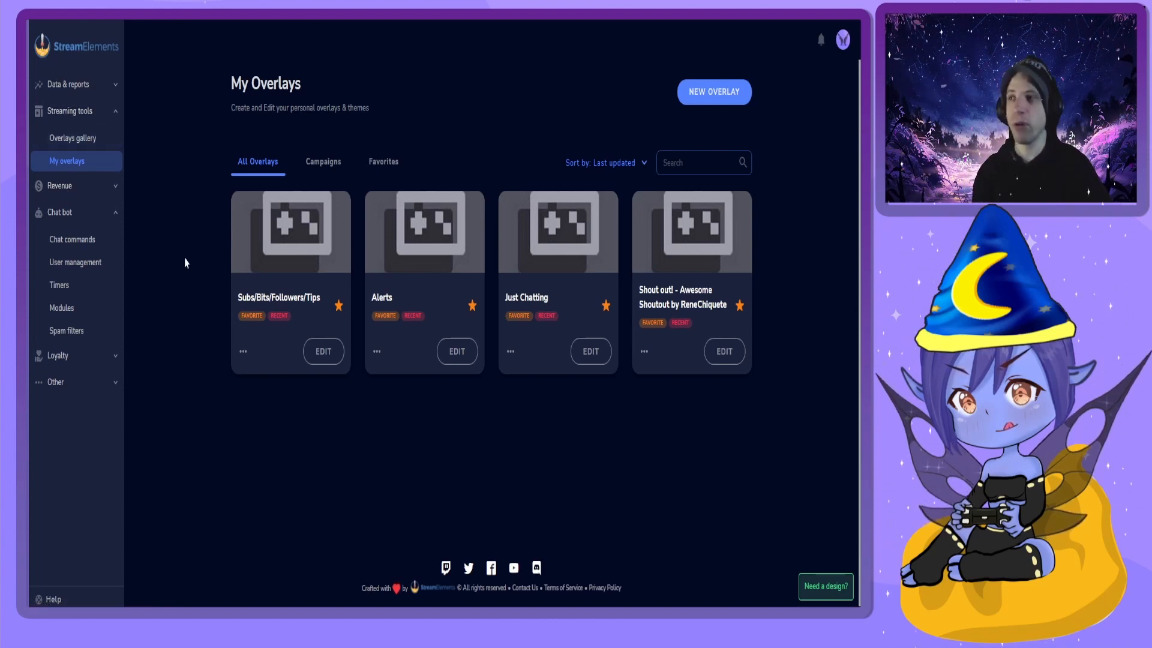
Open the overlays gallery and browse its featured, brand new and most popular themes
left_click(70, 142)
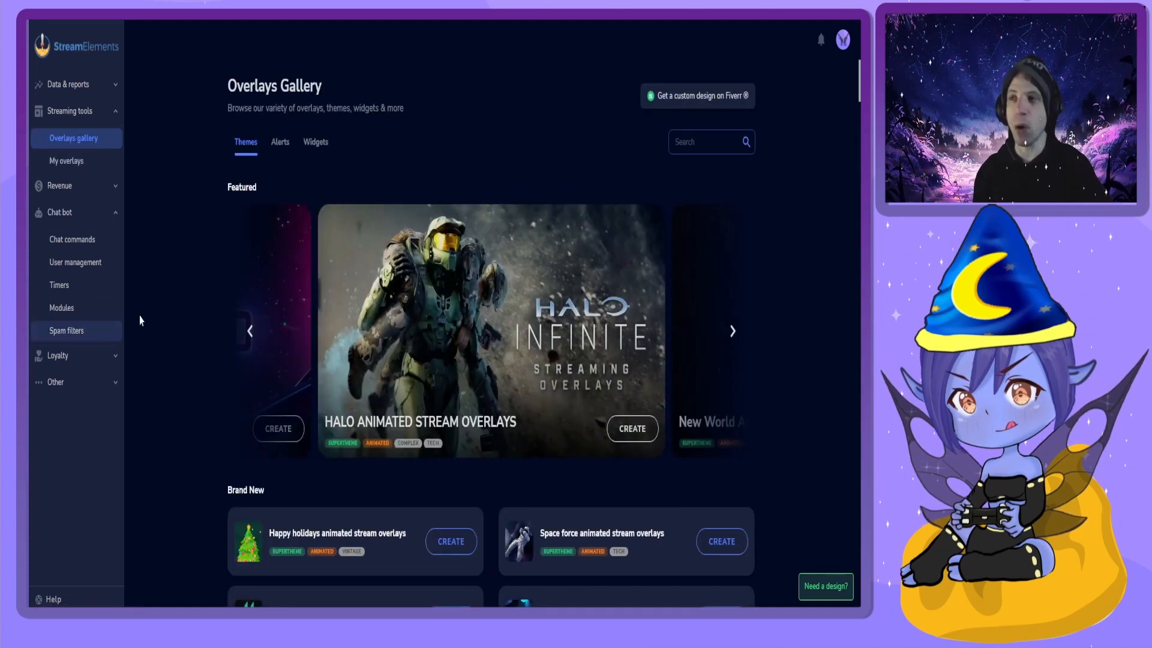
scroll(780, 450, "down", 4)
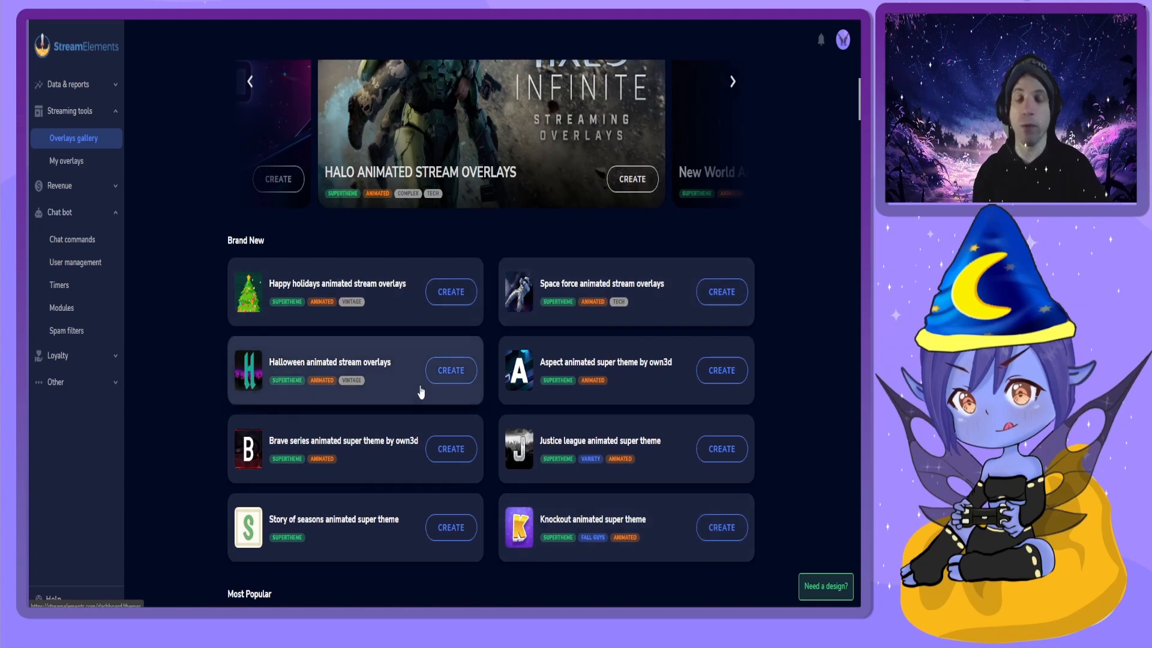
scroll(414, 387, "down", 3)
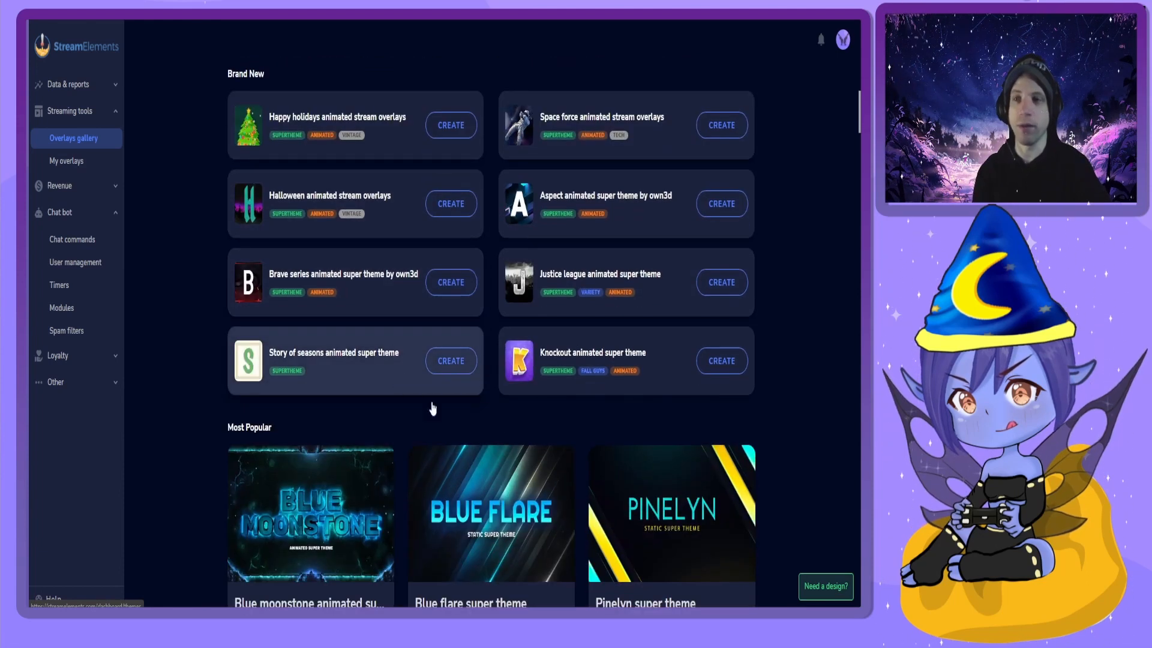
scroll(196, 335, "down", 3)
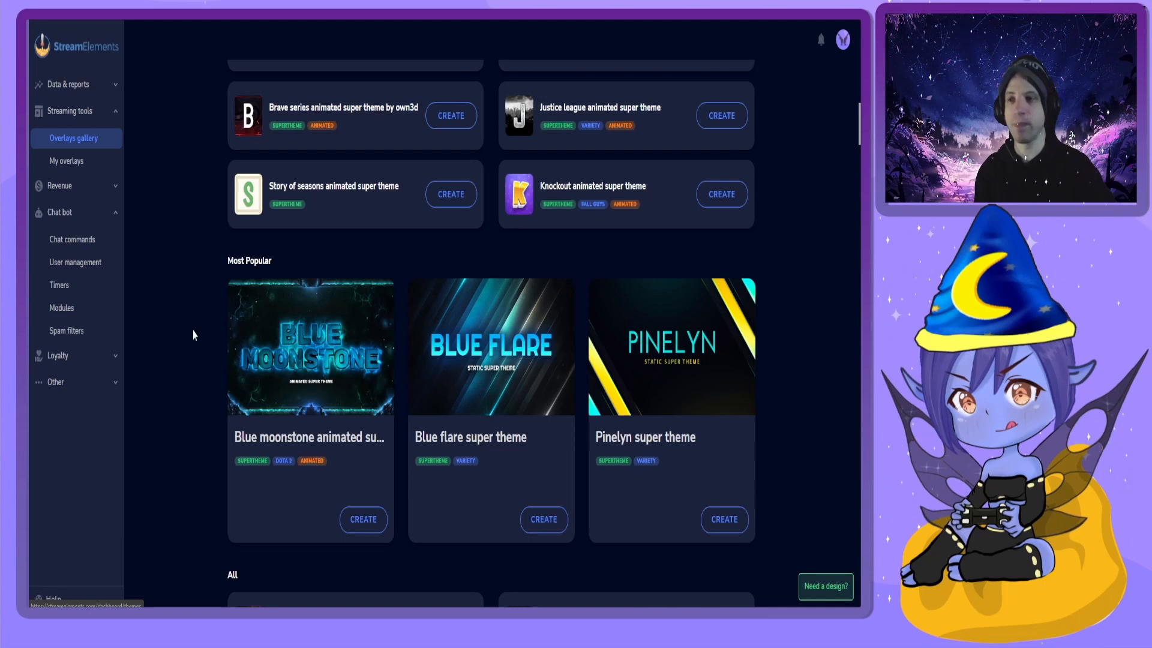
scroll(198, 348, "down", 5)
scroll(210, 362, "up", 10)
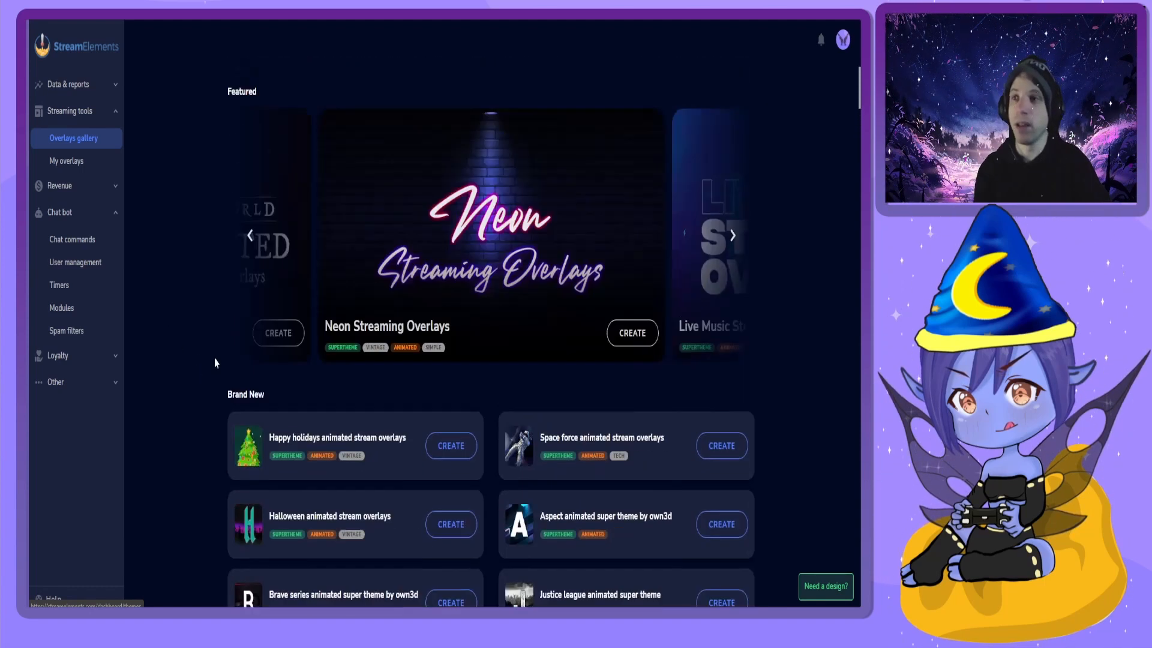
scroll(215, 362, "up", 2)
Create an overlay set from the featured HALO ANIMATED STREAM OVERLAYS theme and return to the list of own overlays
left_click(250, 331)
left_click(250, 331)
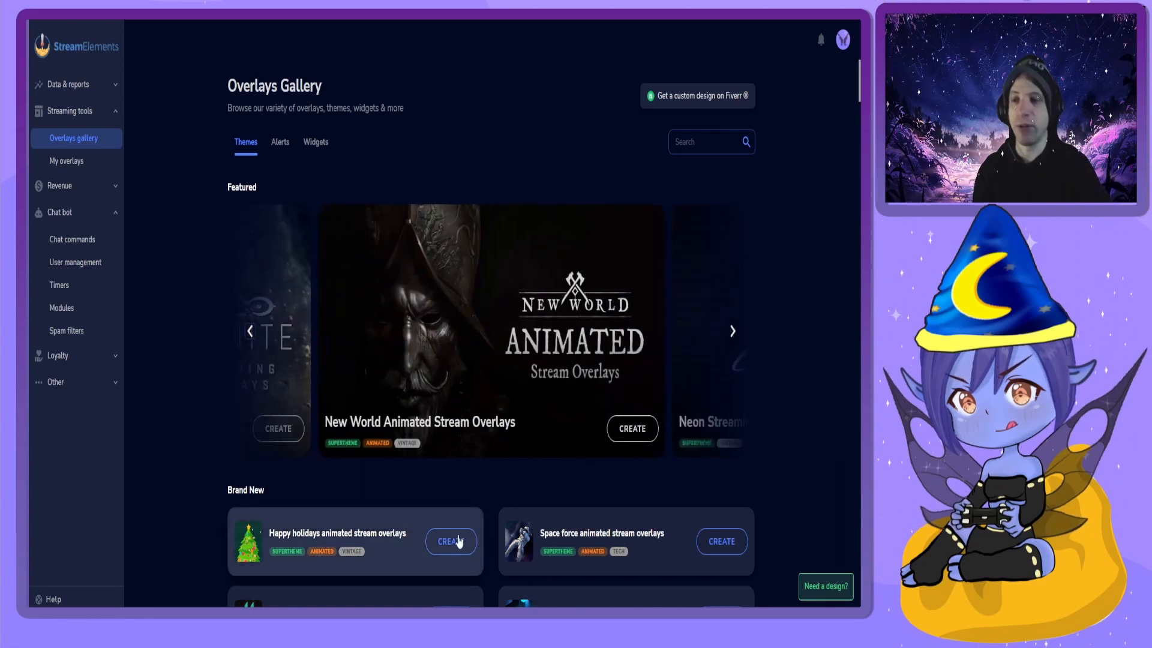
left_click(251, 331)
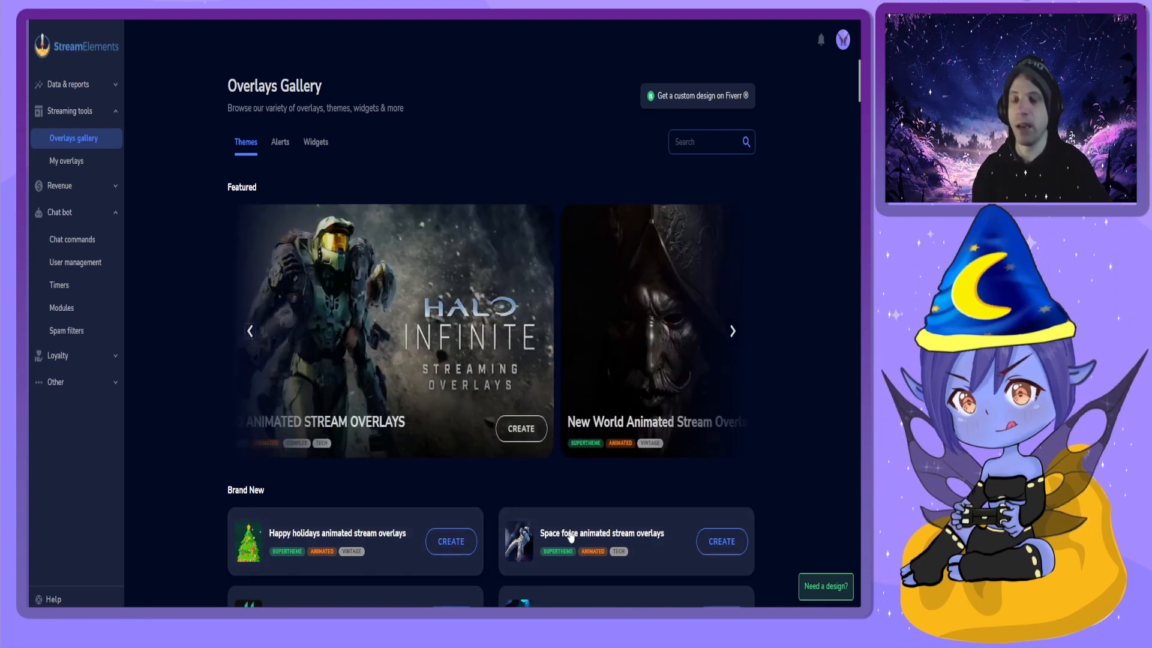
left_click(631, 428)
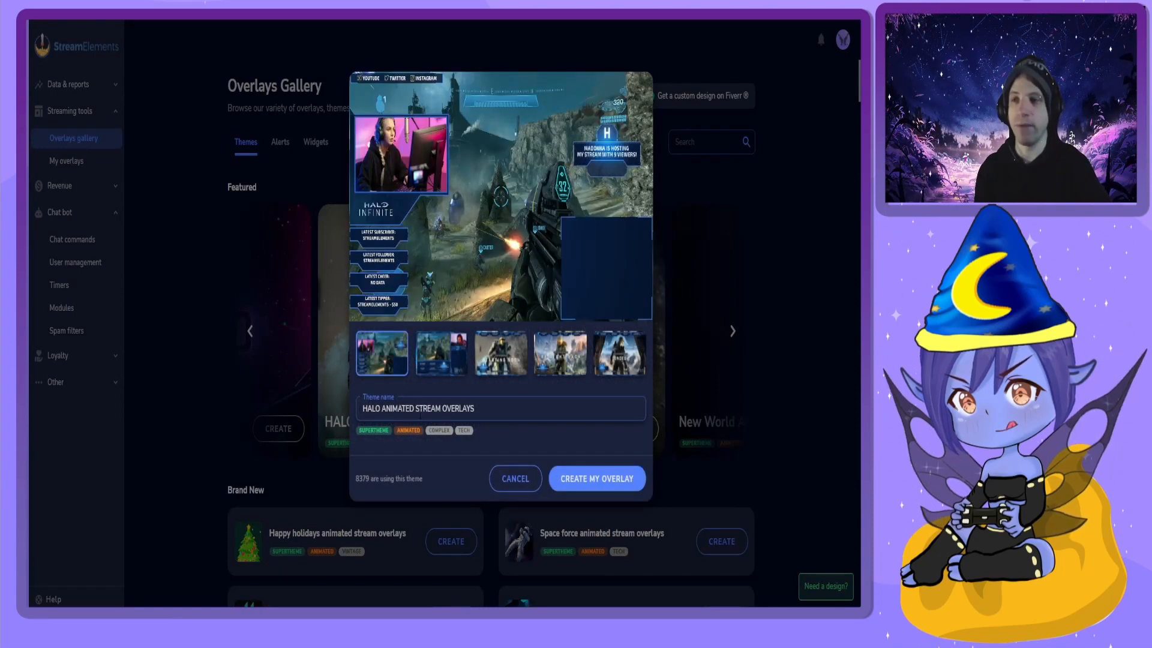
left_click(589, 480)
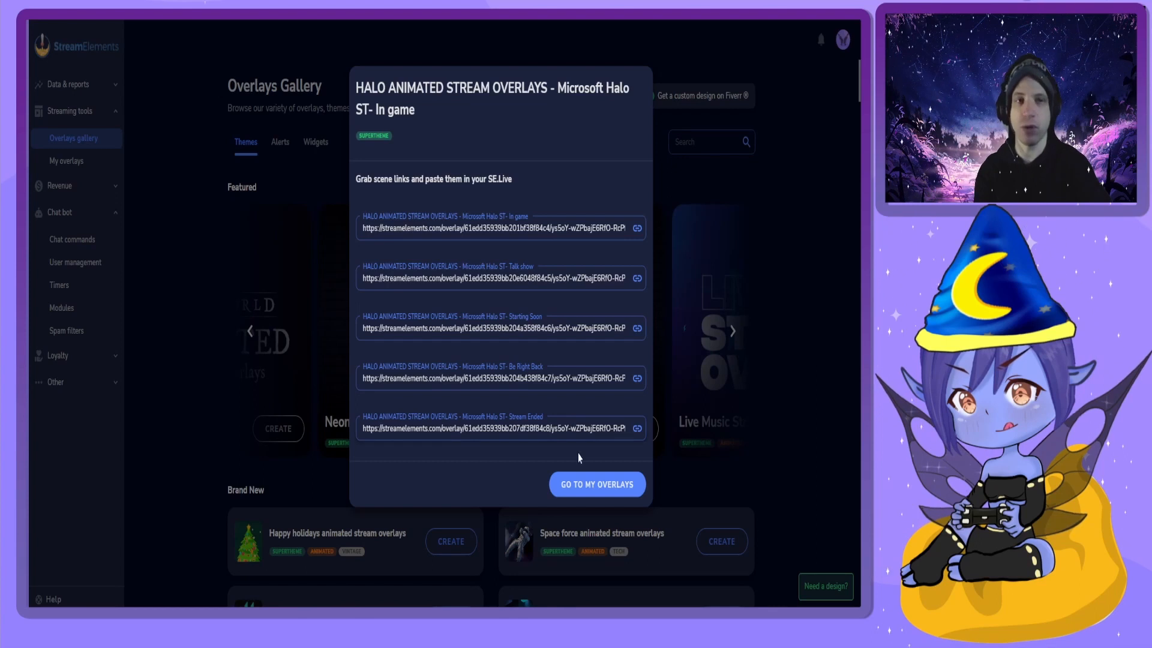
left_click(586, 489)
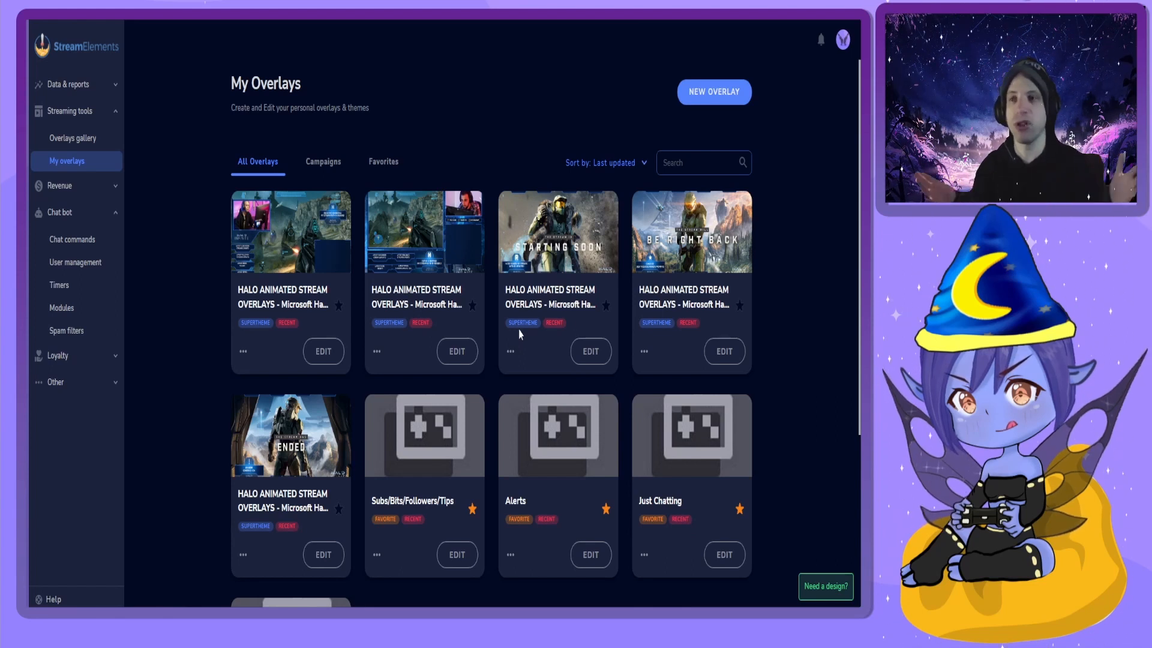
Open the Halo Starting Soon overlay for editing and move the floating toolbar off the social media labels
left_click(590, 351)
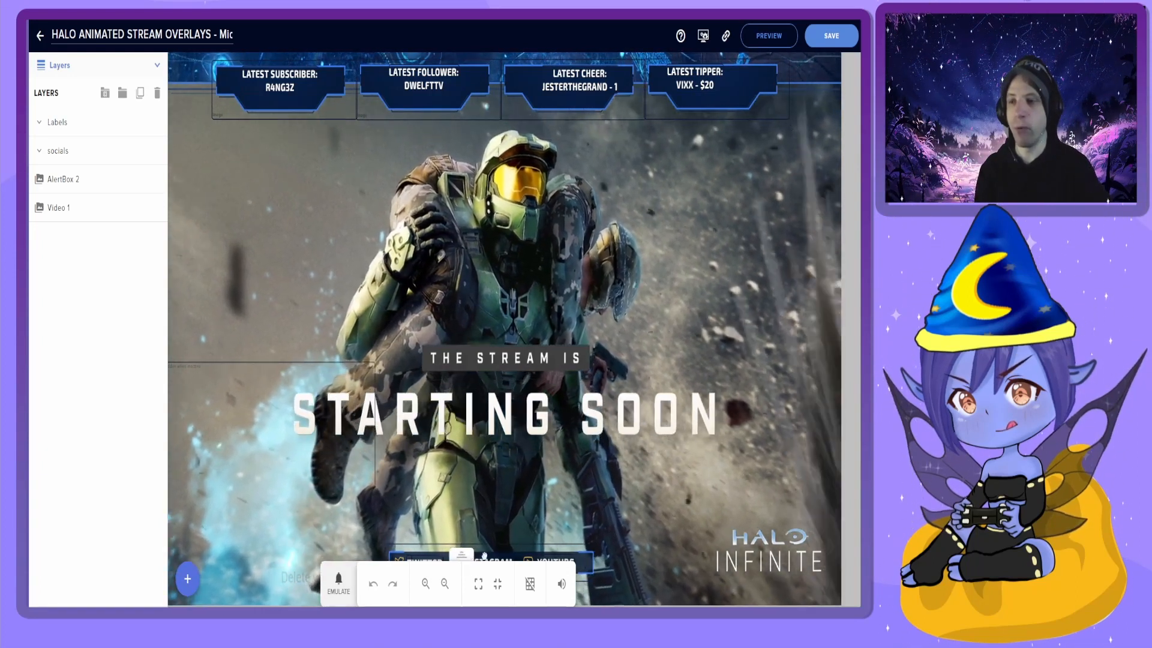
left_click_drag(465, 561, 752, 520)
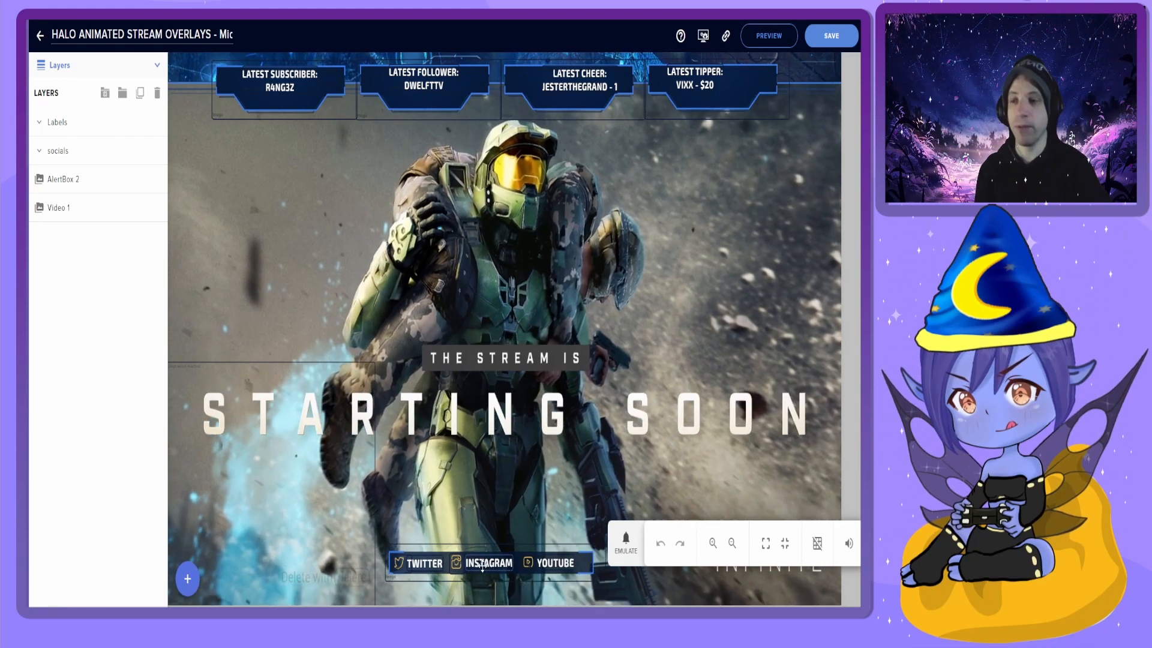
Try deleting the socials group from the overlay and undo the deletion
left_click(485, 564)
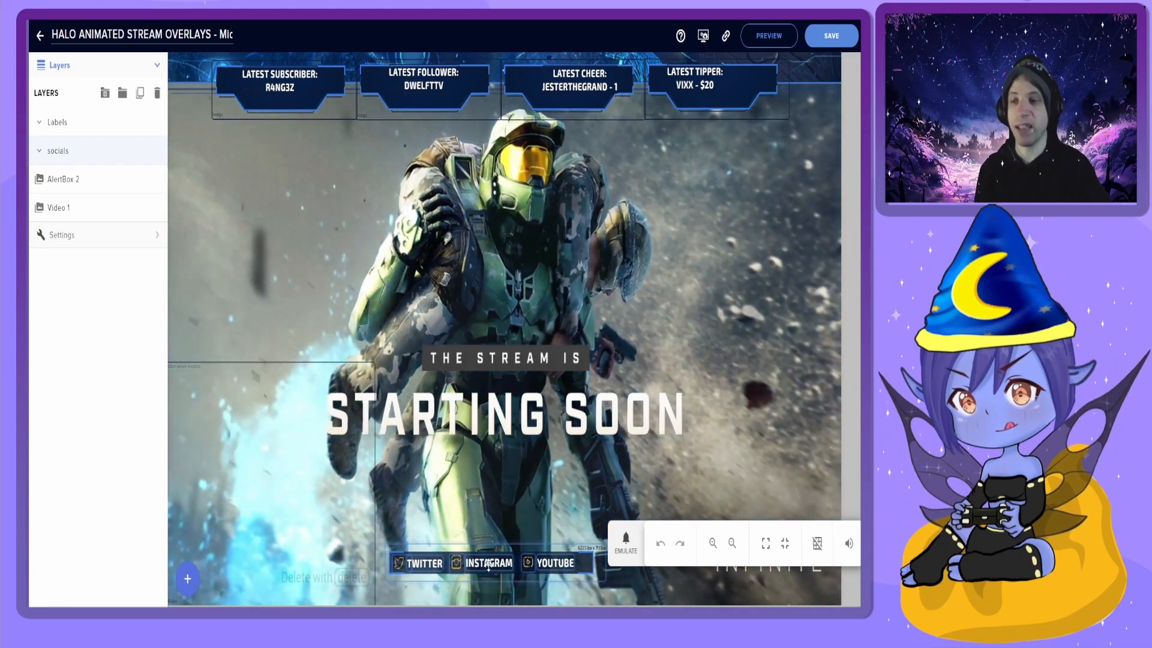
key("Delete")
key("ctrl+z")
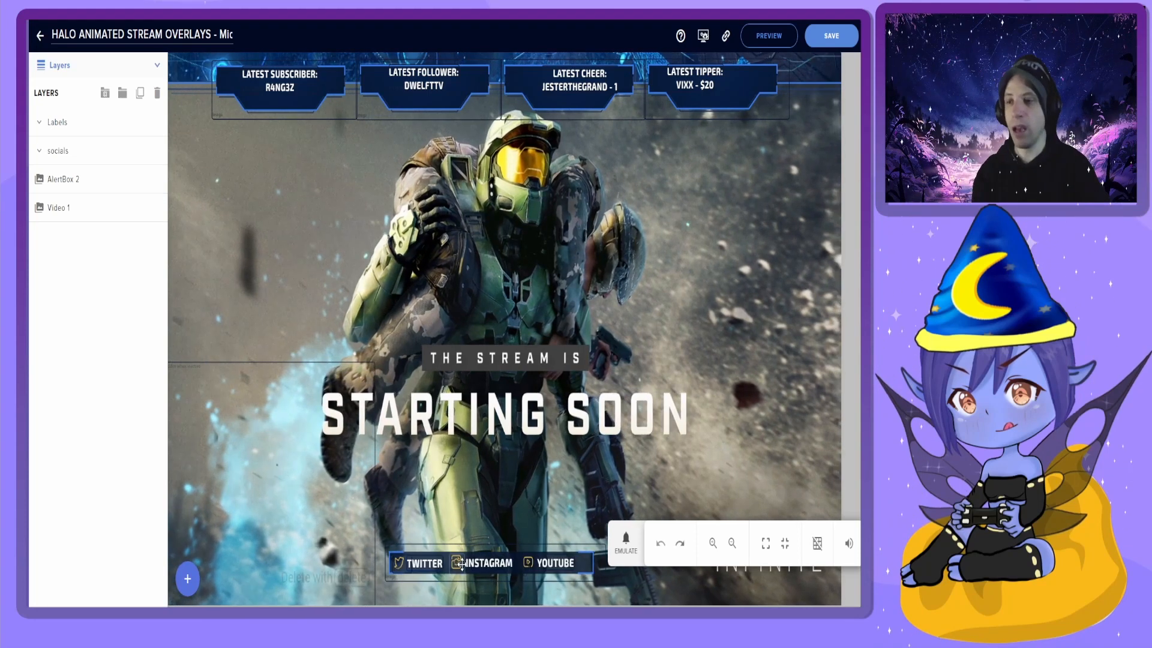
Expand the socials group and hide its social instagram and instagram layers
left_click(480, 565)
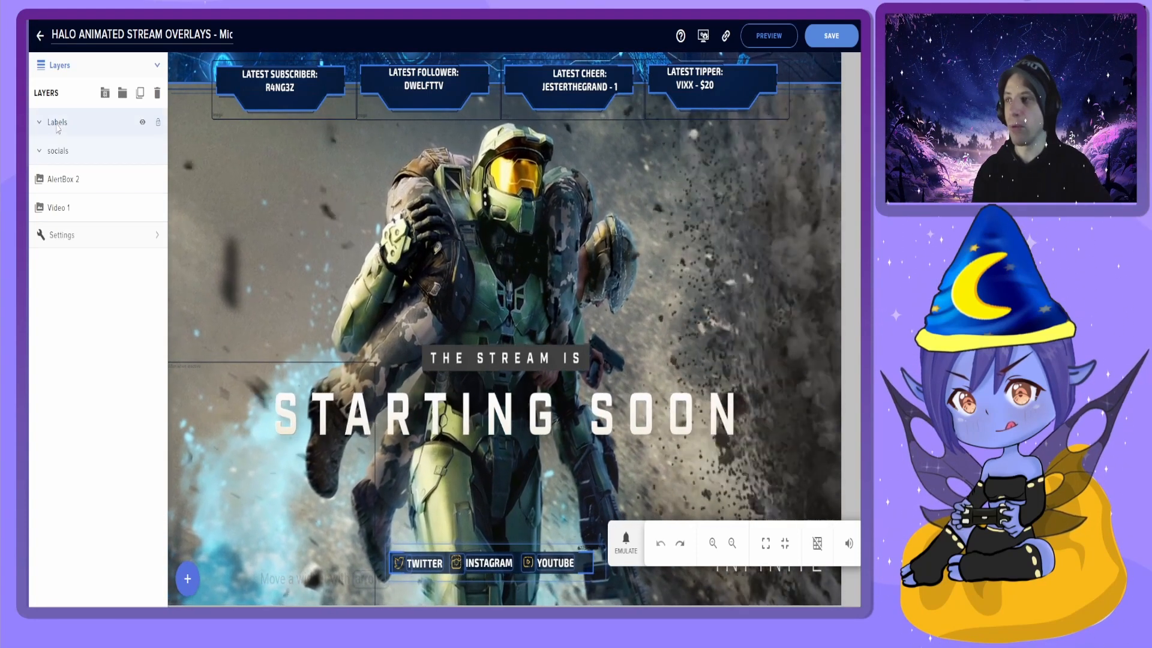
left_click(39, 153)
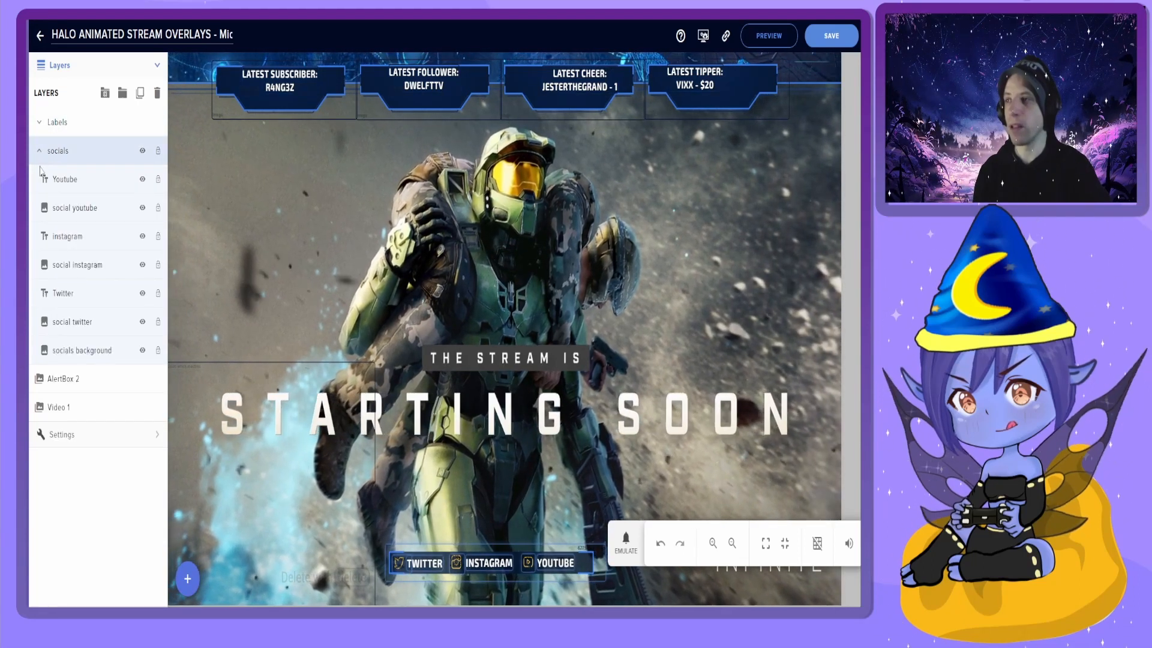
left_click(62, 268)
left_click(141, 264)
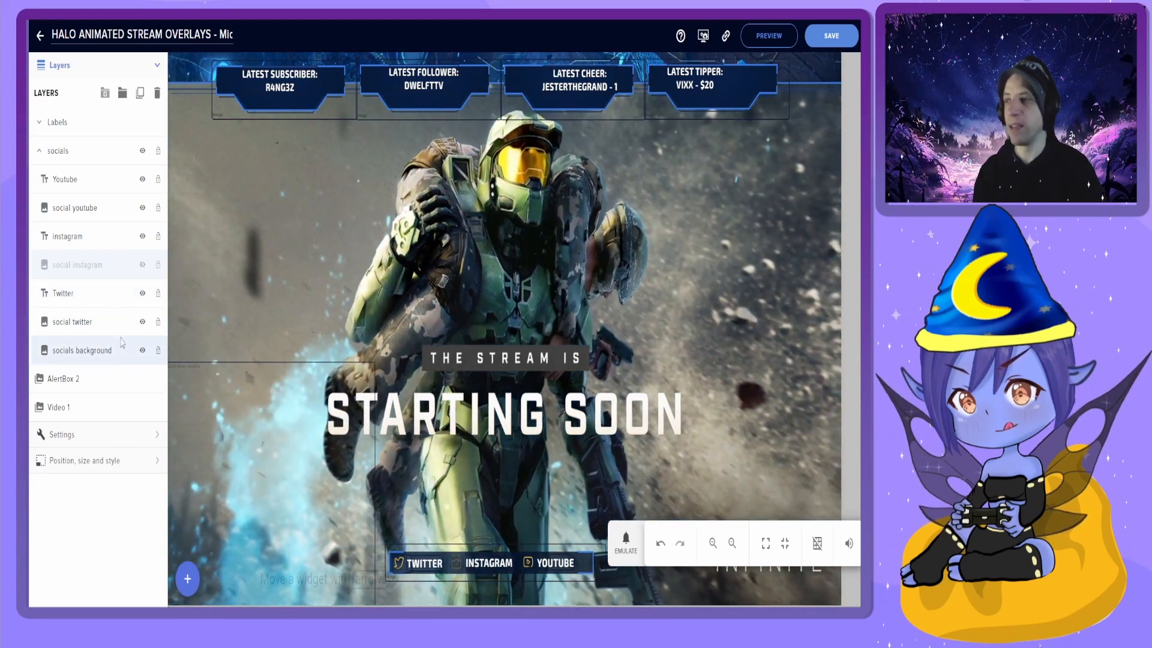
left_click(142, 237)
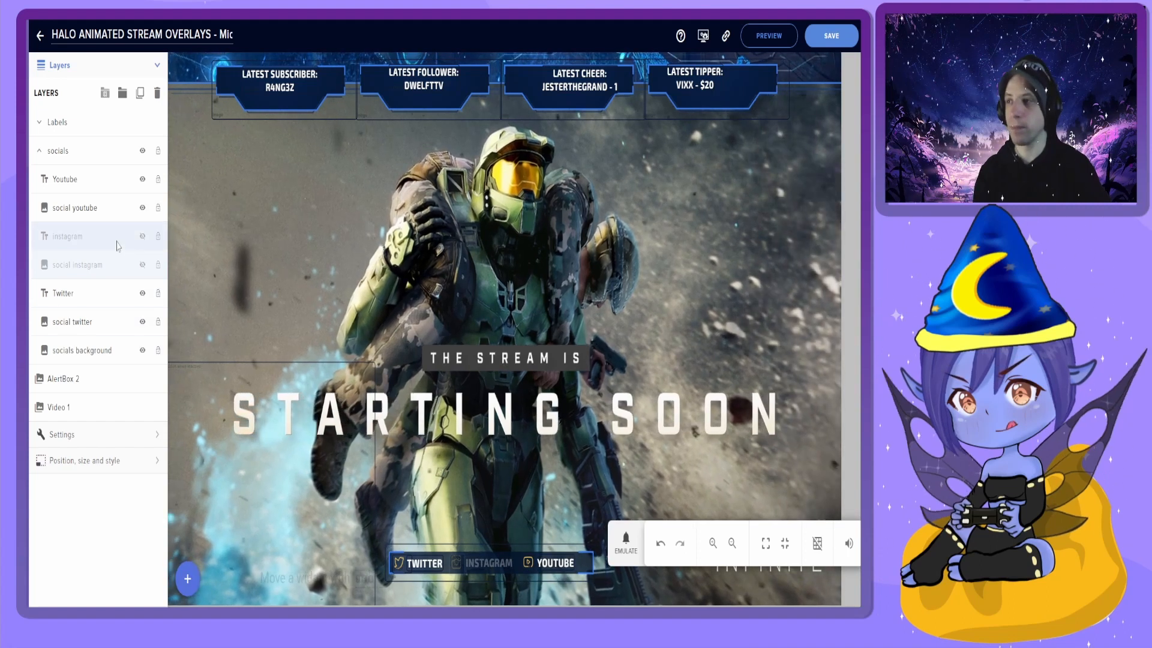
Delete the instagram text layer and the social instagram image layer from the socials group
left_click(80, 241)
right_click(78, 243)
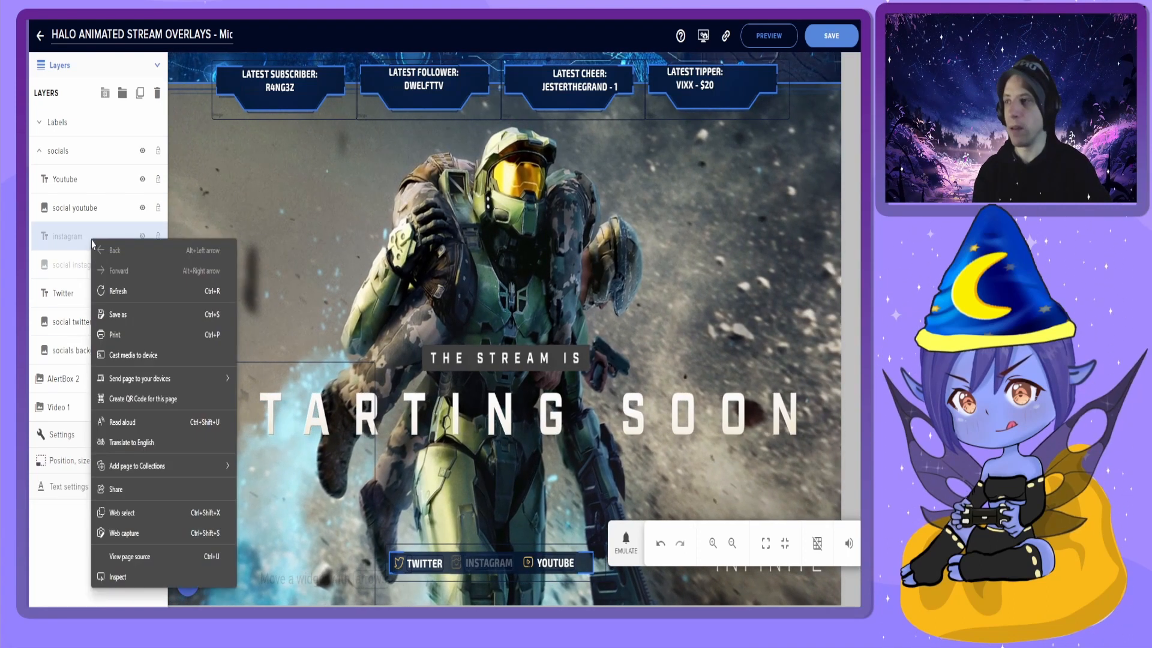
key("Escape")
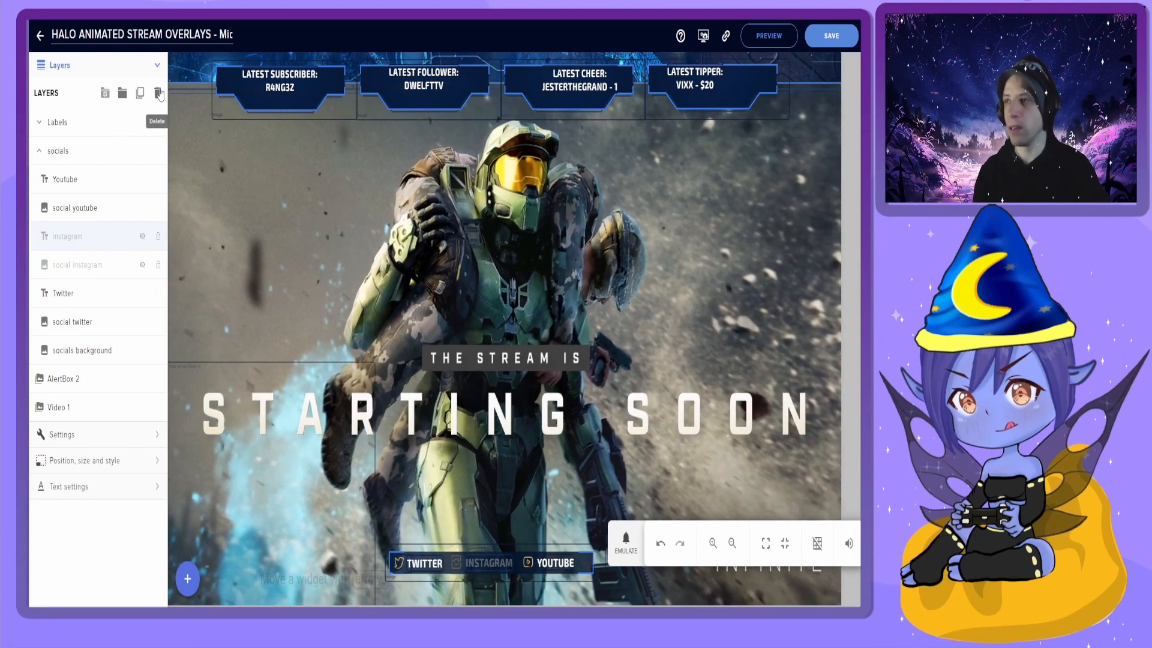
left_click(157, 92)
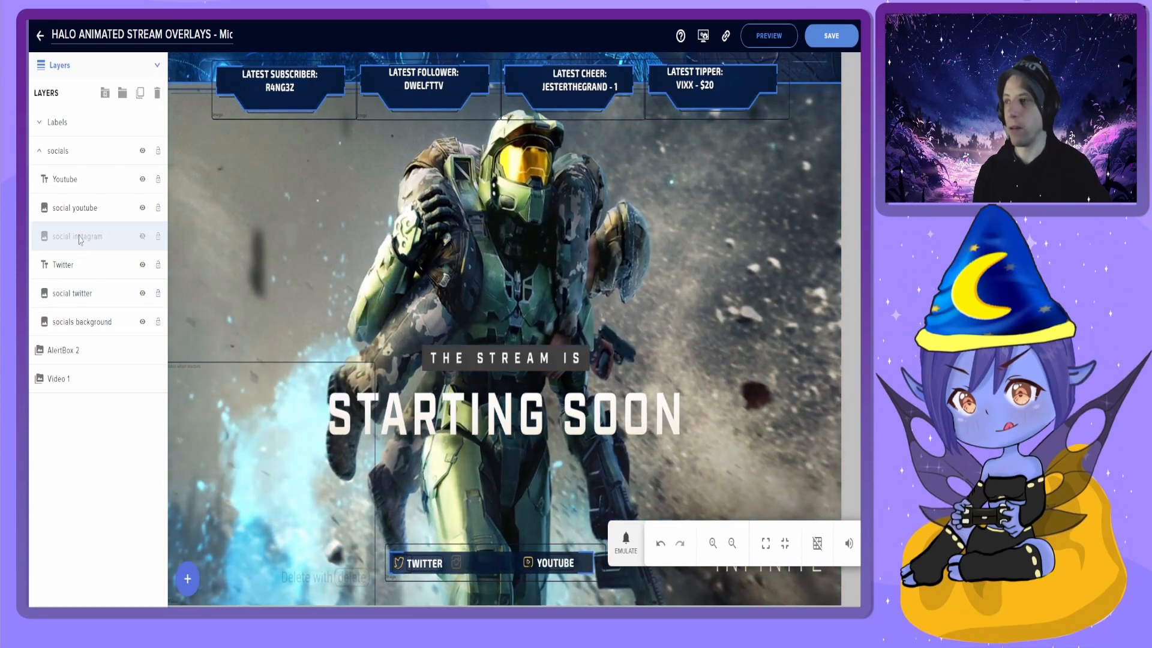
left_click(79, 236)
left_click(153, 92)
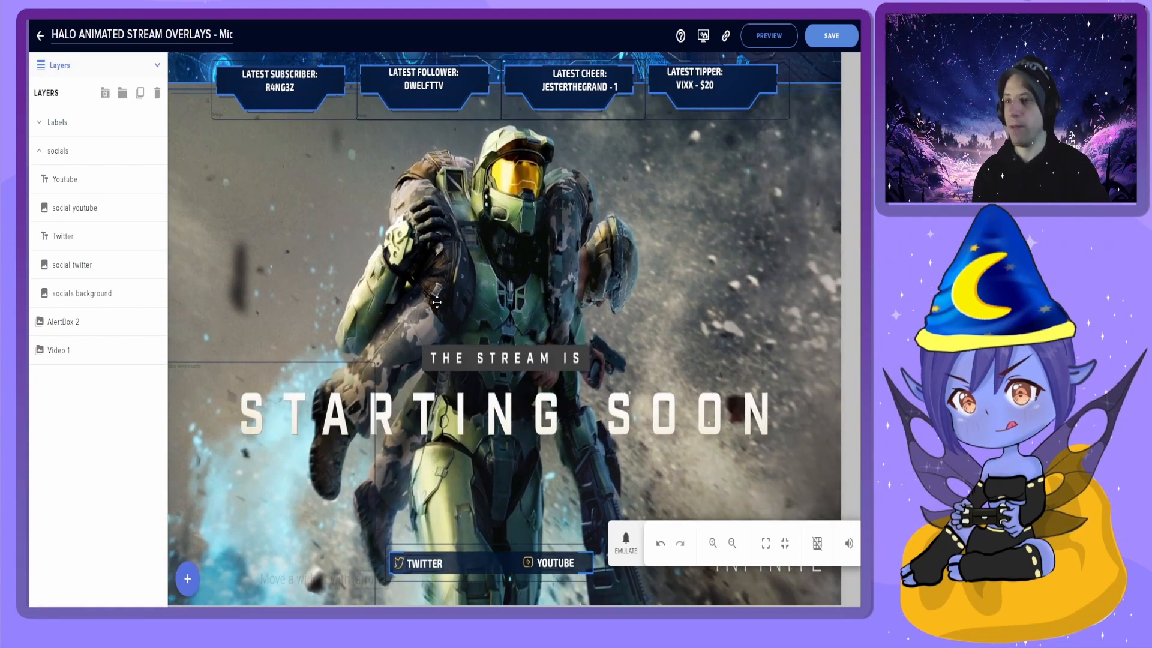
Move the AlertBox 2 widget slightly higher along the left edge of the overlay canvas
left_click(319, 406)
left_click(242, 508)
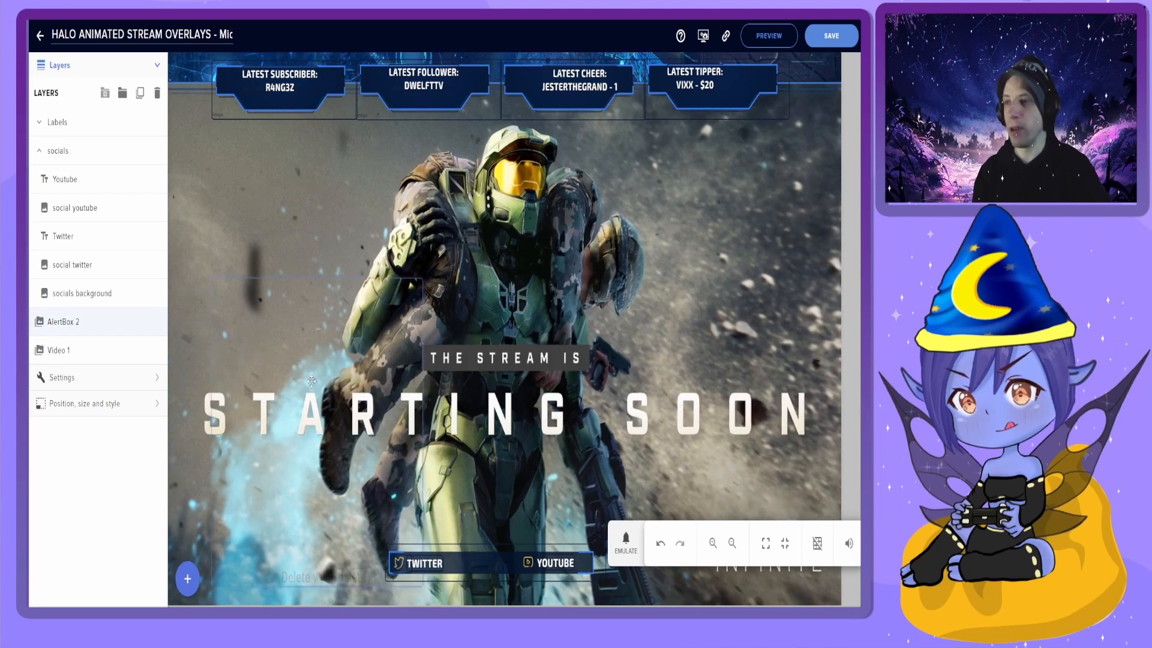
left_click_drag(311, 393, 311, 323)
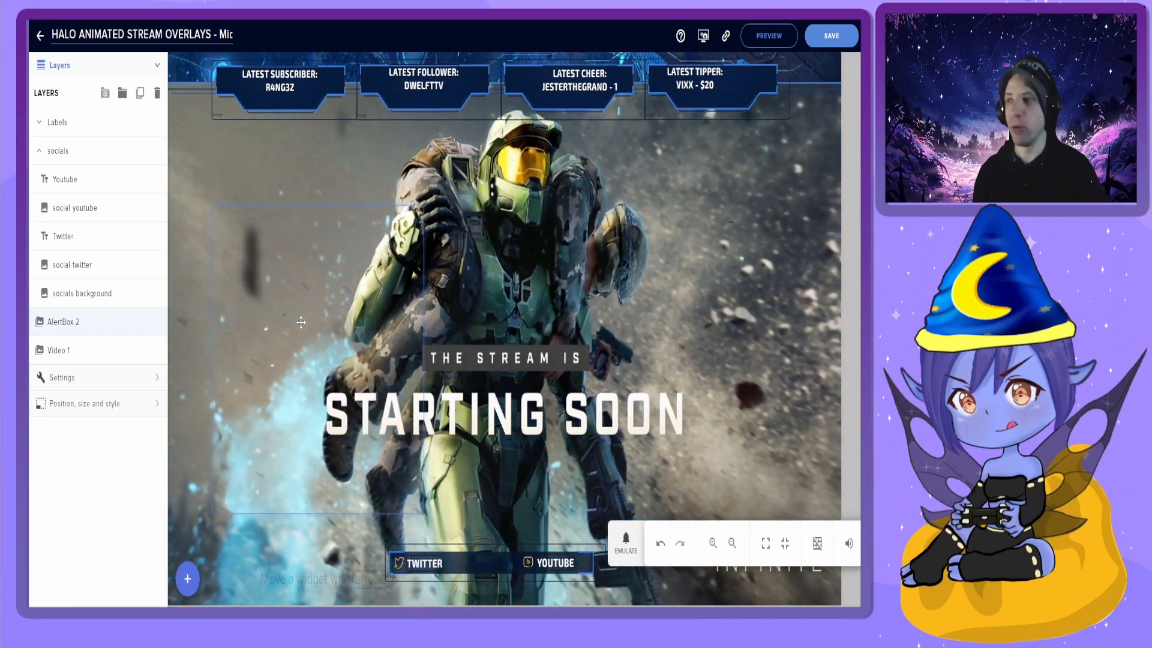
left_click_drag(300, 323, 274, 332)
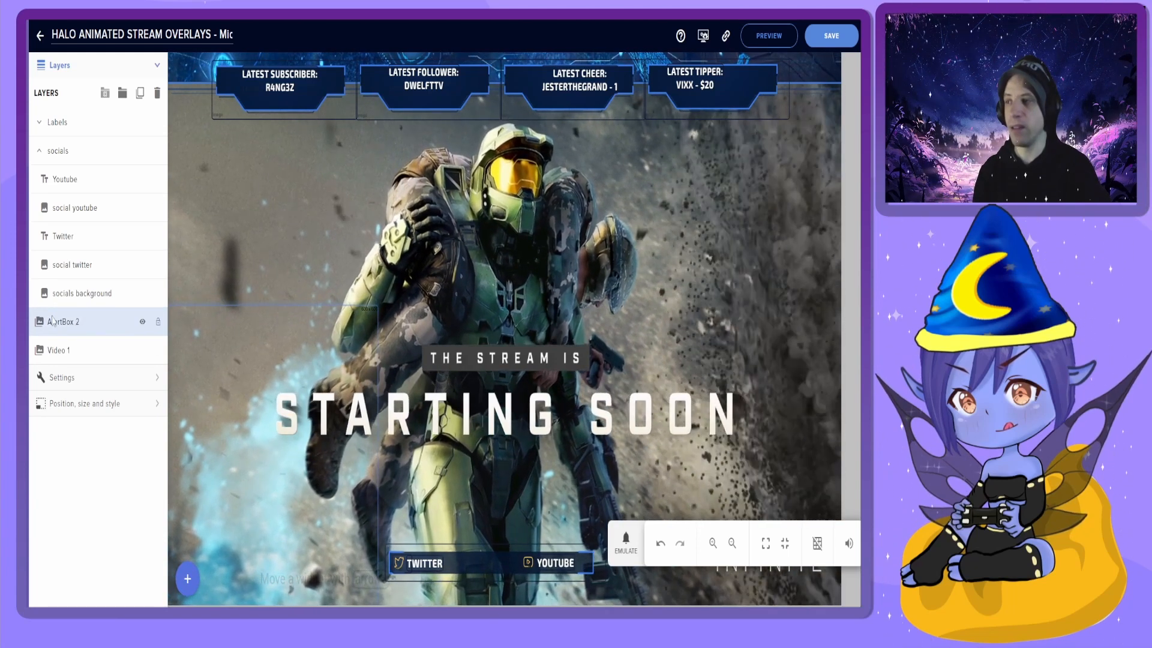
Open the AlertBox 2 settings and show the advanced settings of the follower alert
left_click(63, 378)
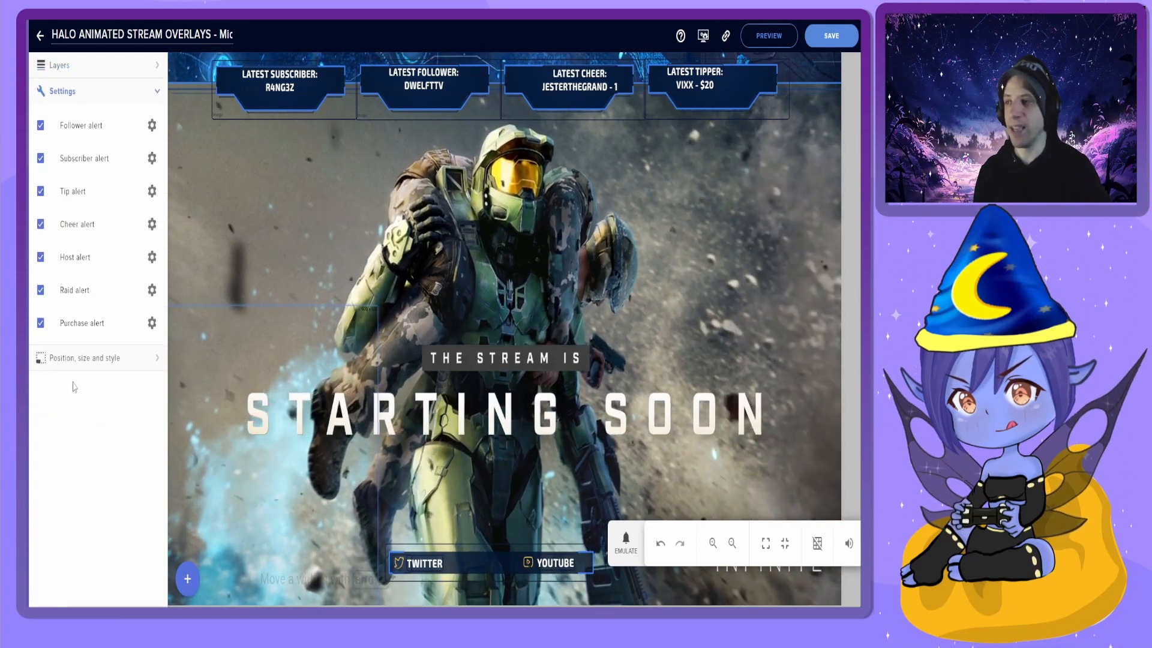
left_click(151, 125)
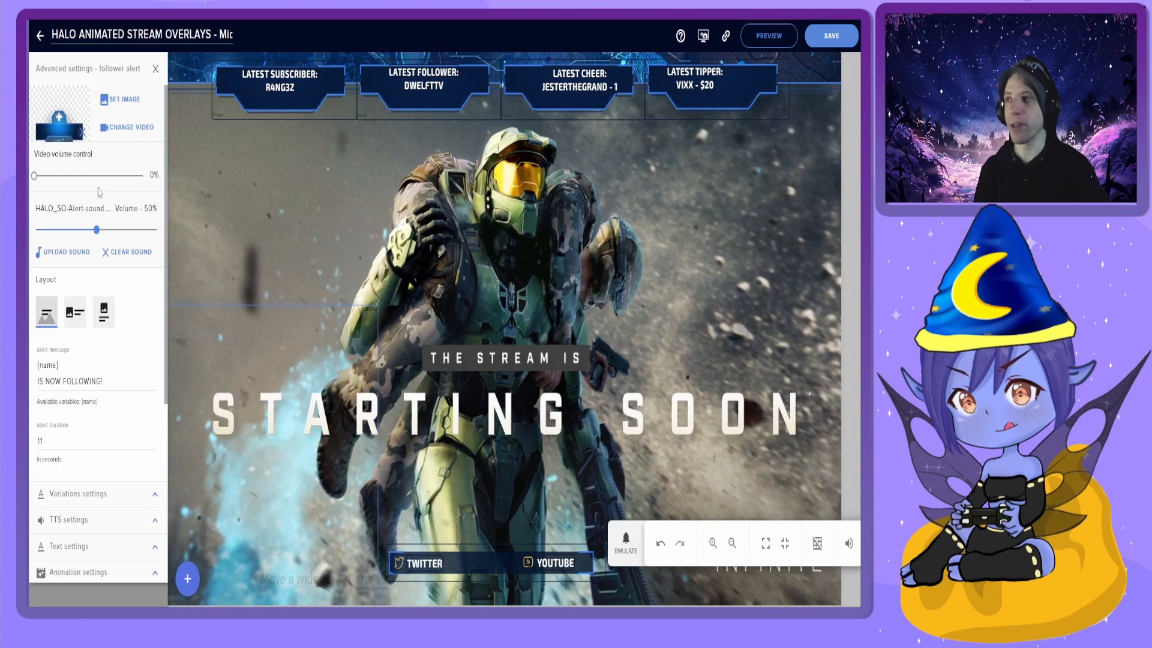
Examine the follower alert's image library and file upload options without choosing a replacement image
left_click(114, 101)
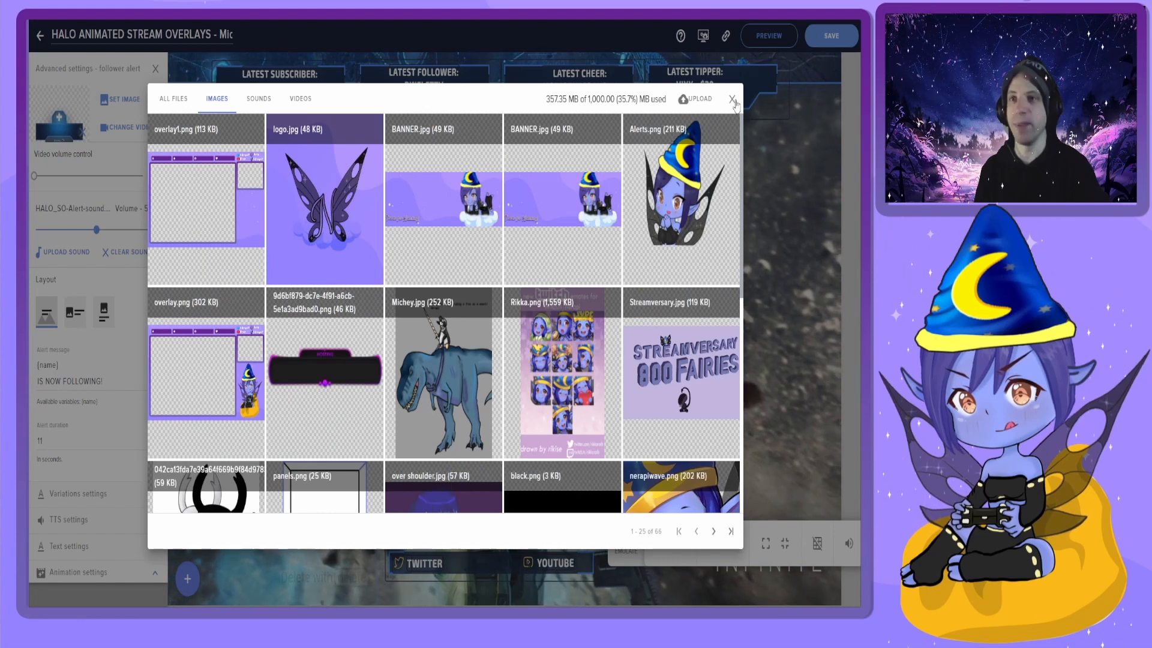
left_click(731, 99)
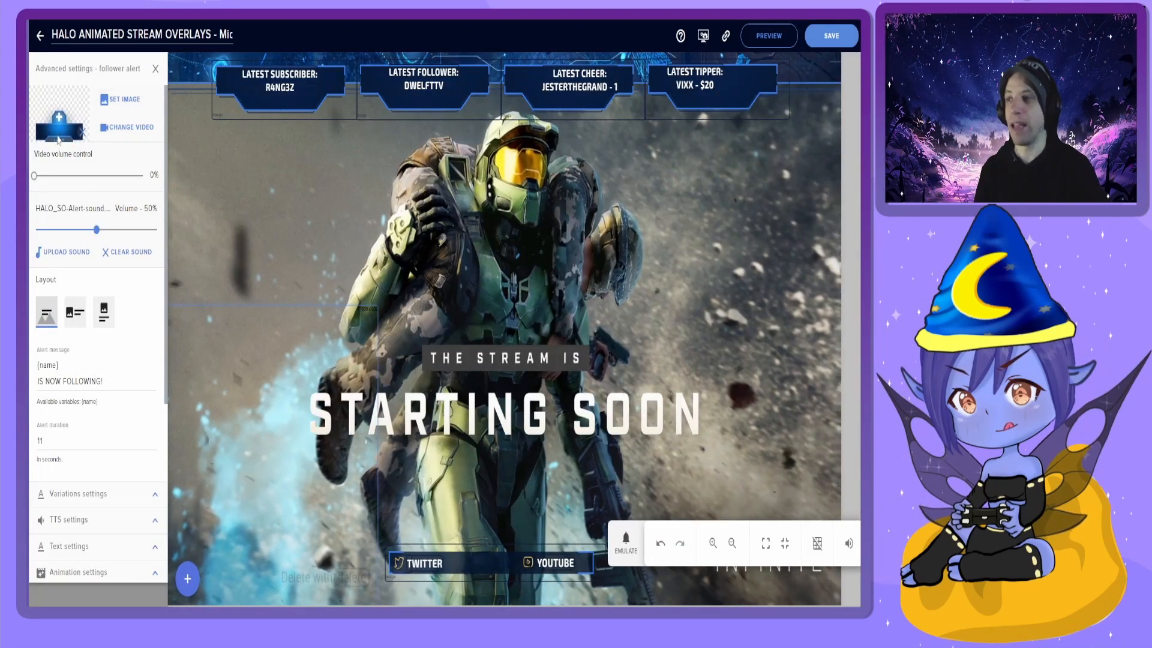
left_click(113, 99)
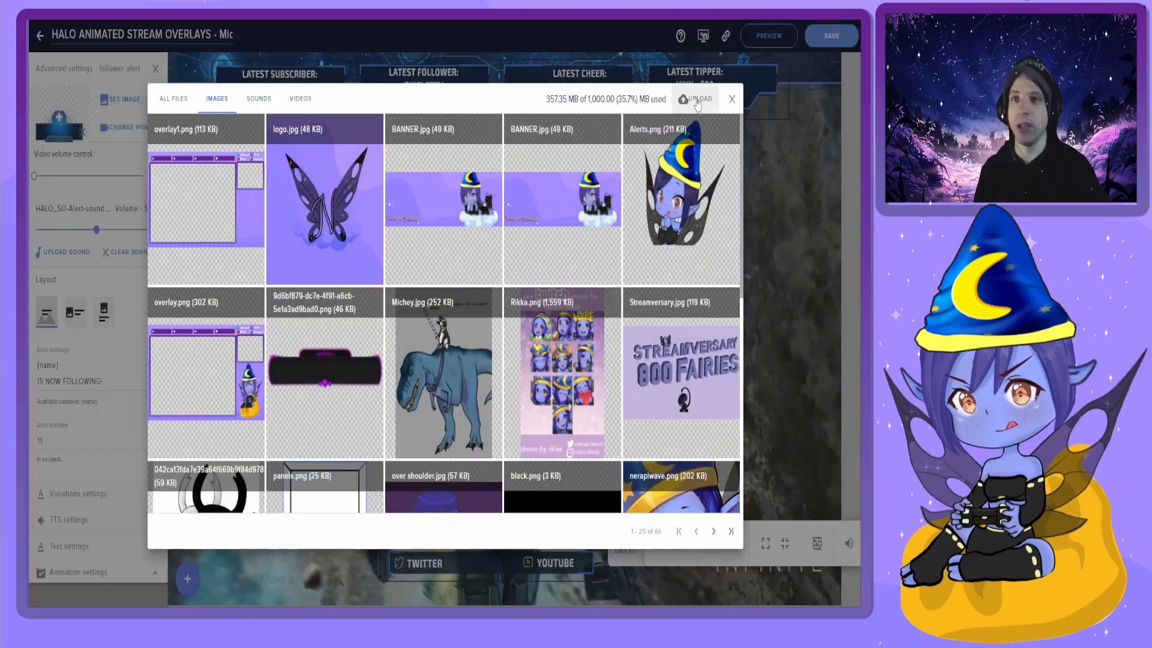
left_click(696, 99)
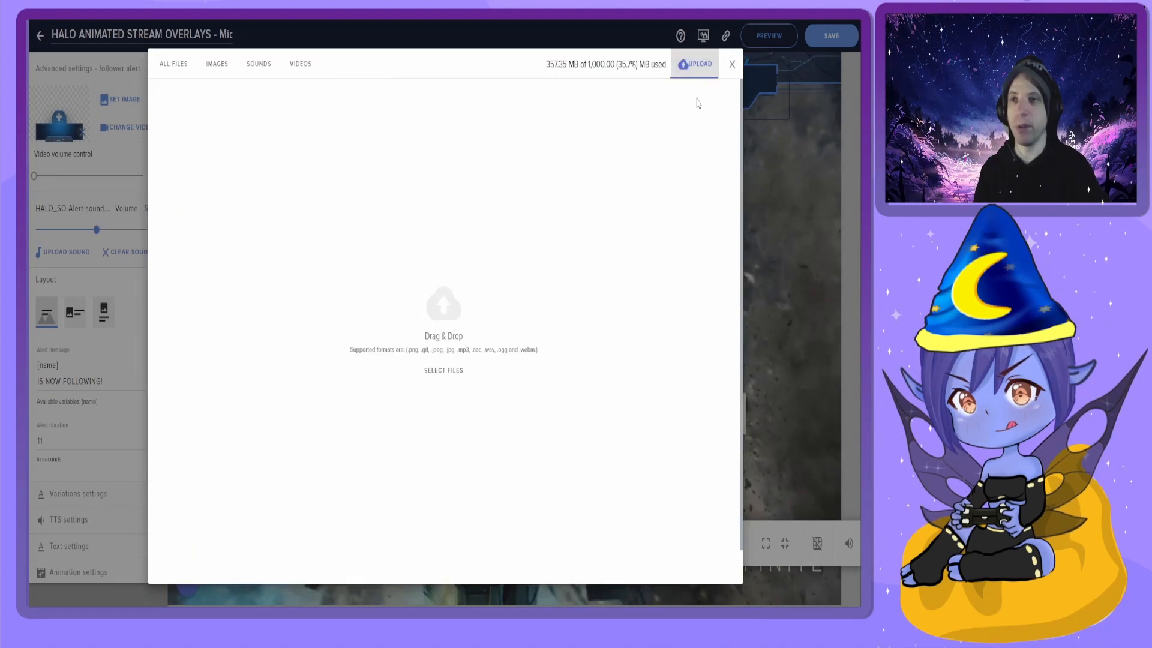
left_click(443, 371)
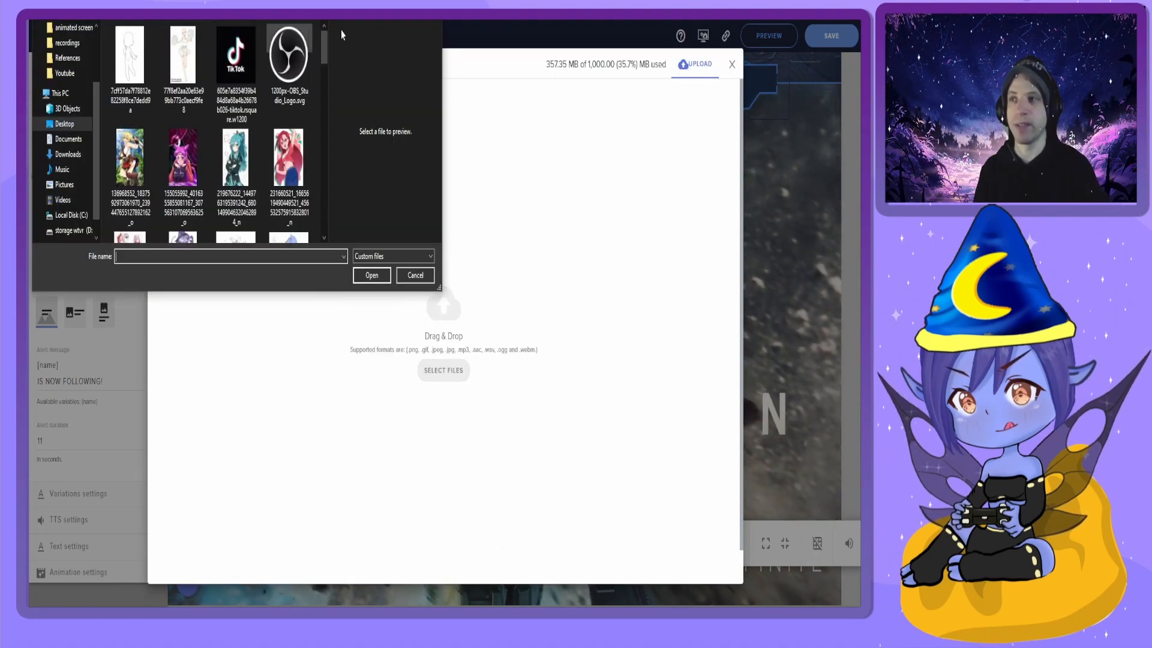
key("Escape")
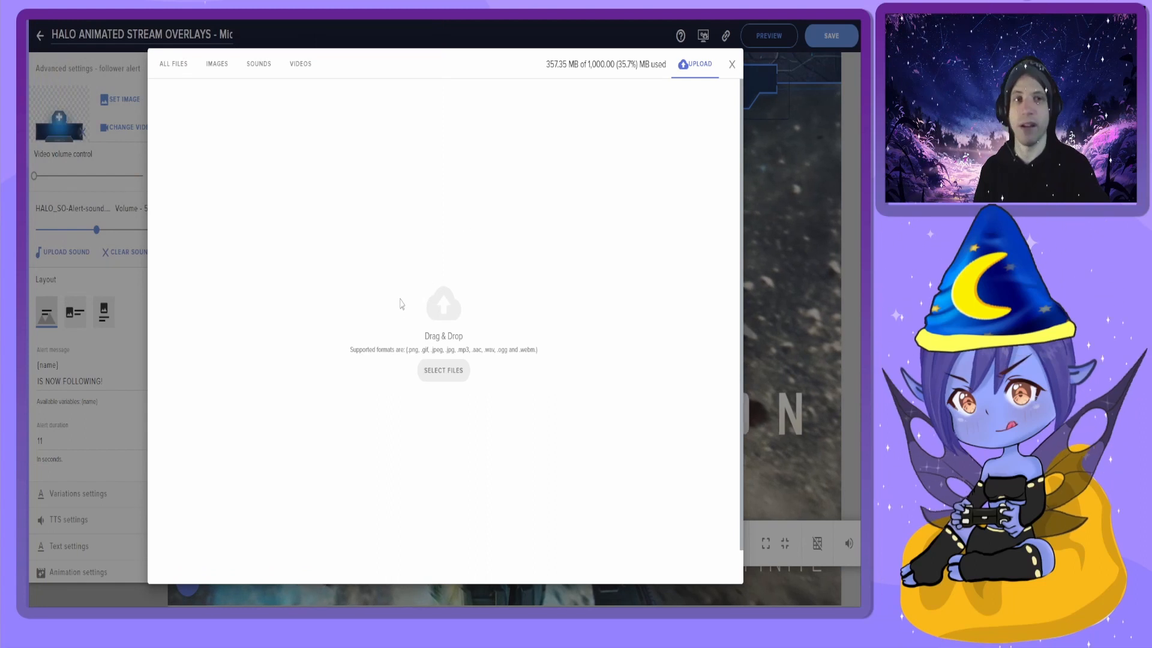
left_click(732, 64)
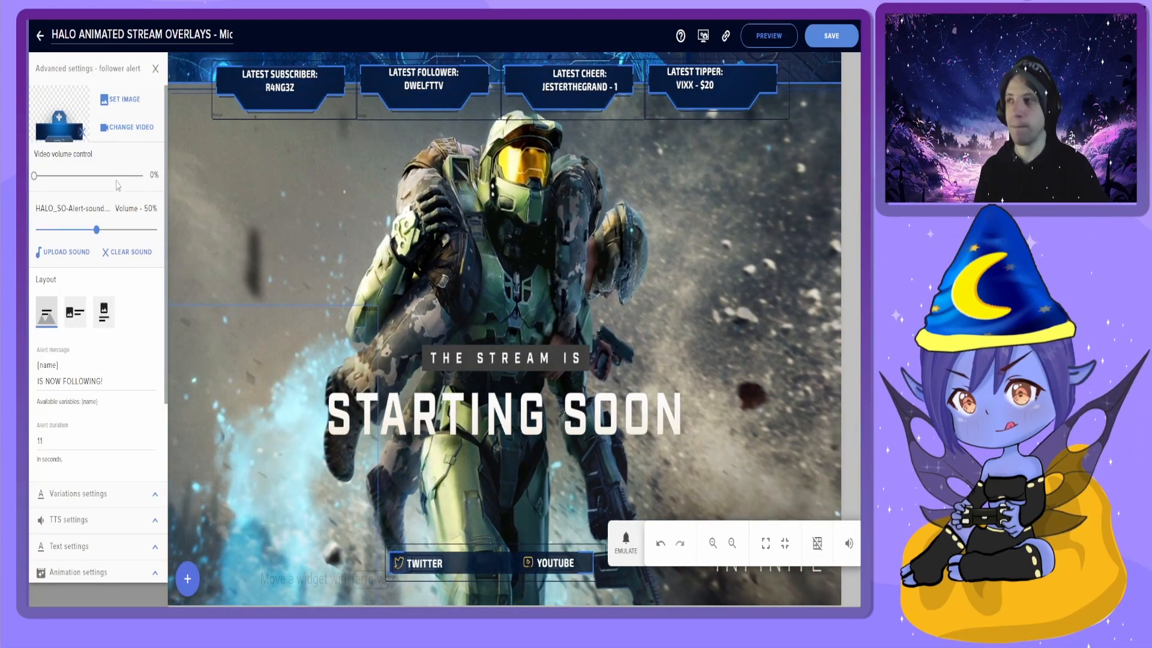
left_click(126, 127)
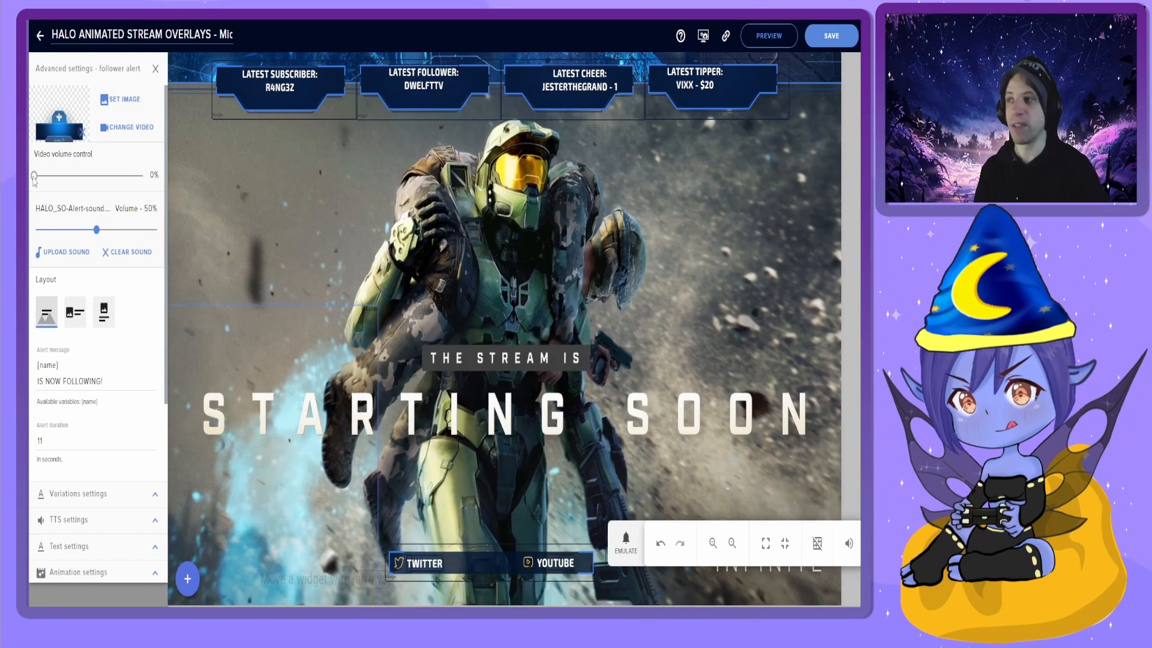
Set the follower alert's sound volume to 79% and emulate a follower event to test the alert
mouse_move(36, 175)
left_mouse_down()
mouse_move(105, 176)
mouse_move(36, 184)
left_mouse_up()
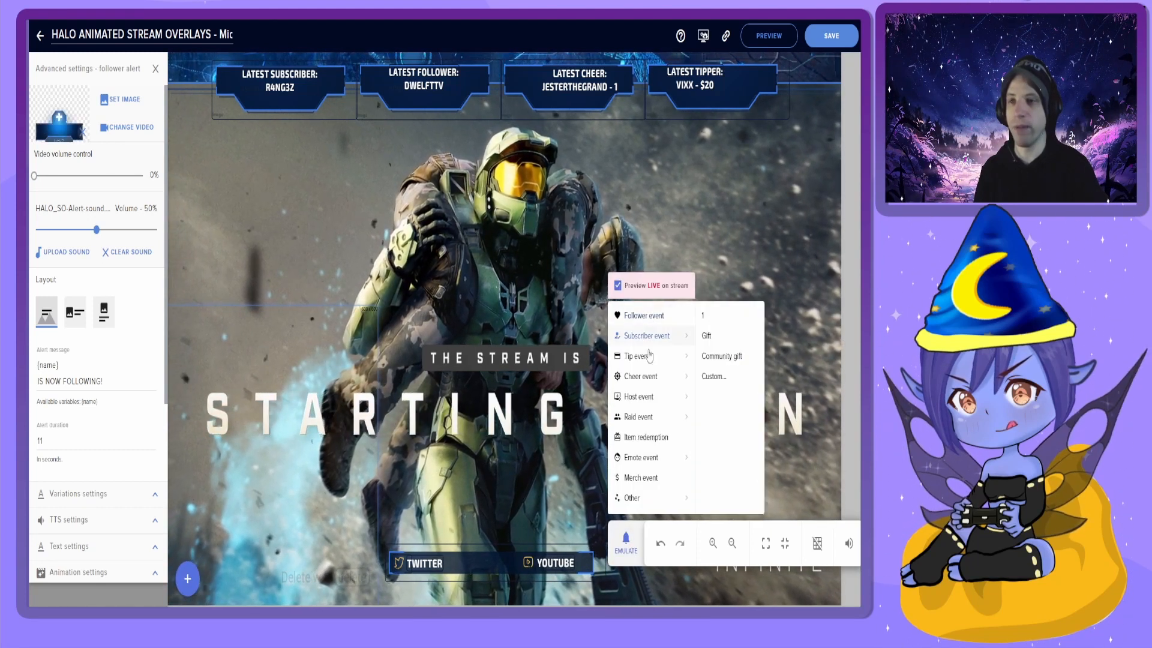
left_click(654, 323)
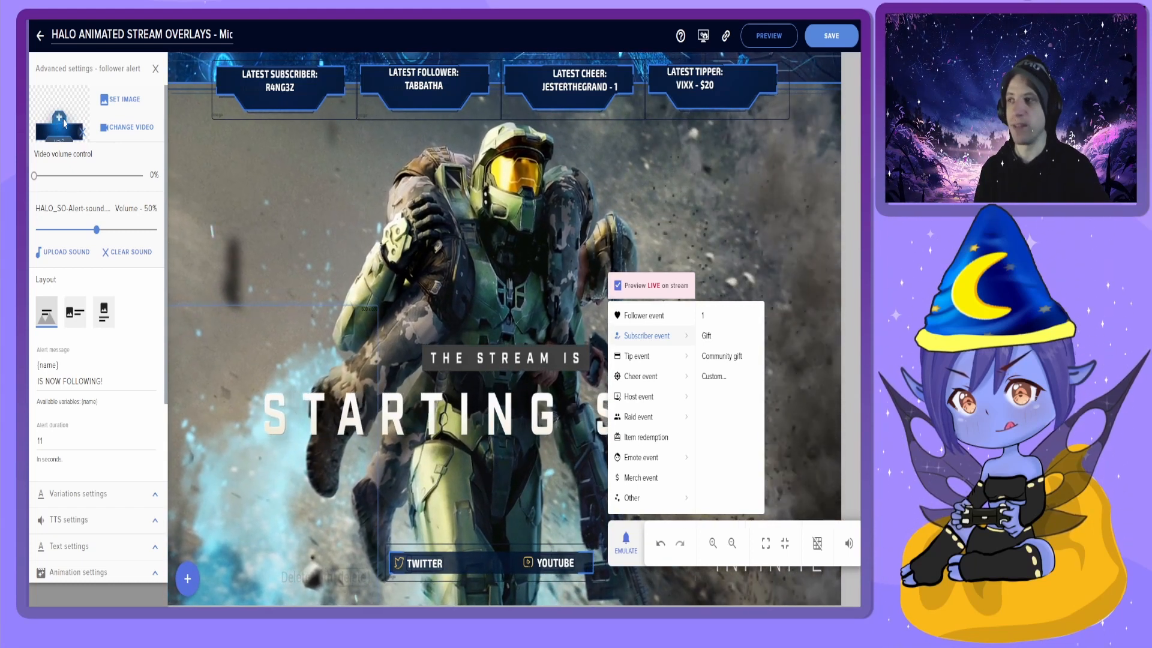
left_click(111, 229)
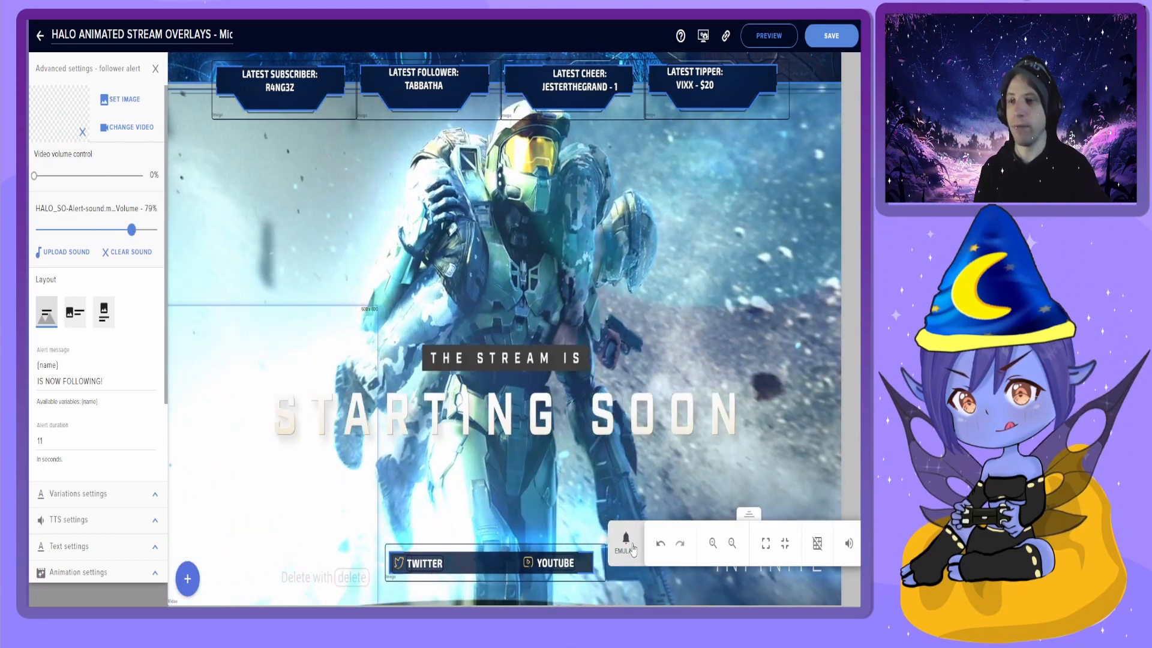
left_click(625, 540)
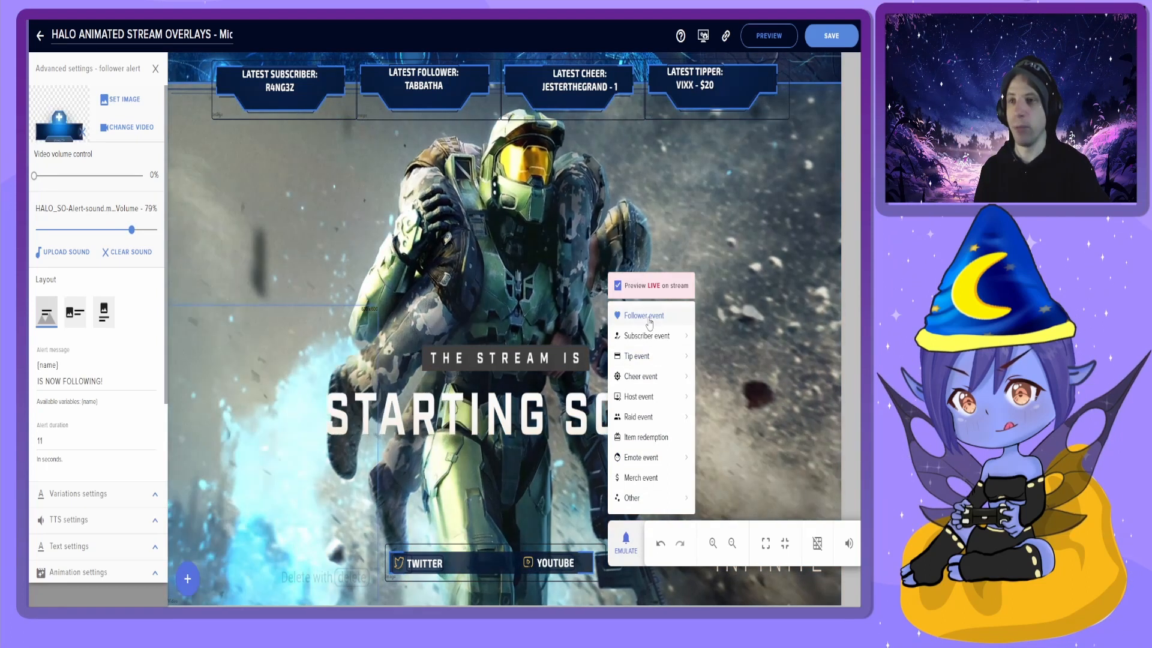
left_click(643, 316)
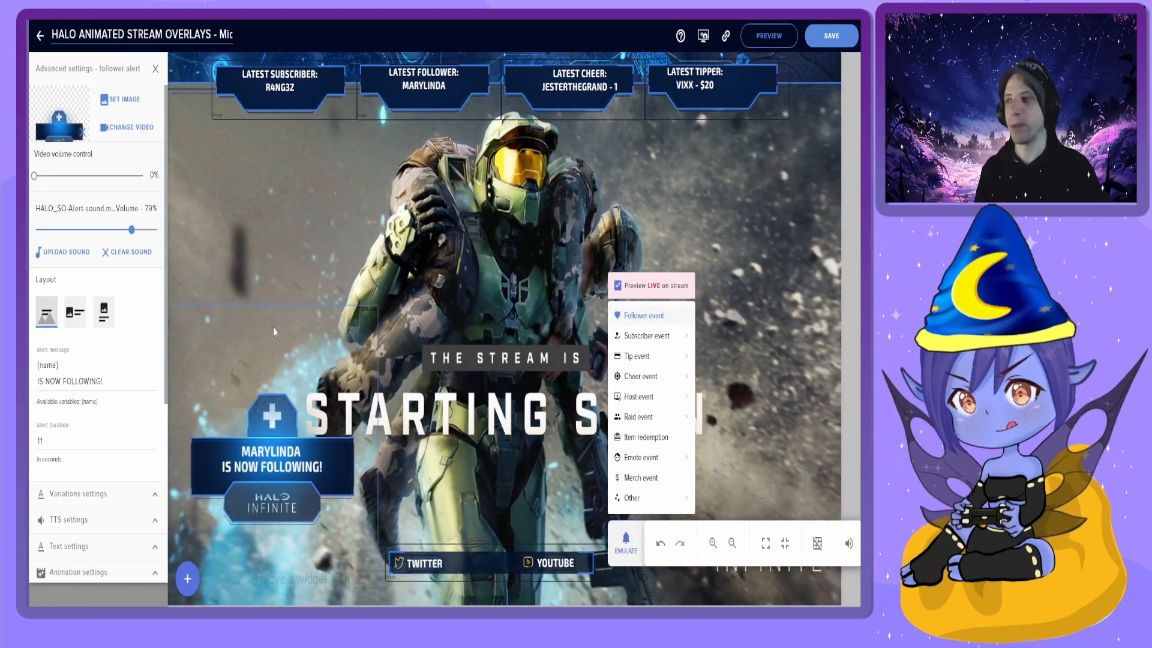
Close the follower alert's advanced settings and open the advanced settings of the raid alert
left_click(154, 68)
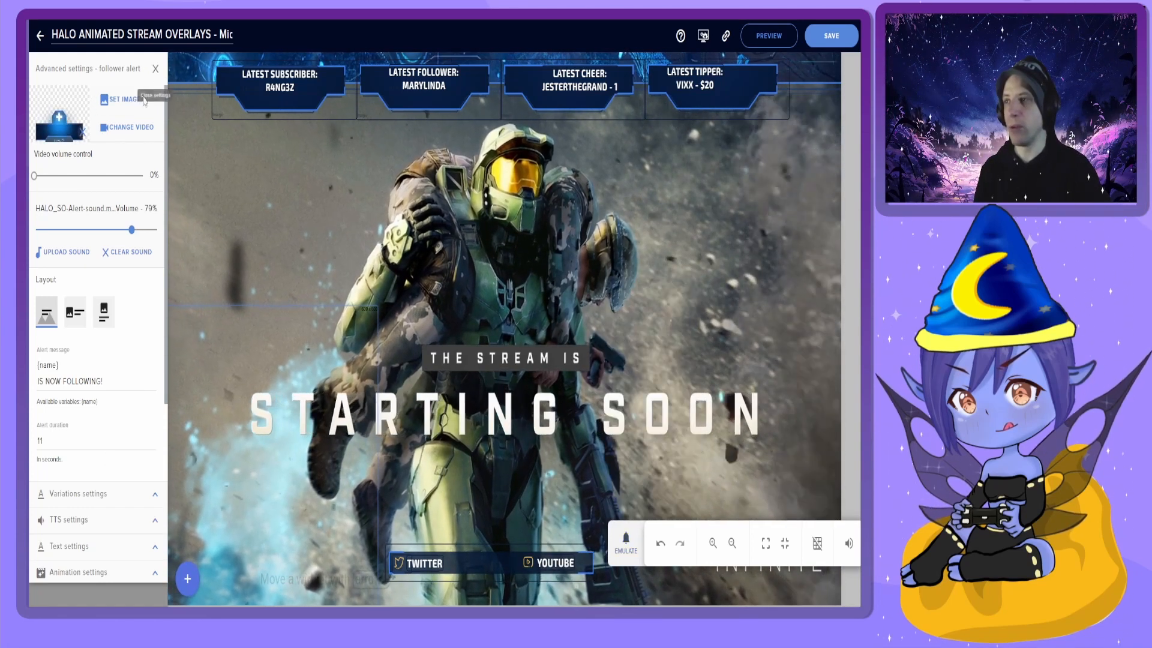
left_click(154, 68)
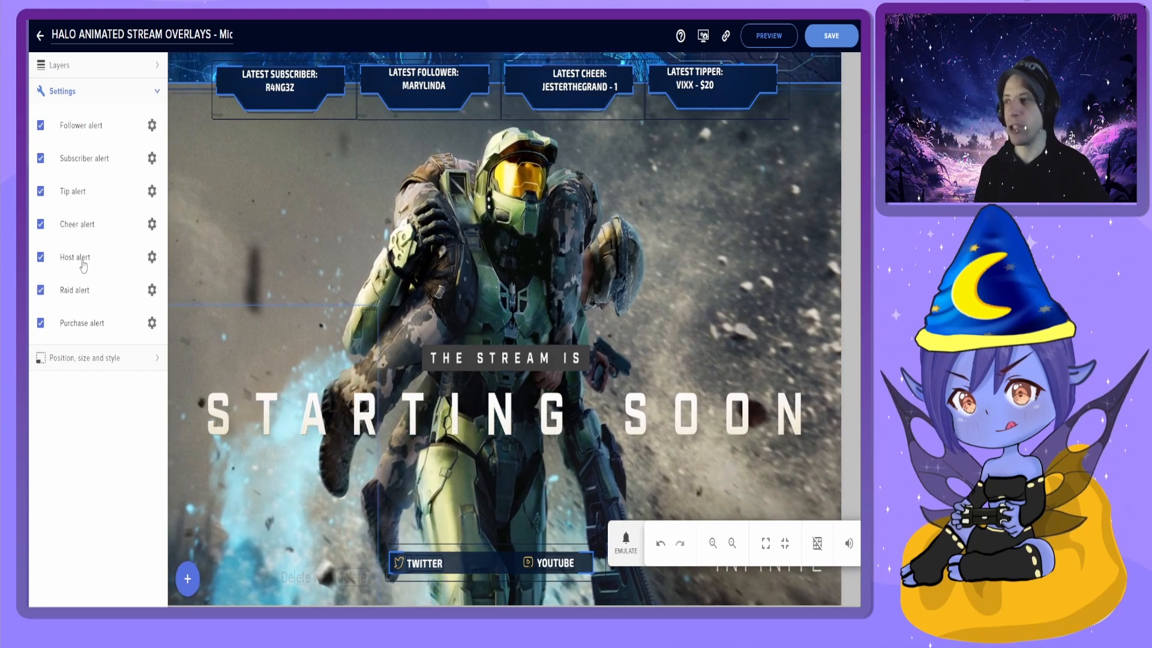
left_click(74, 291)
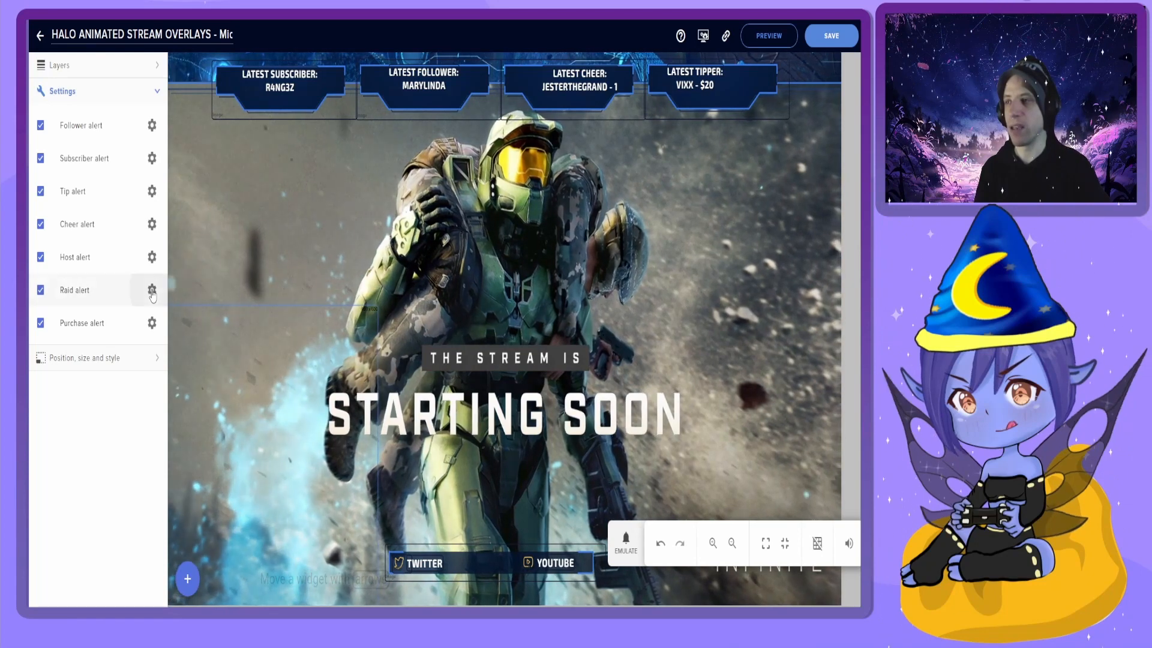
left_click(152, 290)
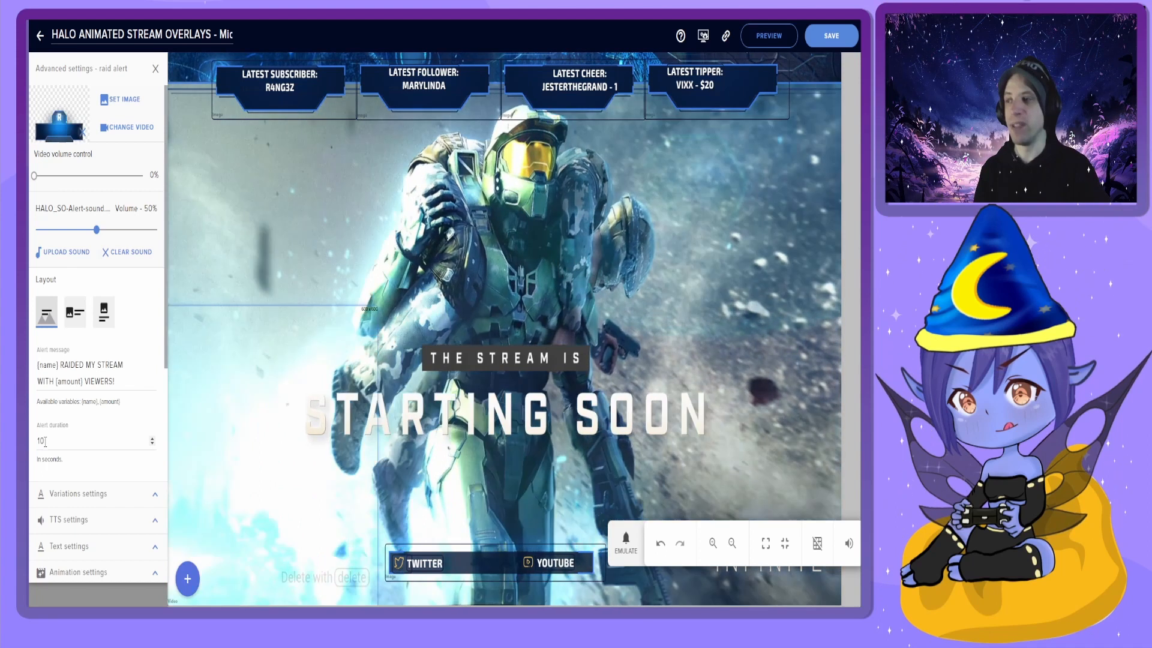
Try raid alert durations of 7 and 14 seconds and set the duration back to 10 seconds
left_click(45, 442)
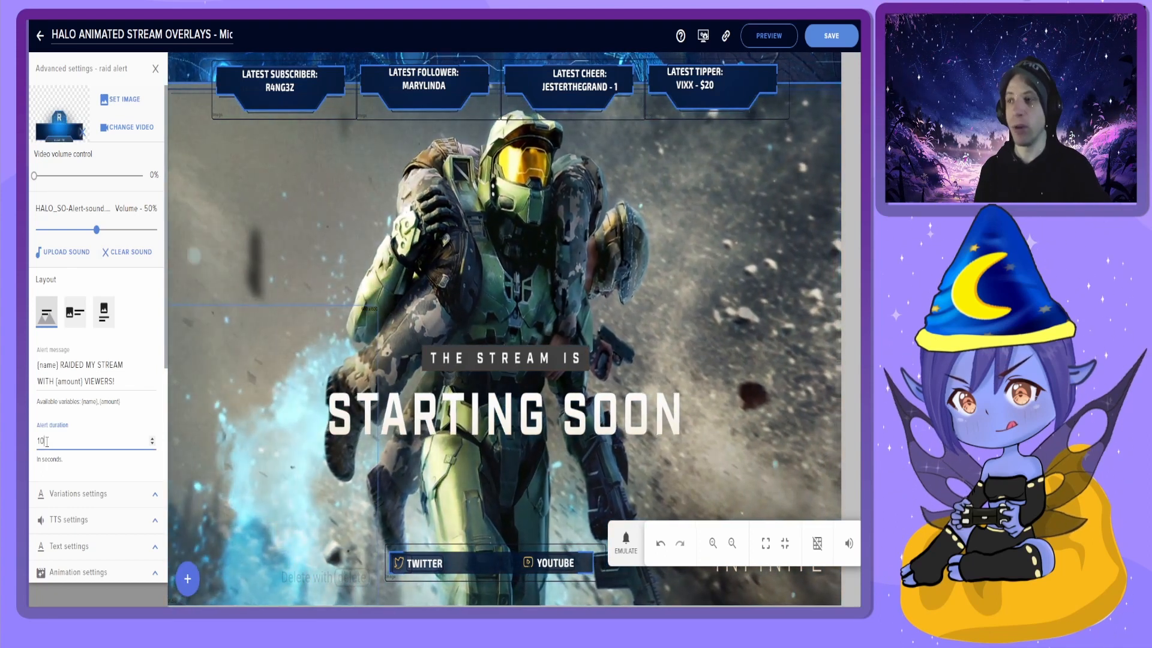
key("BackSpace")
key("BackSpace")
type("7")
left_click(153, 439)
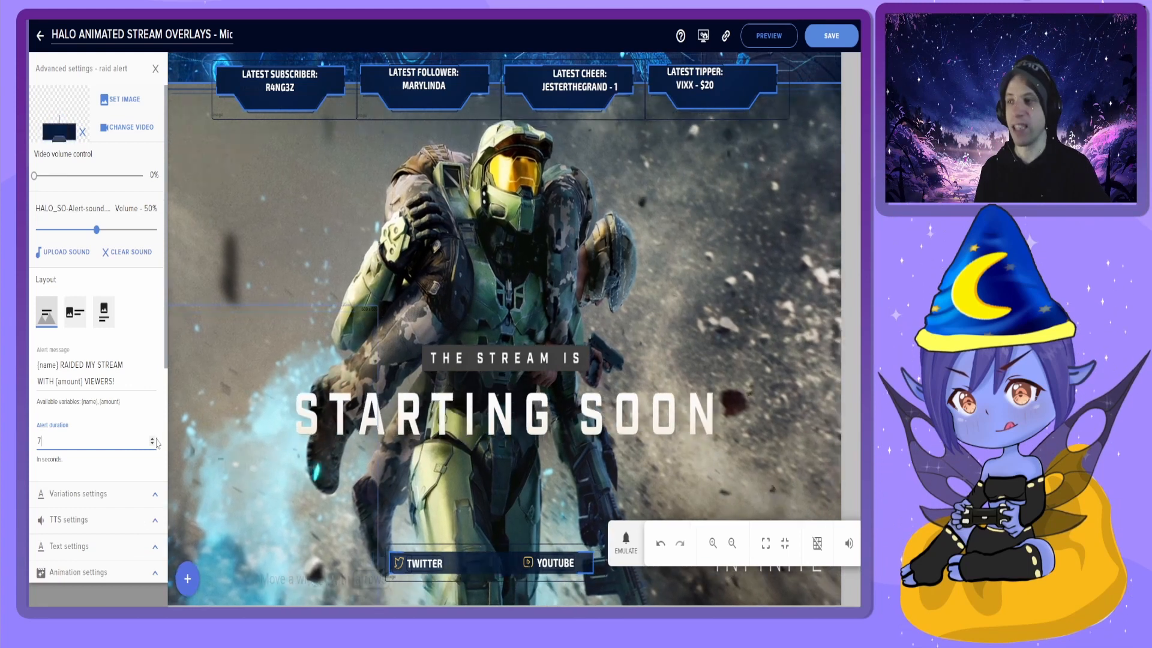
left_click(153, 439)
left_click(153, 439)
left_click(152, 439)
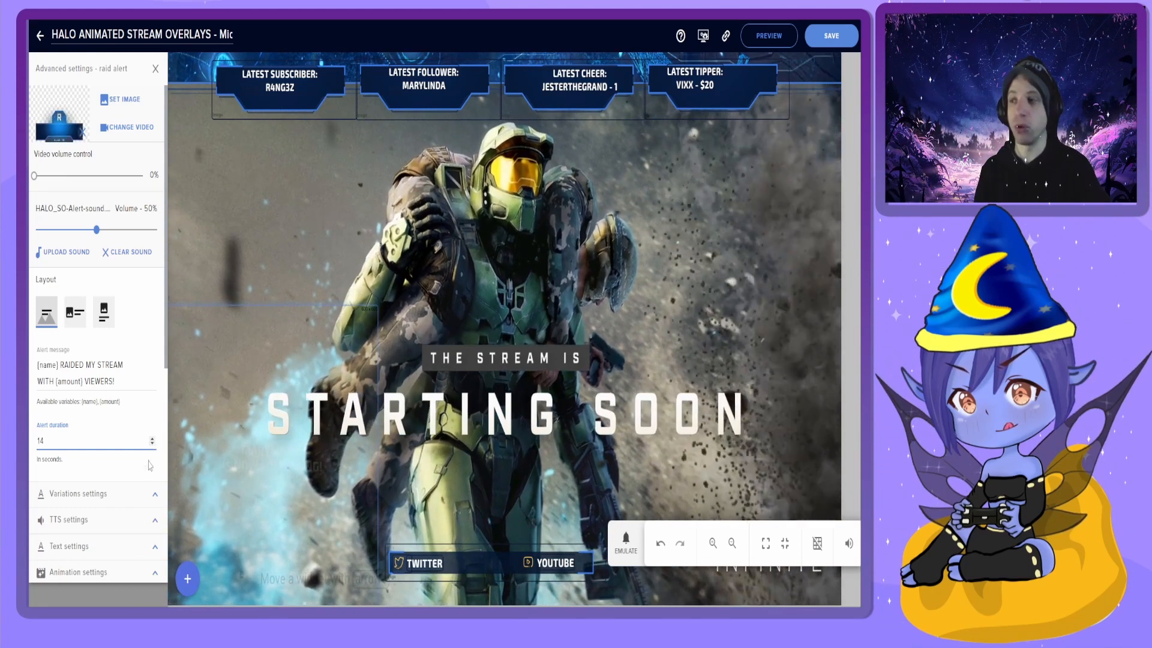
left_click(153, 444)
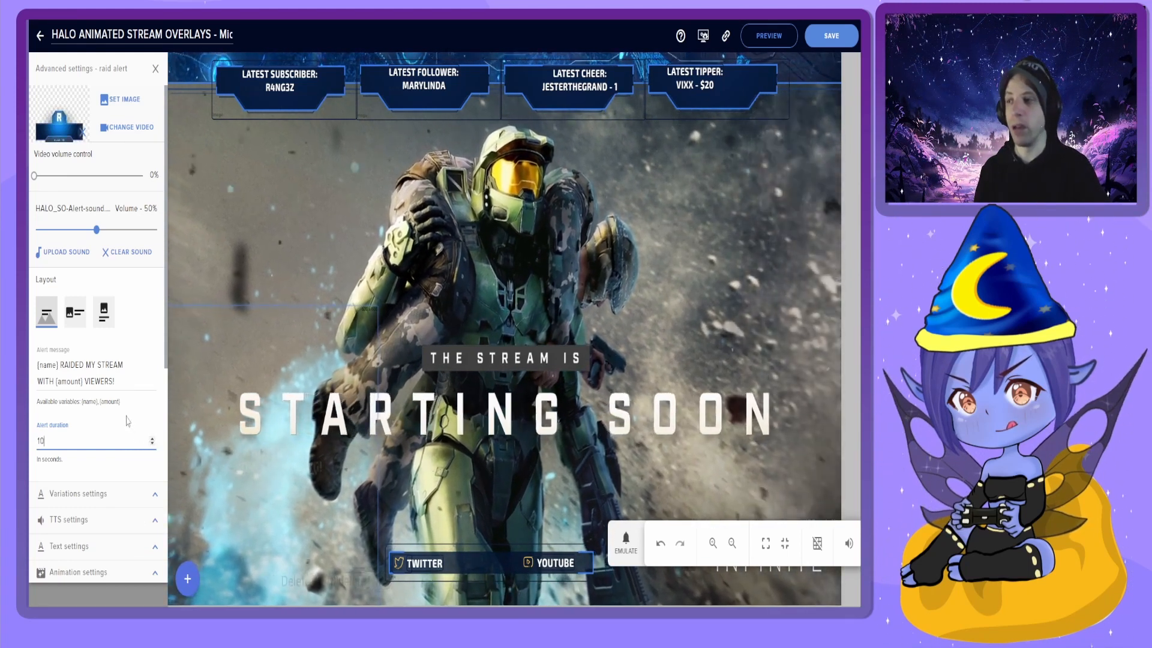
scroll(128, 421, "down", 1)
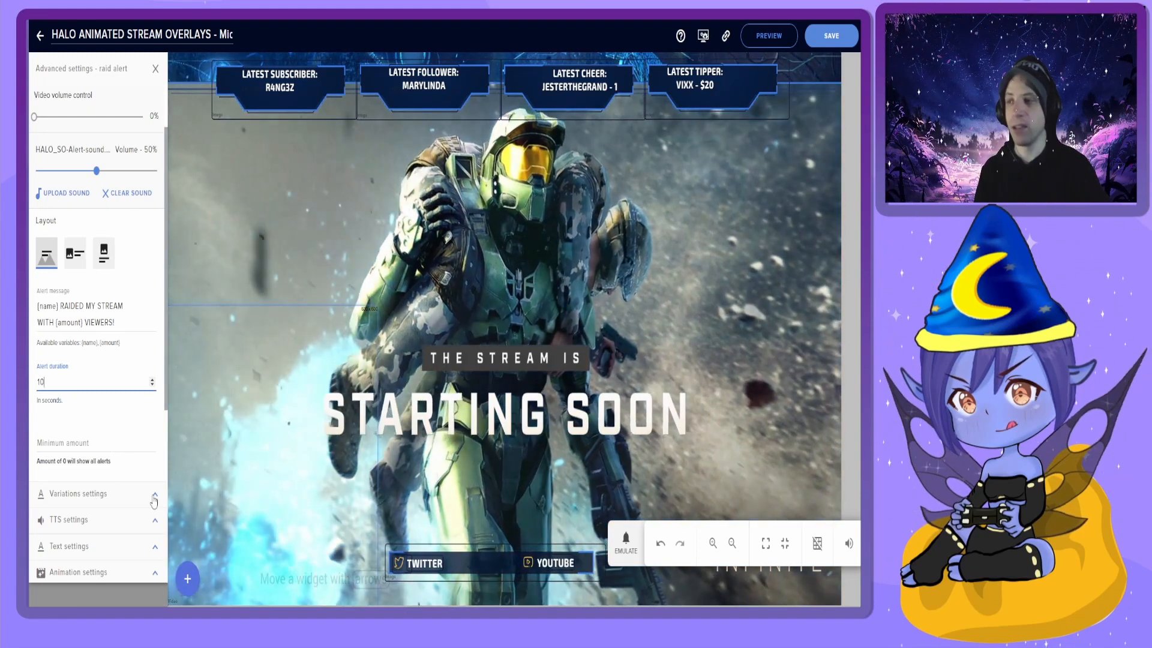
left_click(155, 496)
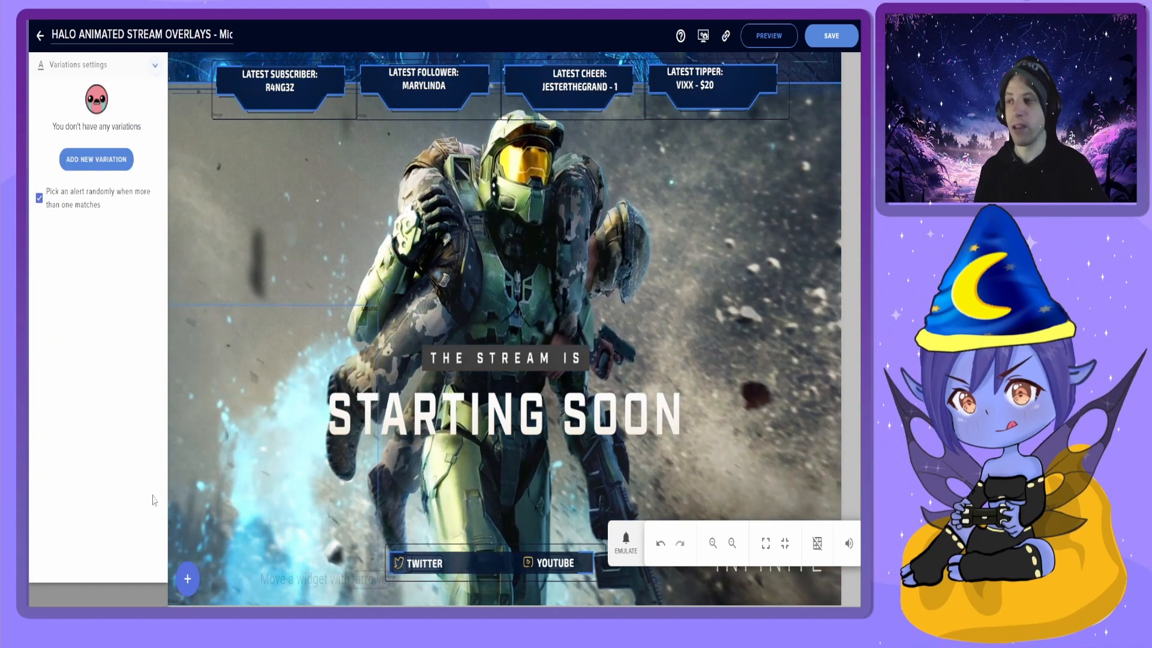
left_click(95, 160)
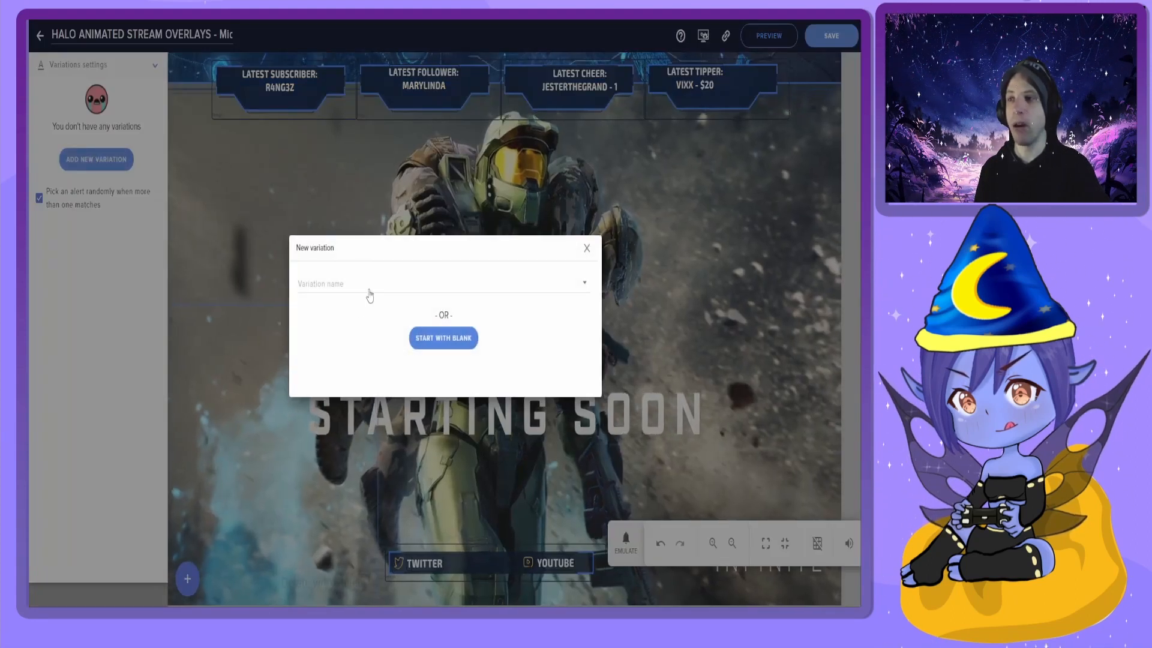
left_click(372, 281)
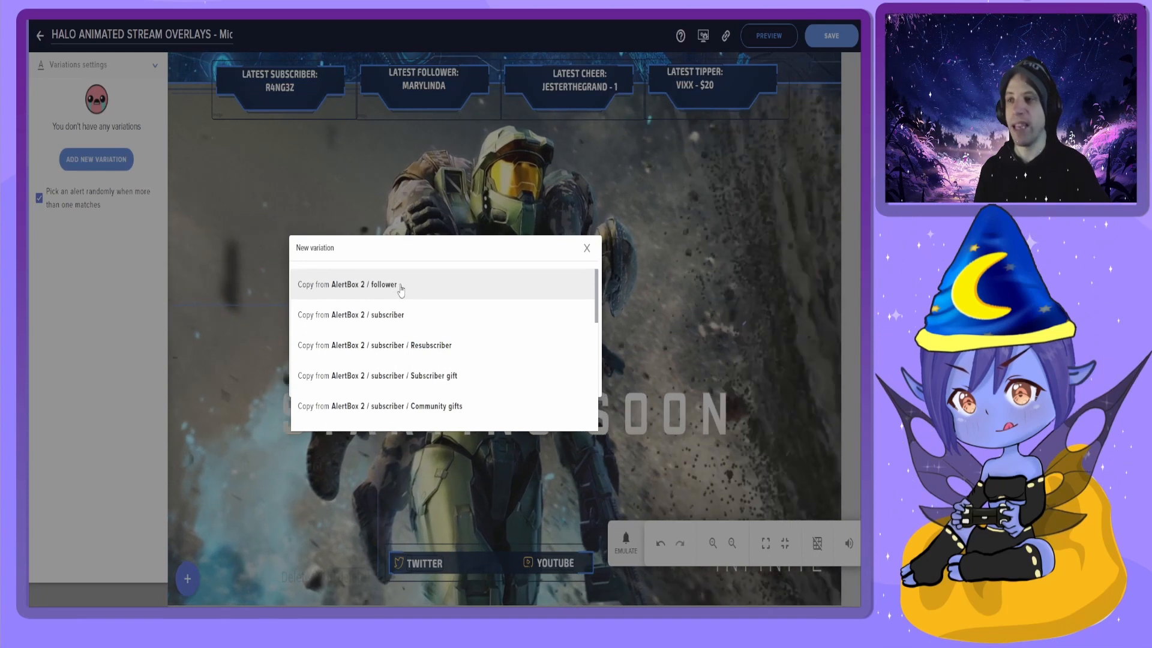
left_click(154, 86)
left_click(154, 65)
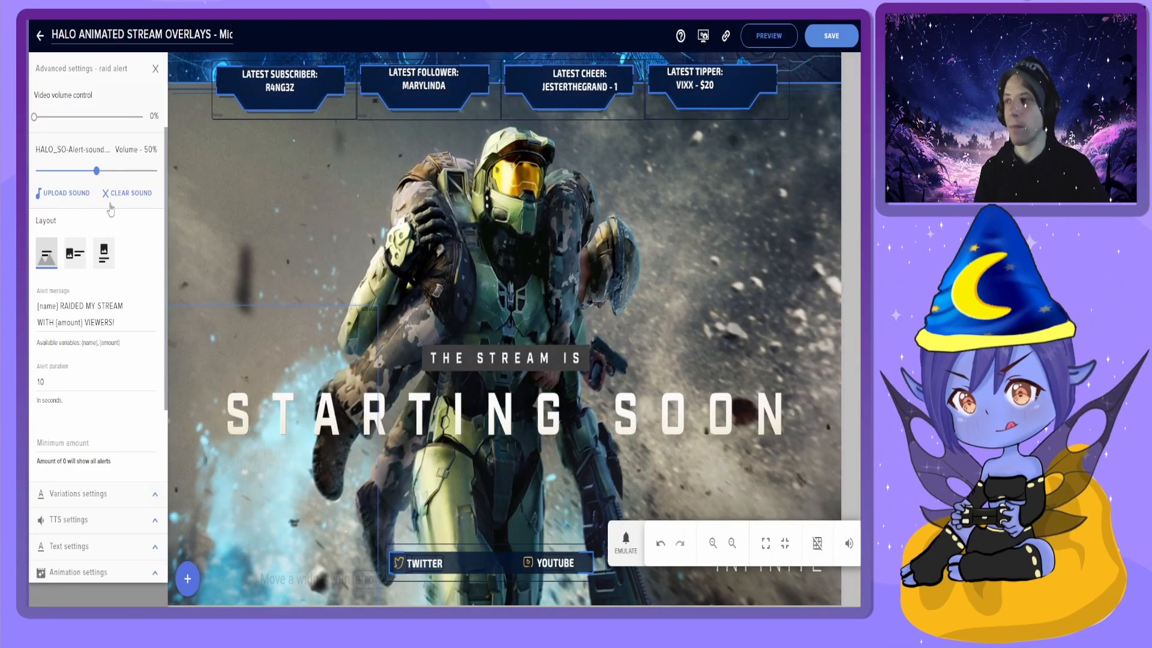
scroll(100, 169, "up", 1)
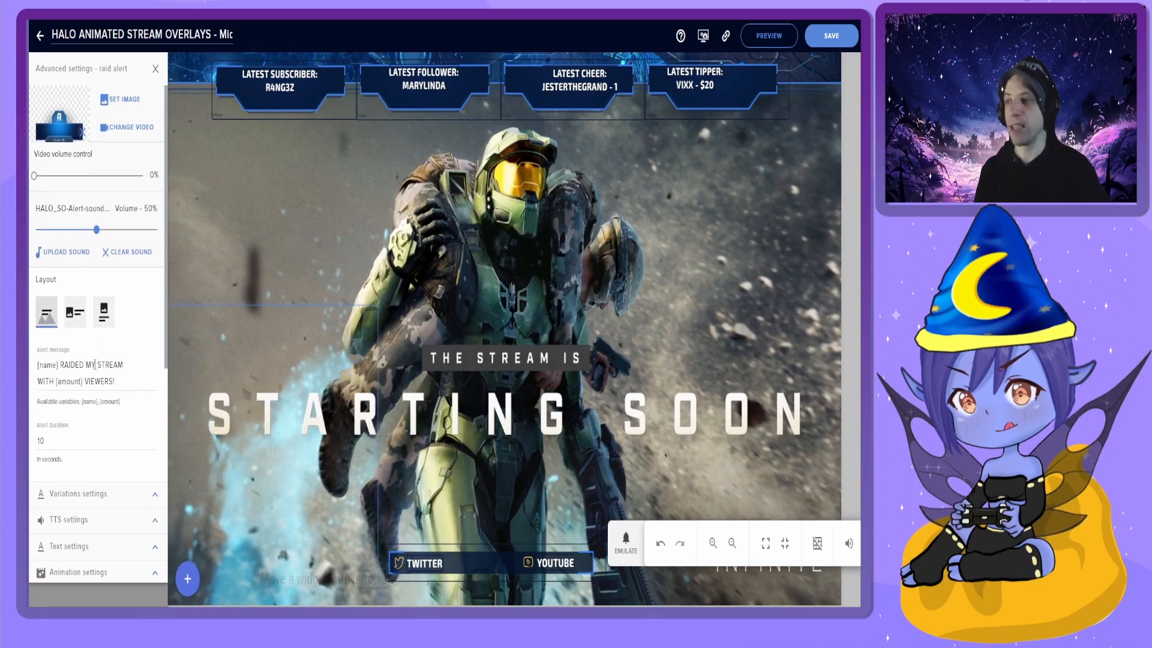
Start a new raid alert variation as a copy of AlertBox 2 / raid
scroll(94, 364, "down", 1)
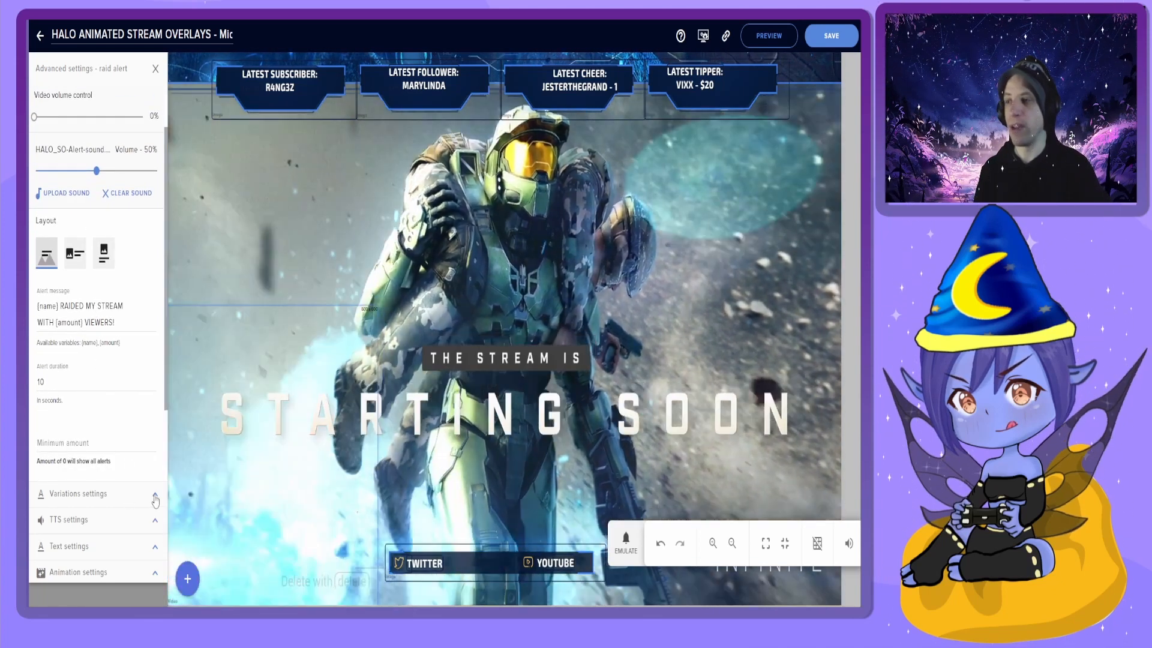
left_click(156, 496)
left_click(96, 159)
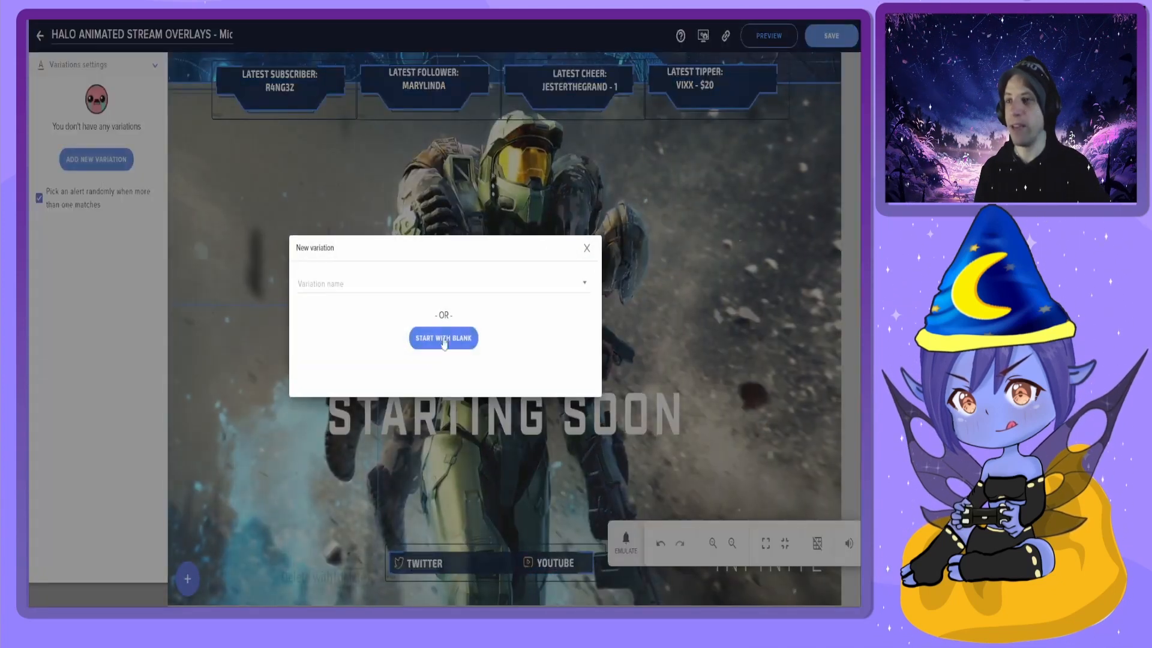
left_click(442, 290)
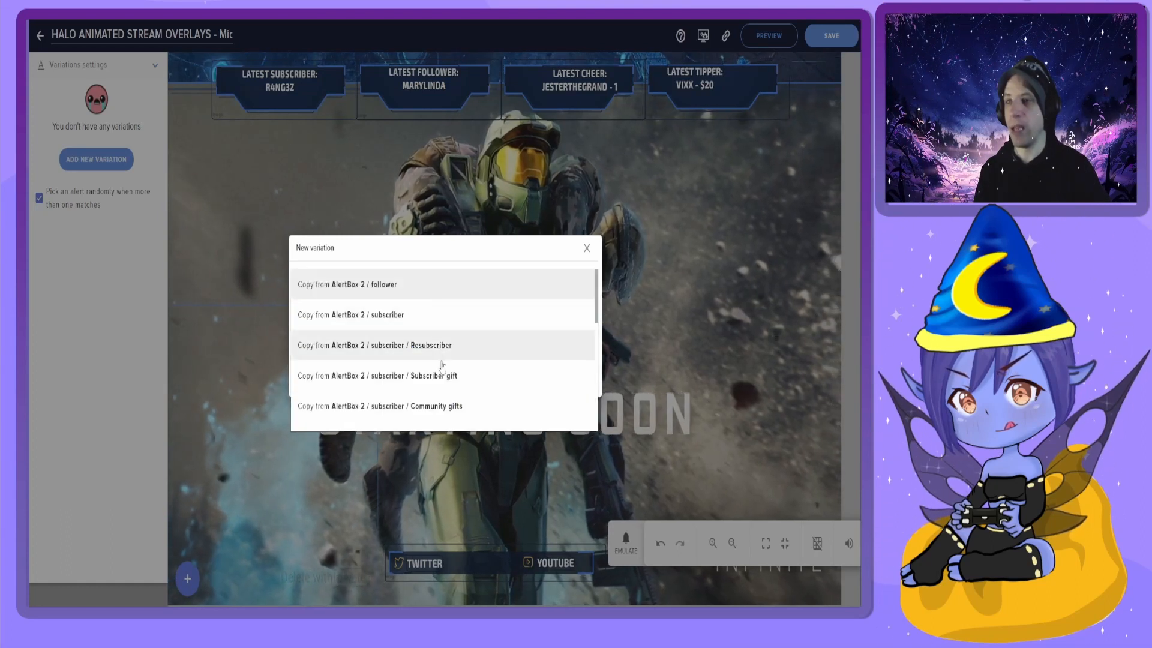
scroll(442, 366, "down", 3)
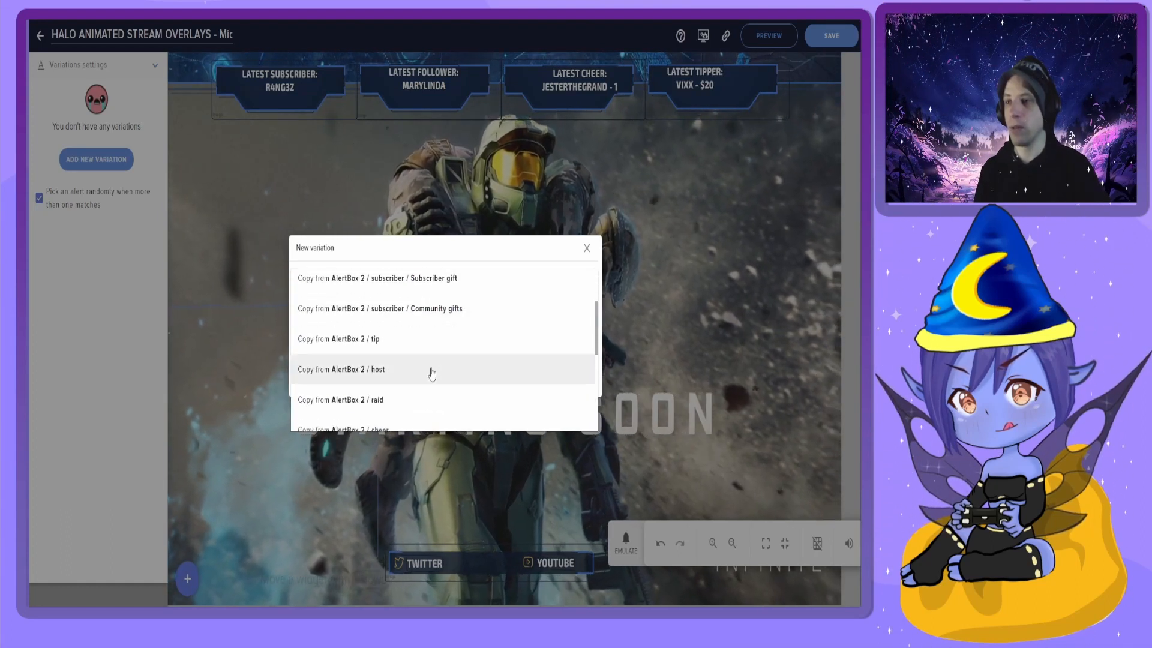
left_click(431, 400)
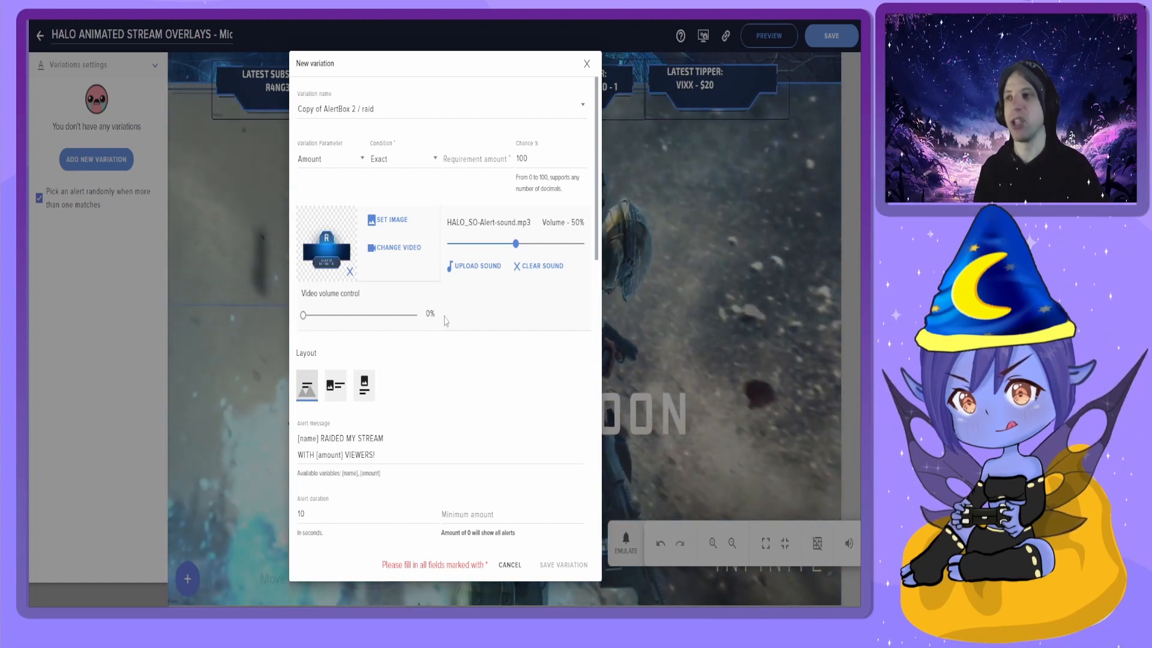
Make the variation depend on the raid amount, with the condition At least and a requirement amount of 100
left_click(344, 160)
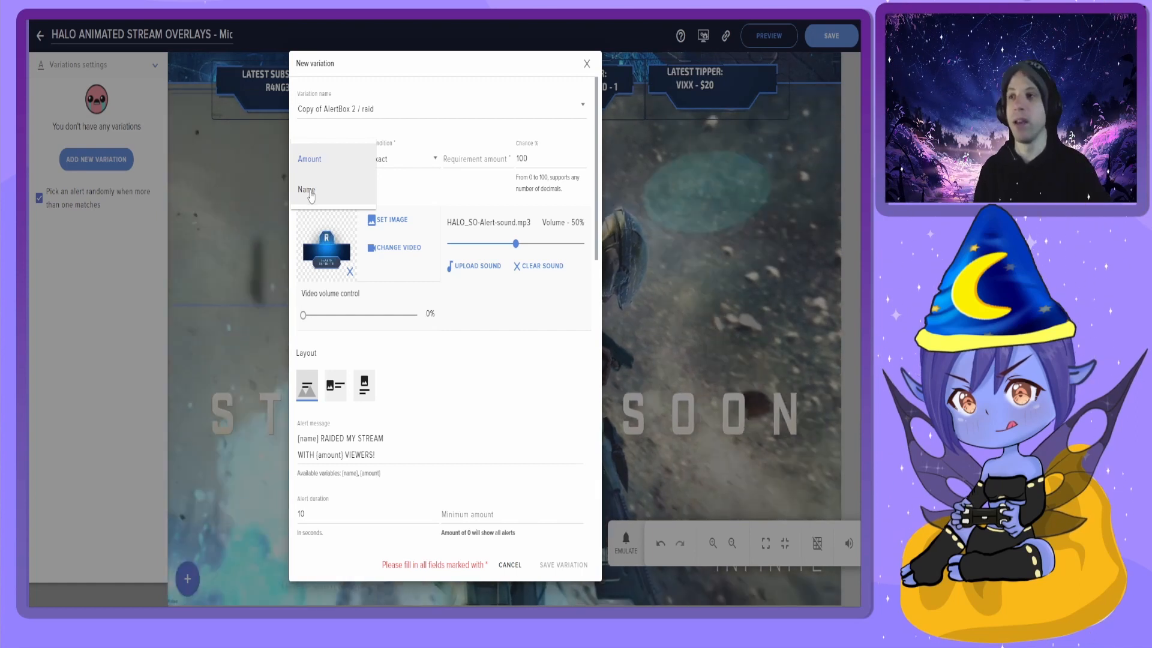
left_click(322, 158)
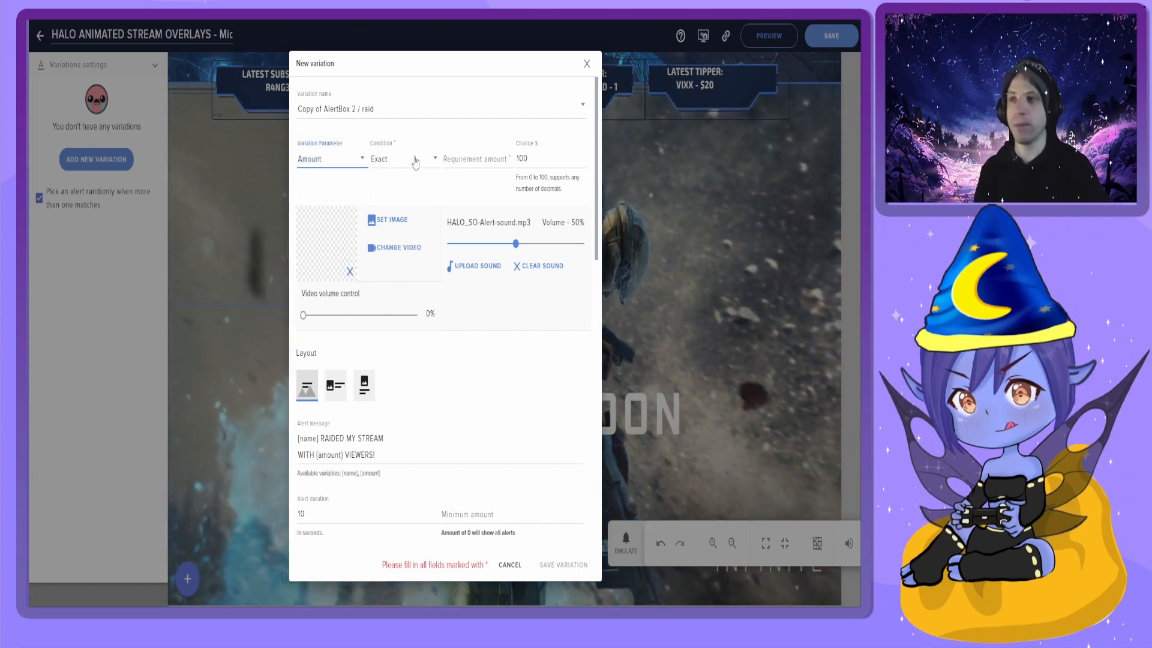
left_click(415, 161)
left_click(410, 161)
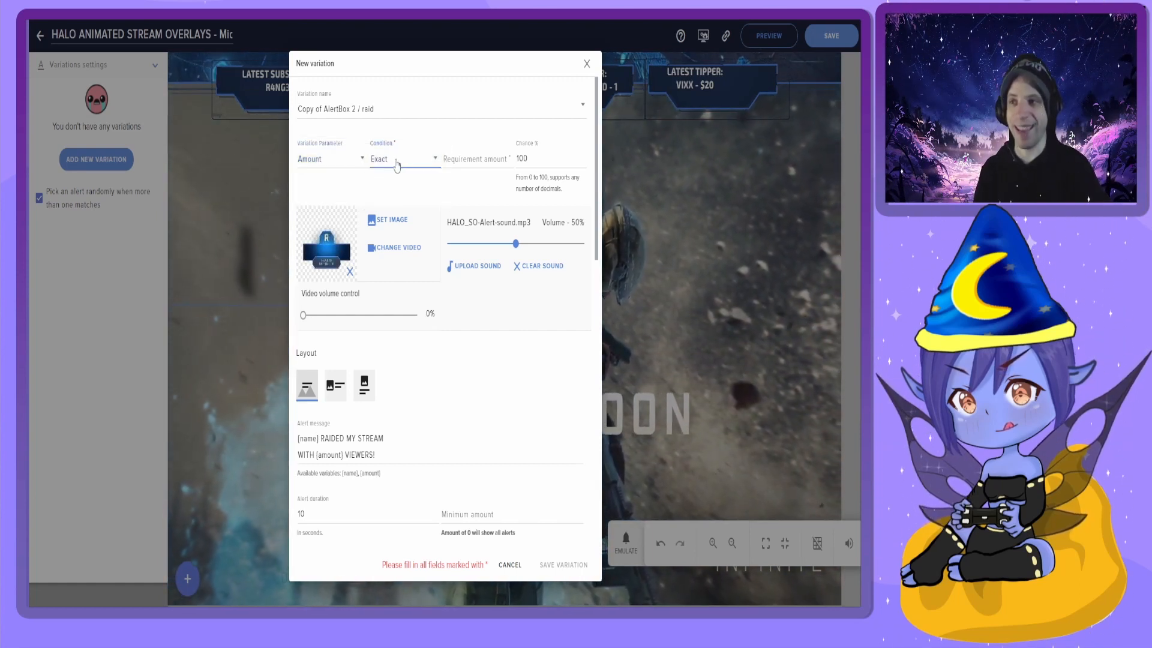
left_click(399, 162)
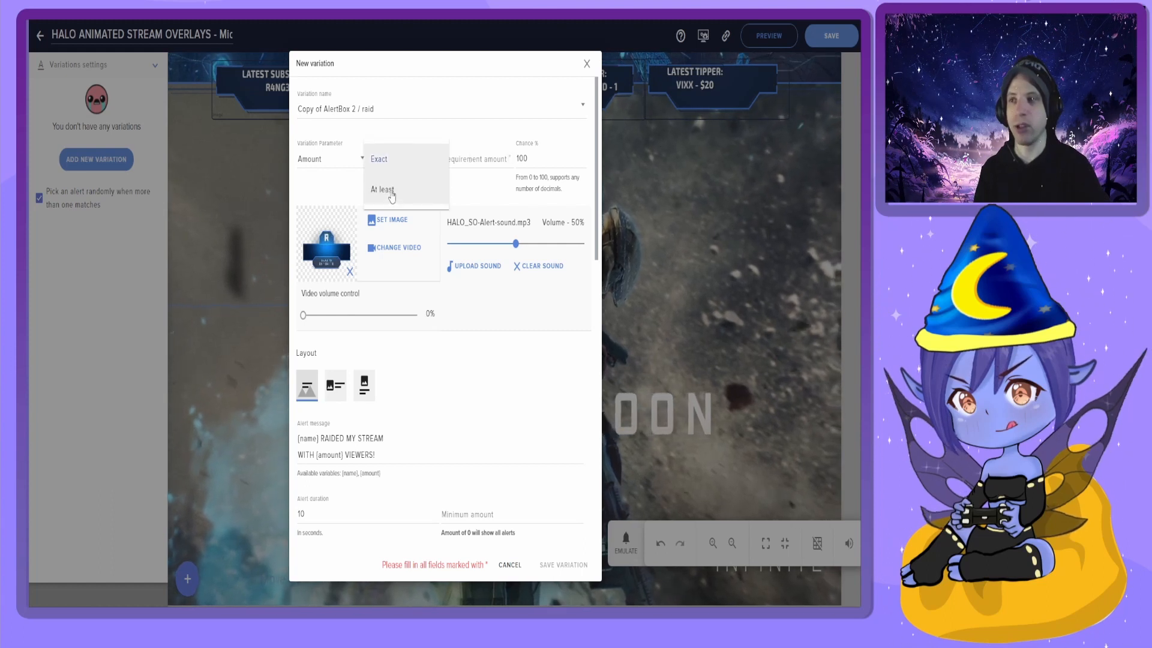
left_click(390, 183)
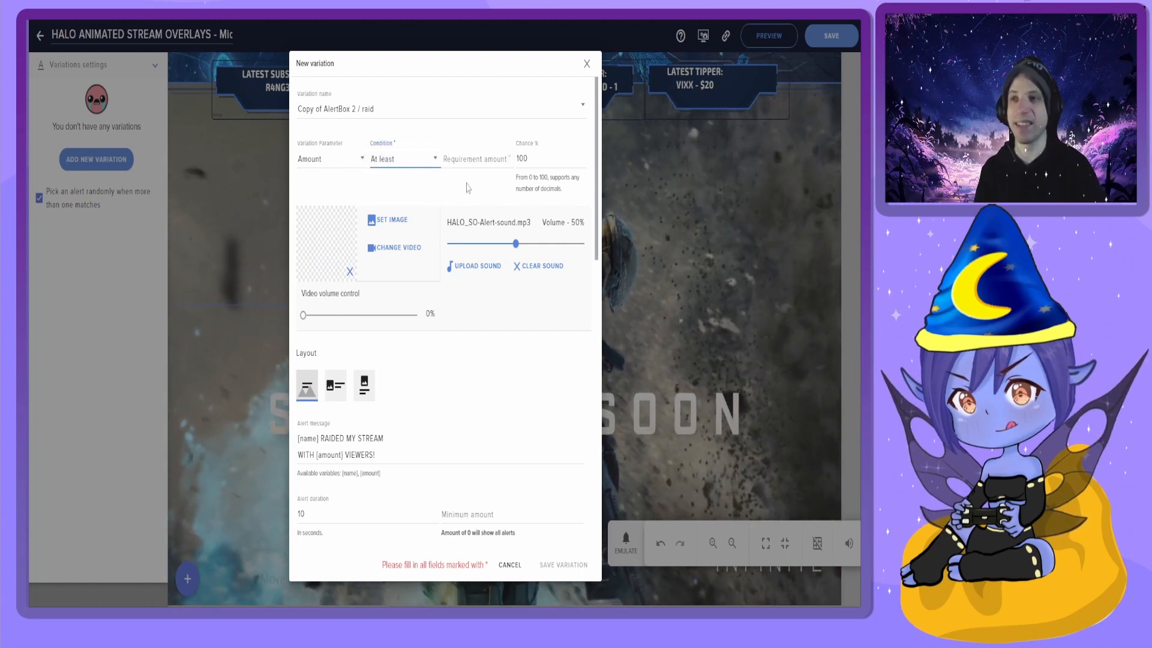
left_click(469, 160)
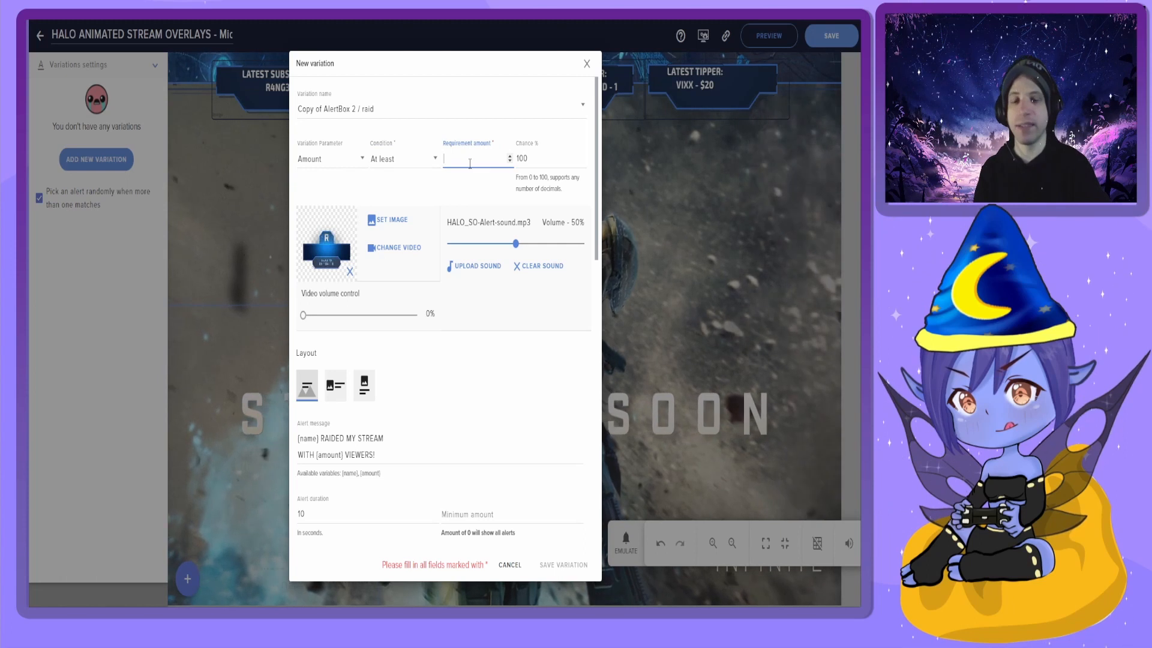
type("100")
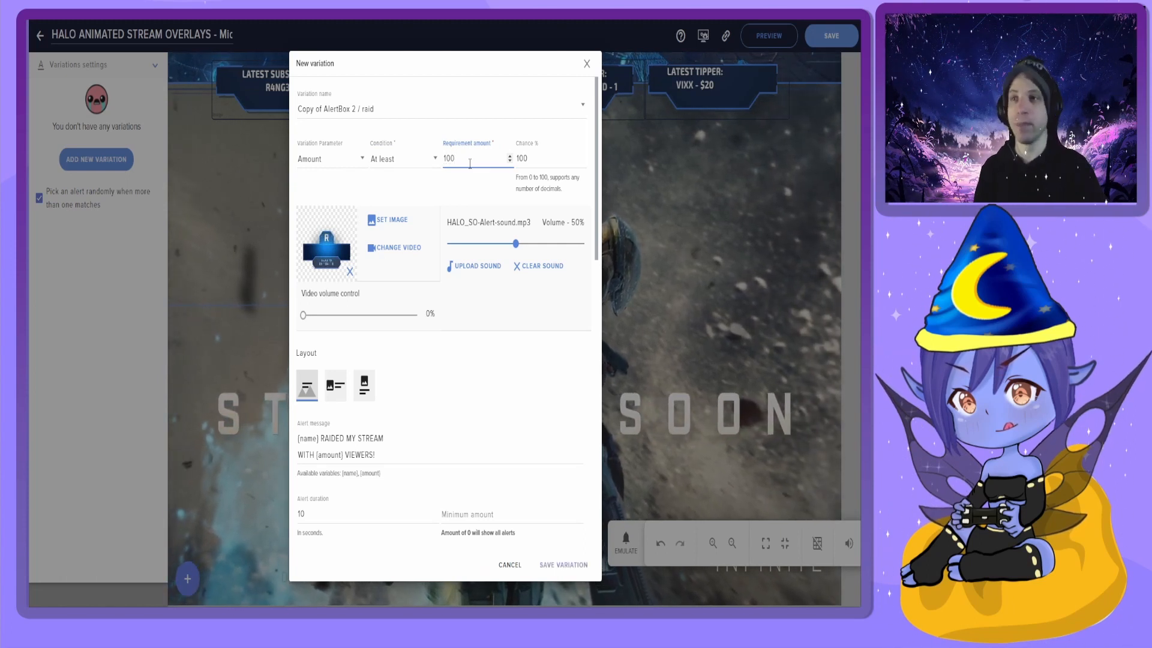
Replace the variation's alert video with the black banner image with purple trim from the image library
left_click(389, 220)
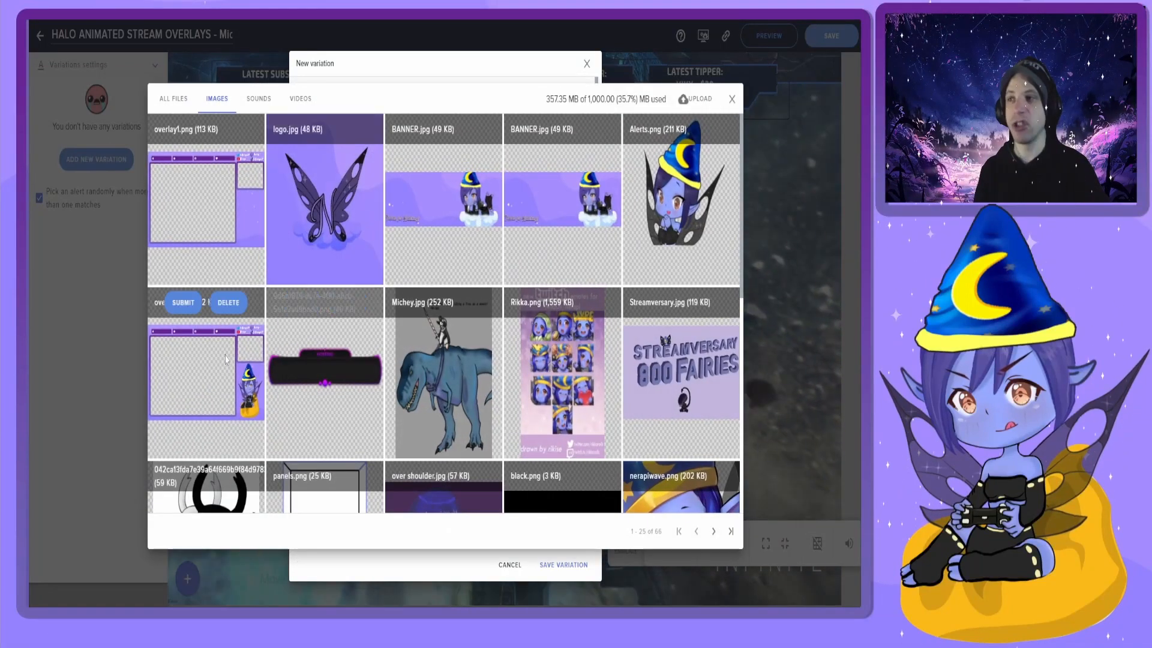
scroll(339, 433, "down", 1)
scroll(339, 433, "up", 1)
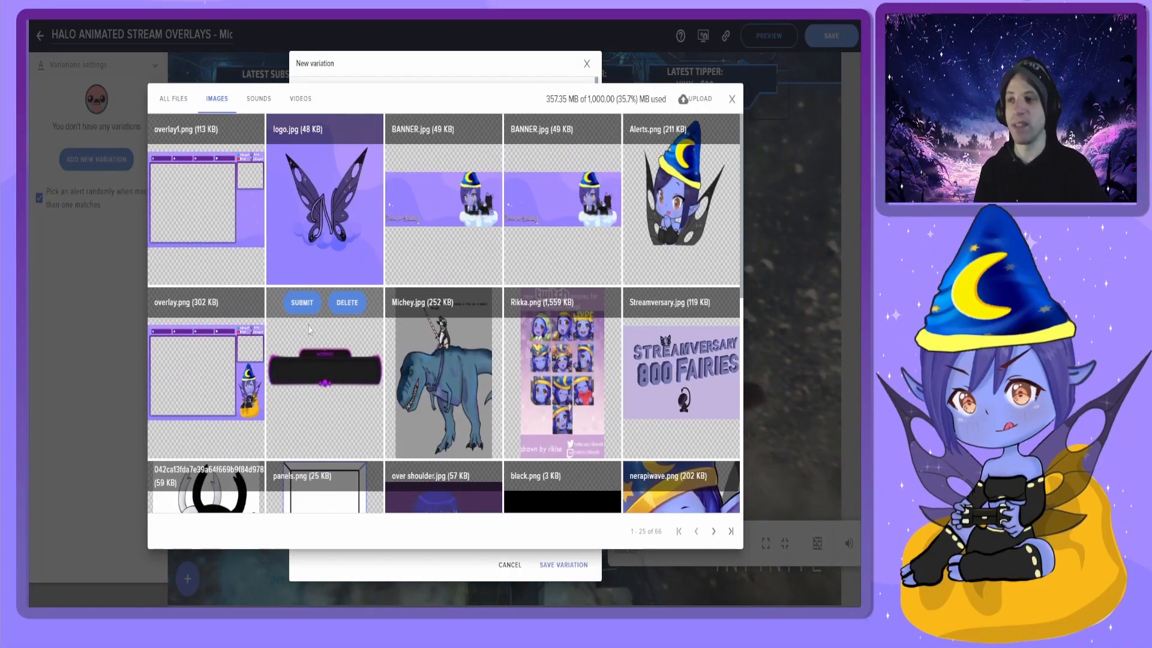
left_click(302, 305)
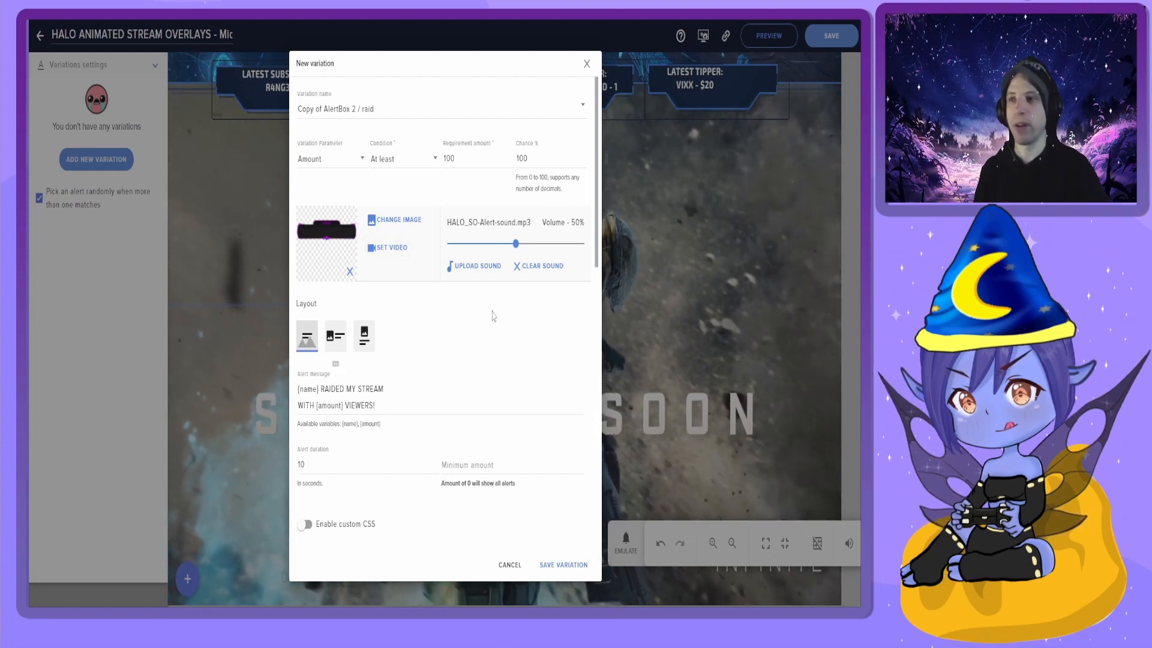
Replace the variation's alert sound with the T-REX ROAR EVOLUTION file from the sound library
left_click(477, 266)
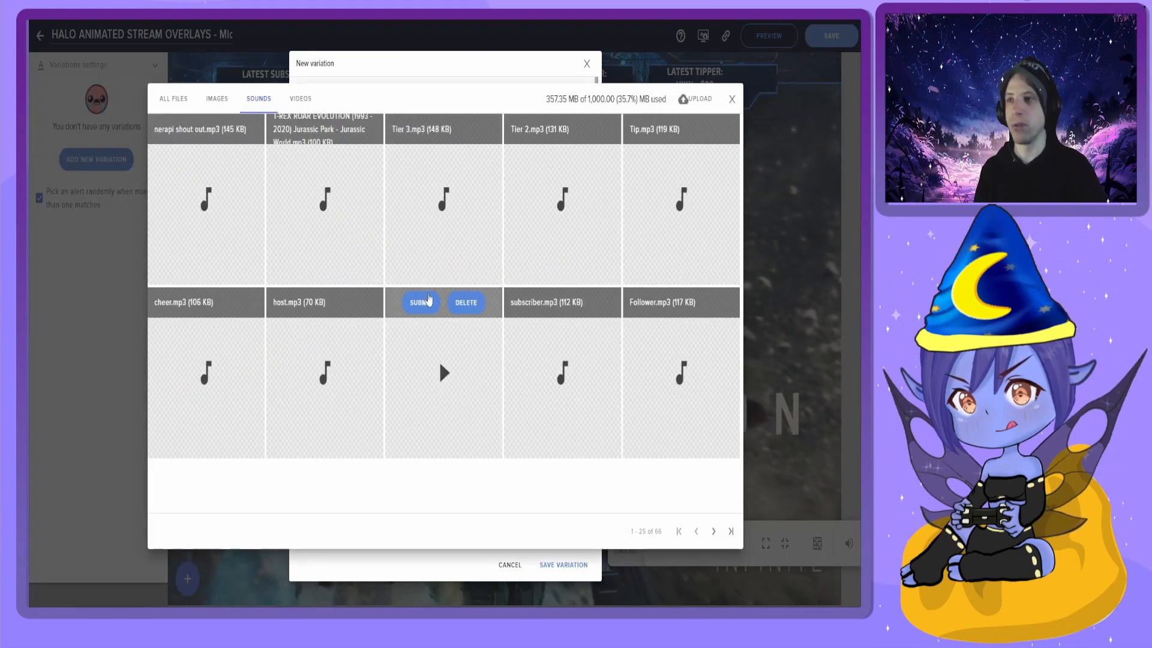
left_click(302, 129)
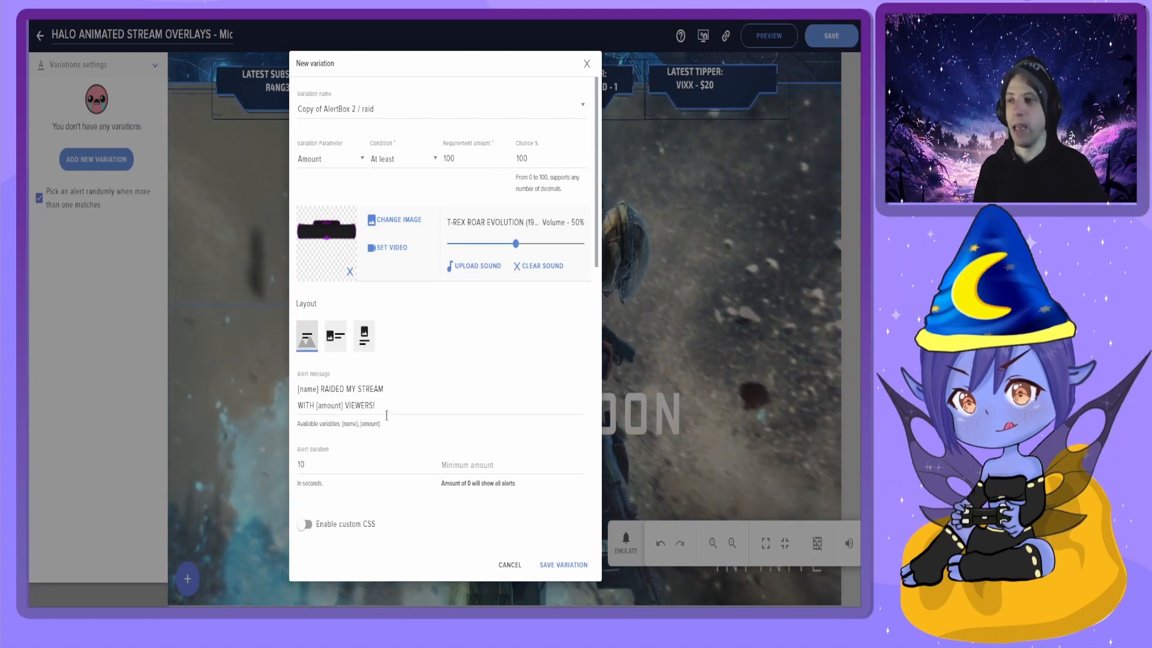
Set the variation's enter animation to Bounce In and its exit animation to Bounce Out, each with a duration of 0.3 seconds
scroll(371, 538, "down", 3)
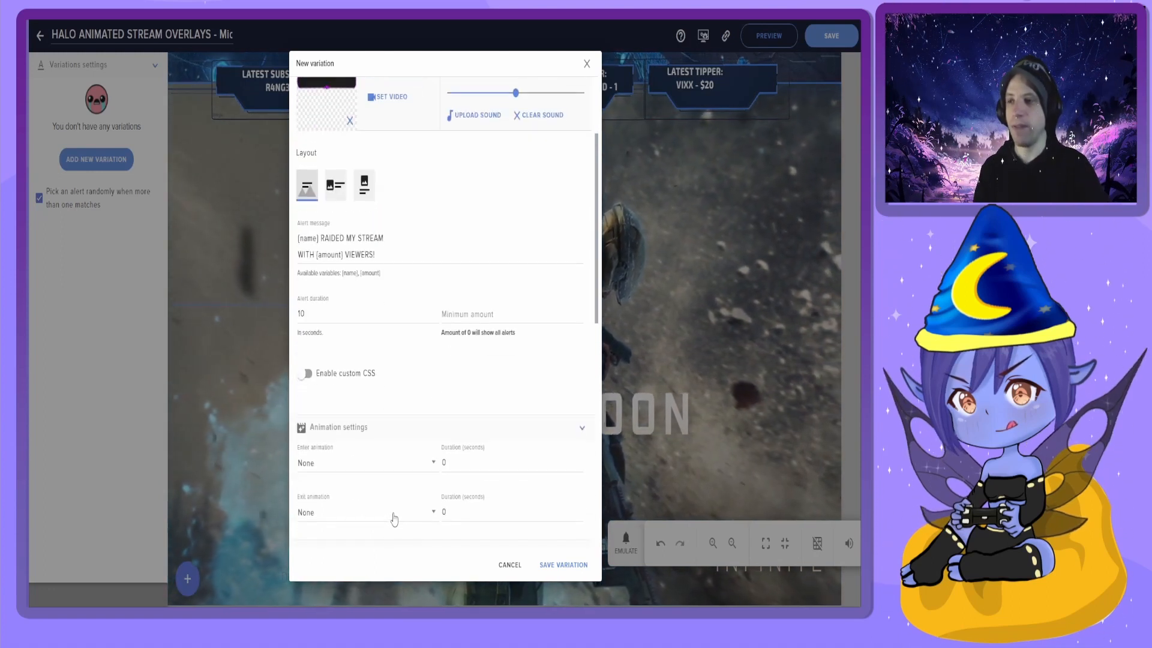
scroll(393, 516, "down", 2)
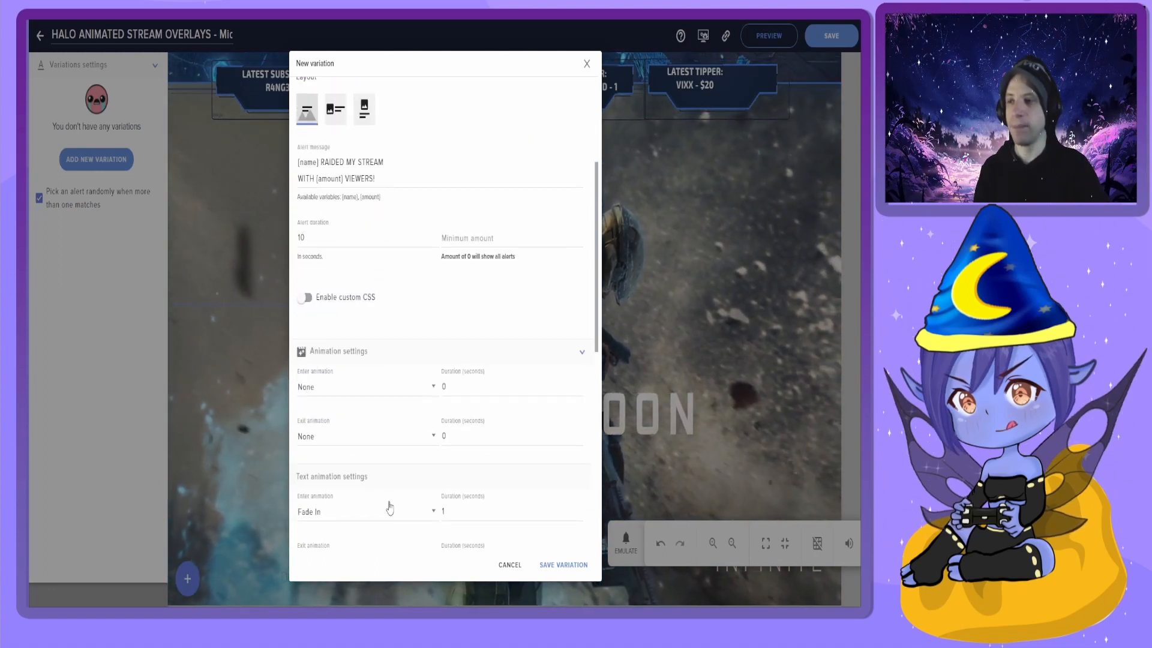
left_click(344, 387)
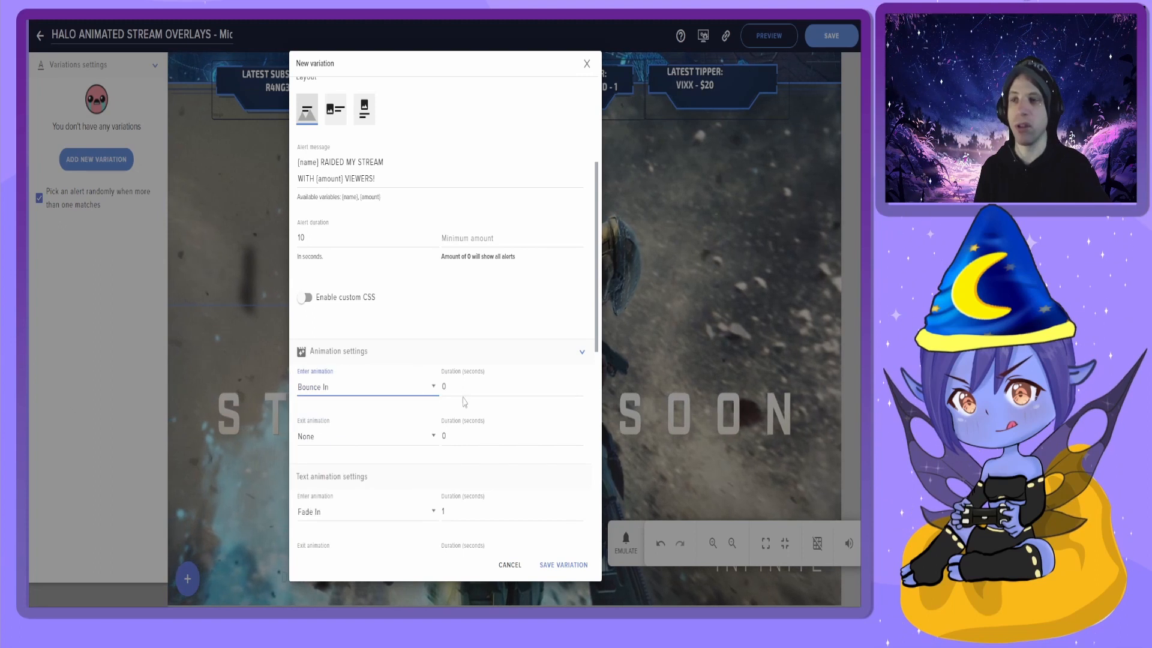
left_click(579, 383)
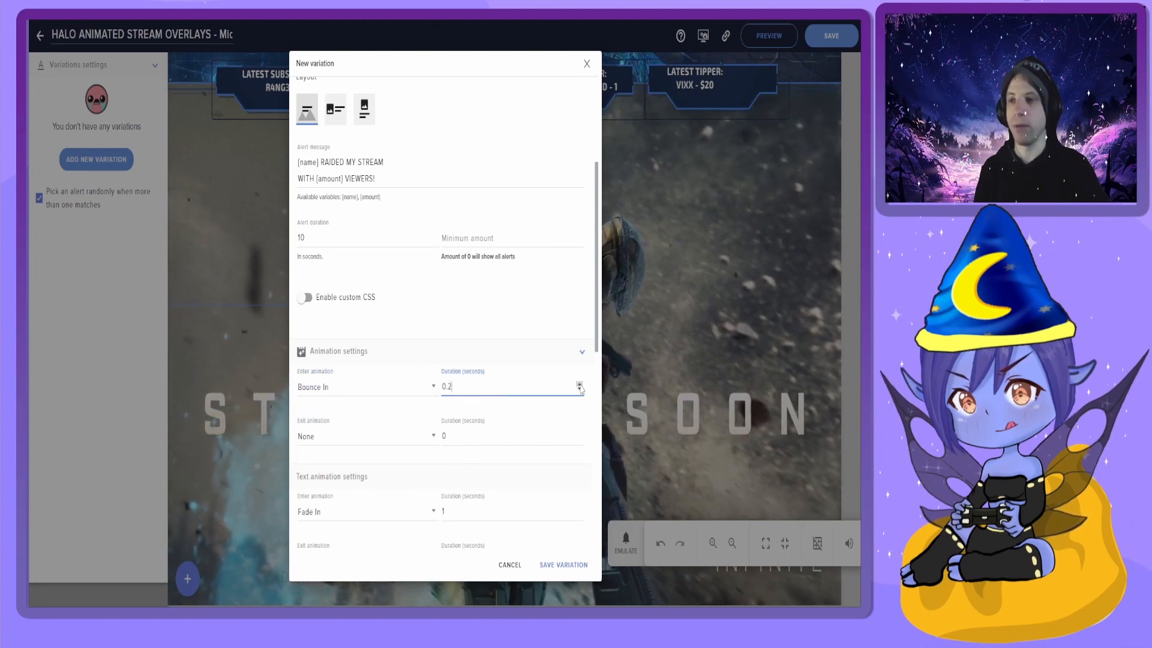
left_click(580, 384)
left_click(337, 440)
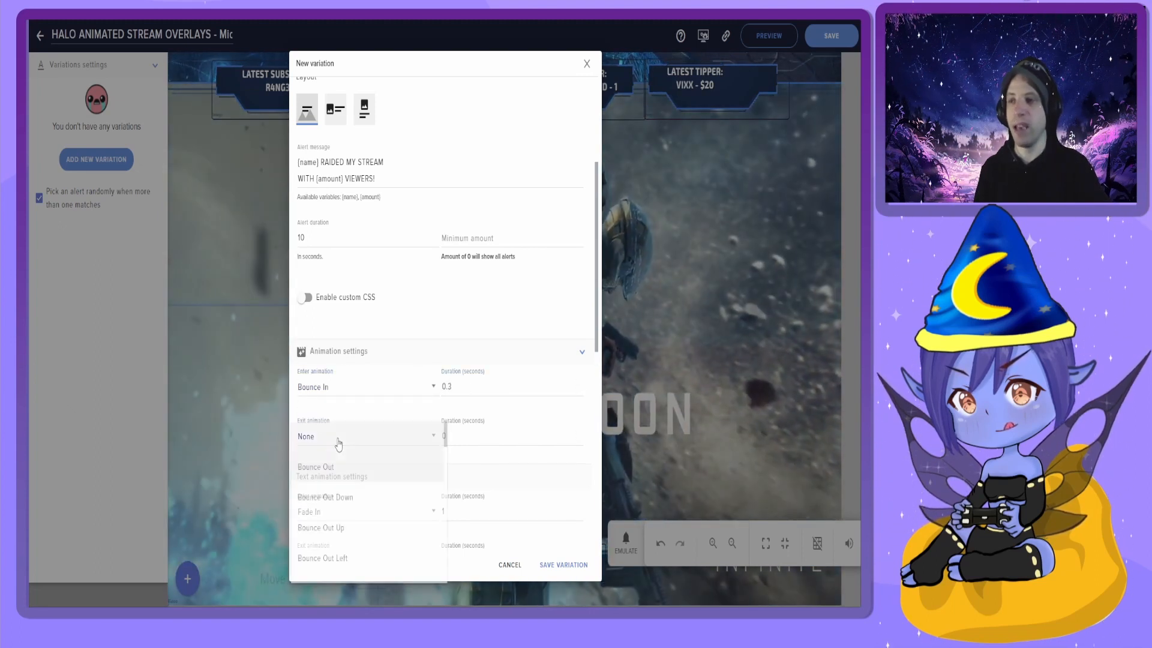
left_click(339, 467)
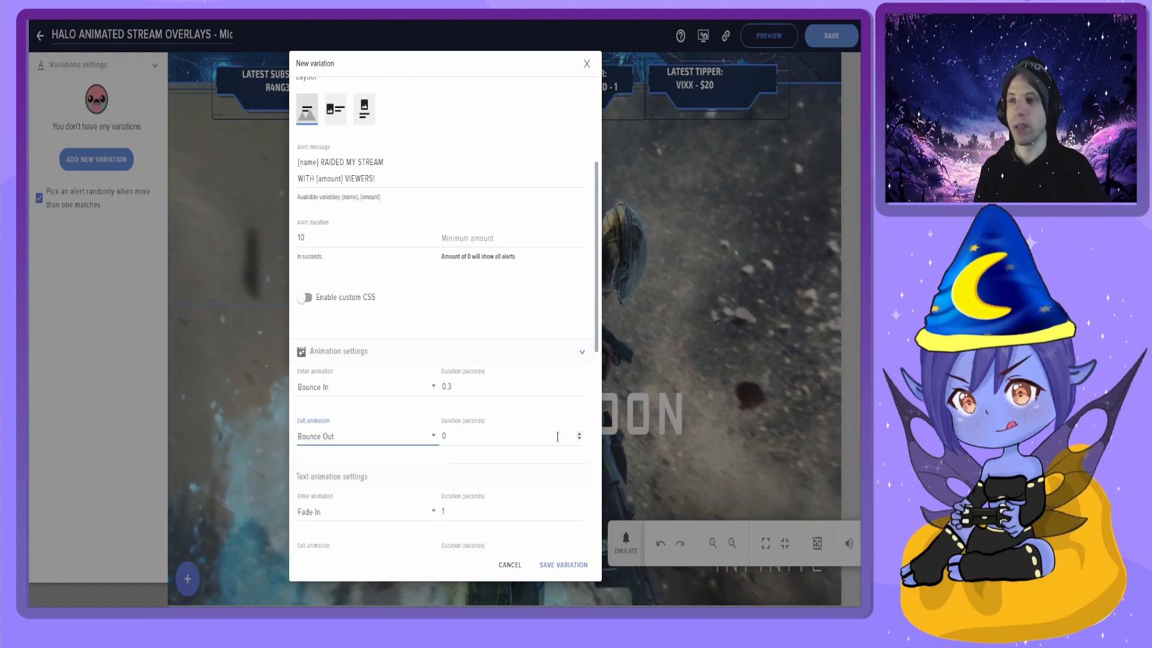
left_click(580, 434)
left_click(579, 434)
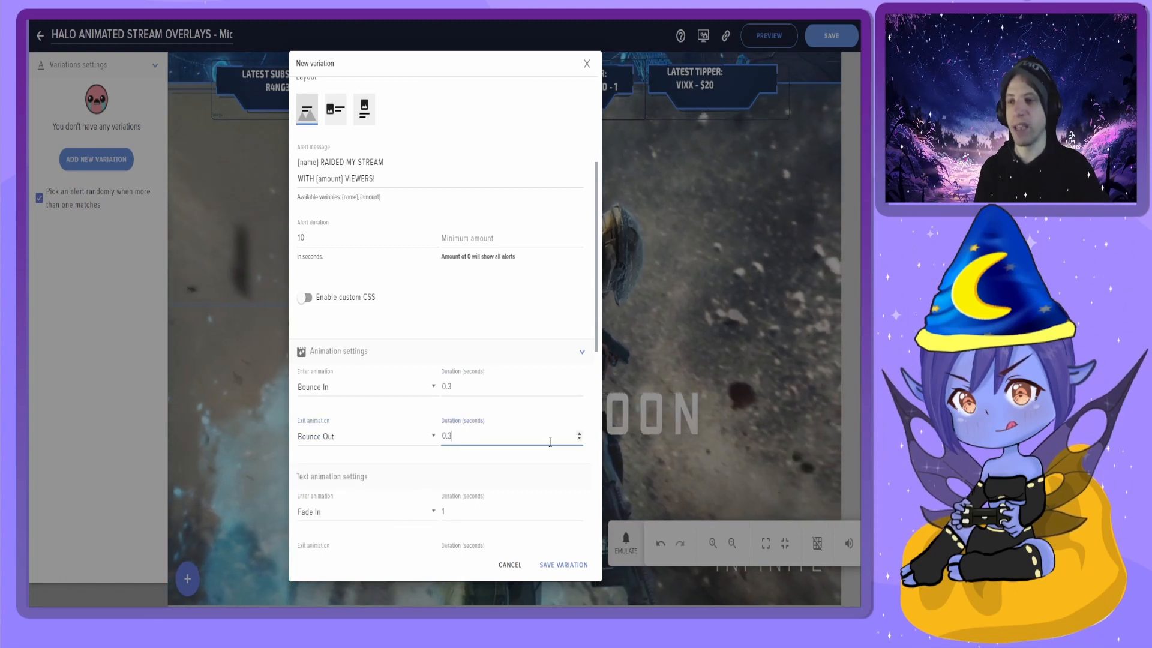
Review the variation's text animation, text and text-to-speech settings and save the variation
scroll(428, 424, "down", 3)
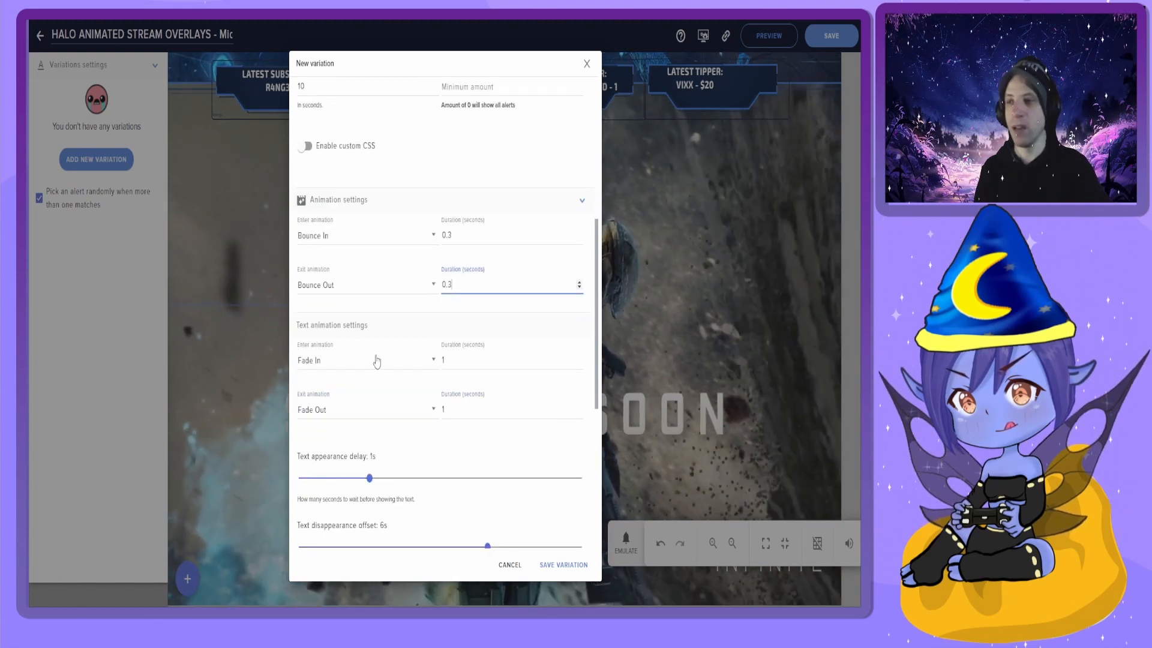
scroll(381, 454, "down", 4)
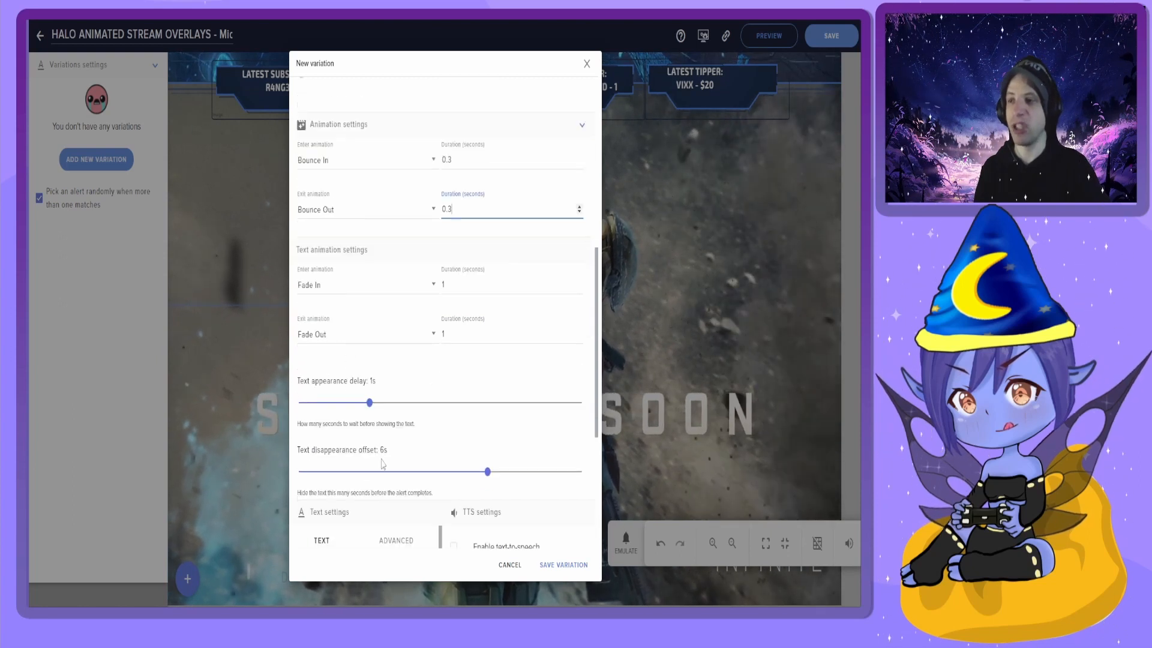
scroll(381, 455, "down", 1)
scroll(381, 454, "down", 3)
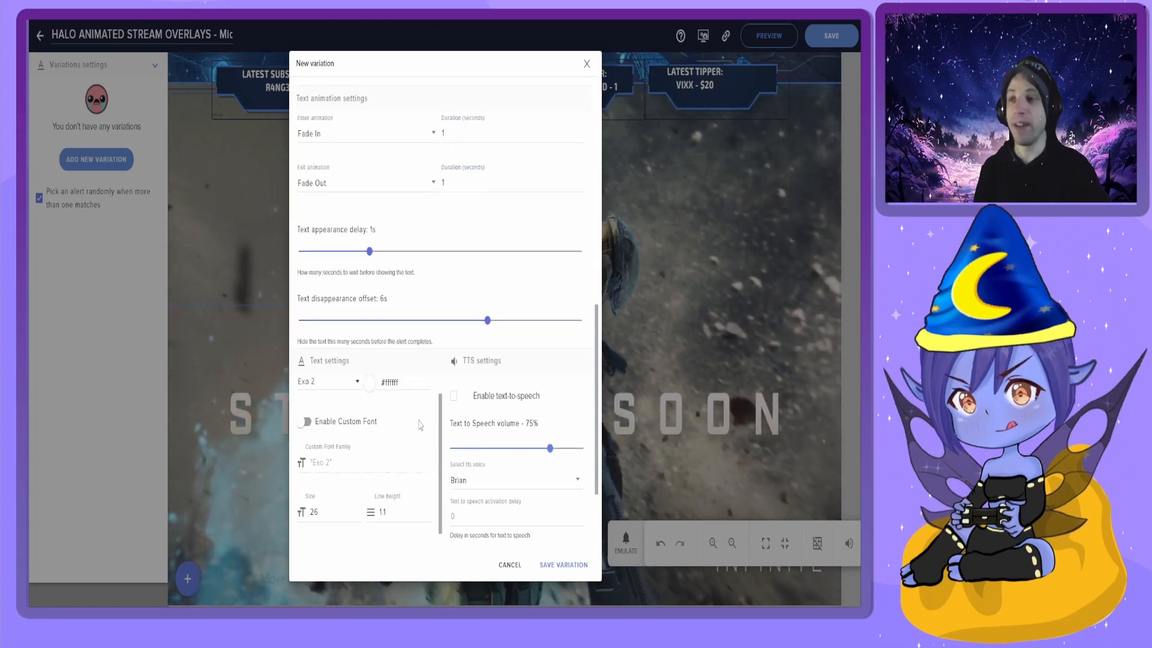
scroll(457, 442, "down", 3)
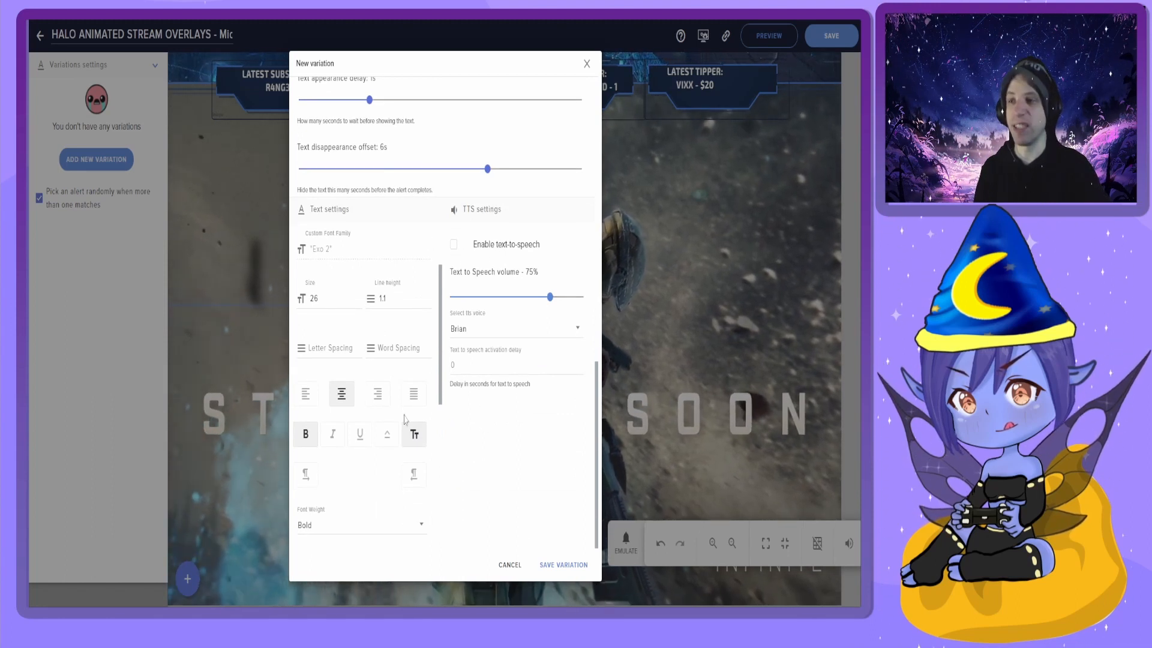
scroll(404, 418, "down", 5)
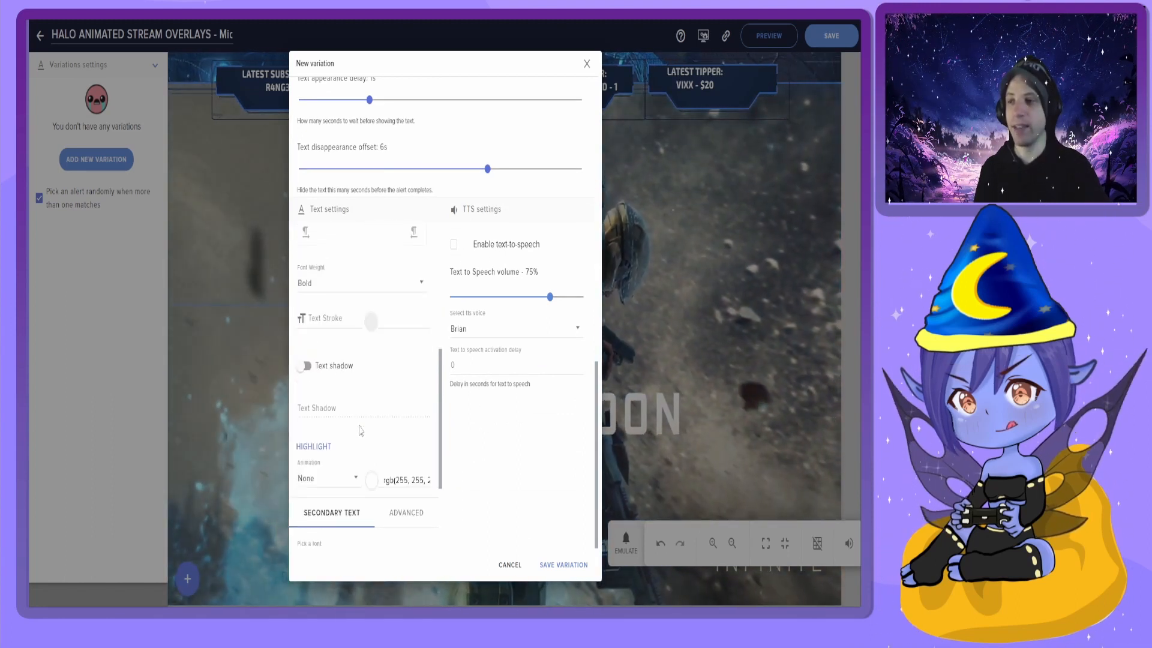
scroll(359, 430, "down", 2)
scroll(354, 414, "up", 10)
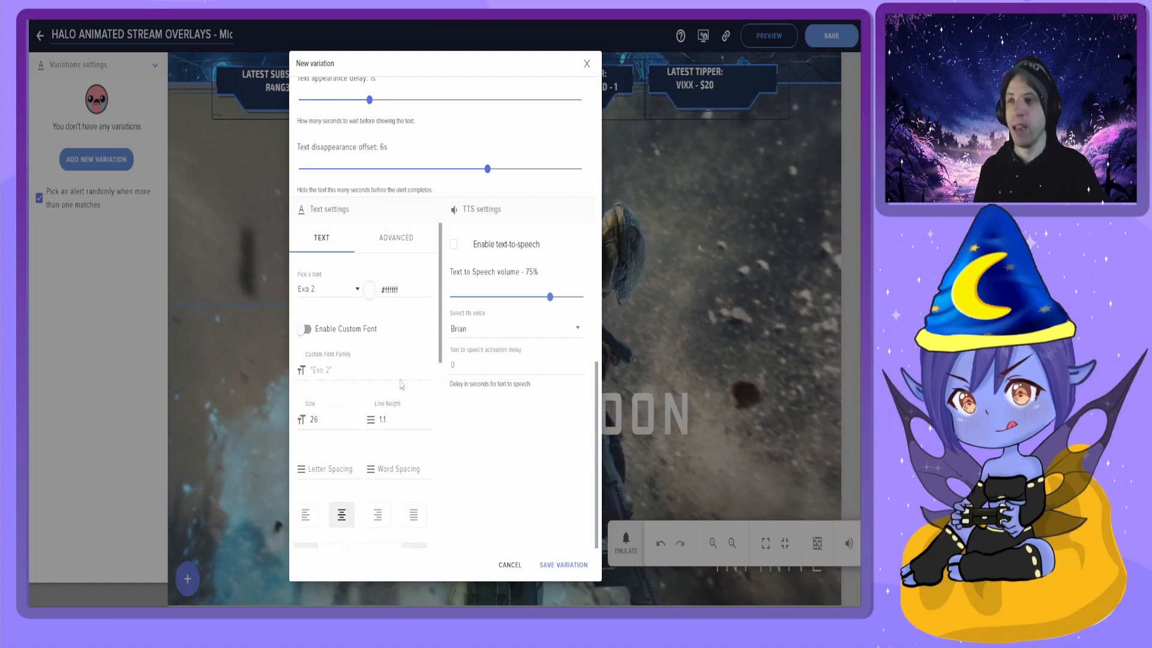
scroll(546, 490, "up", 10)
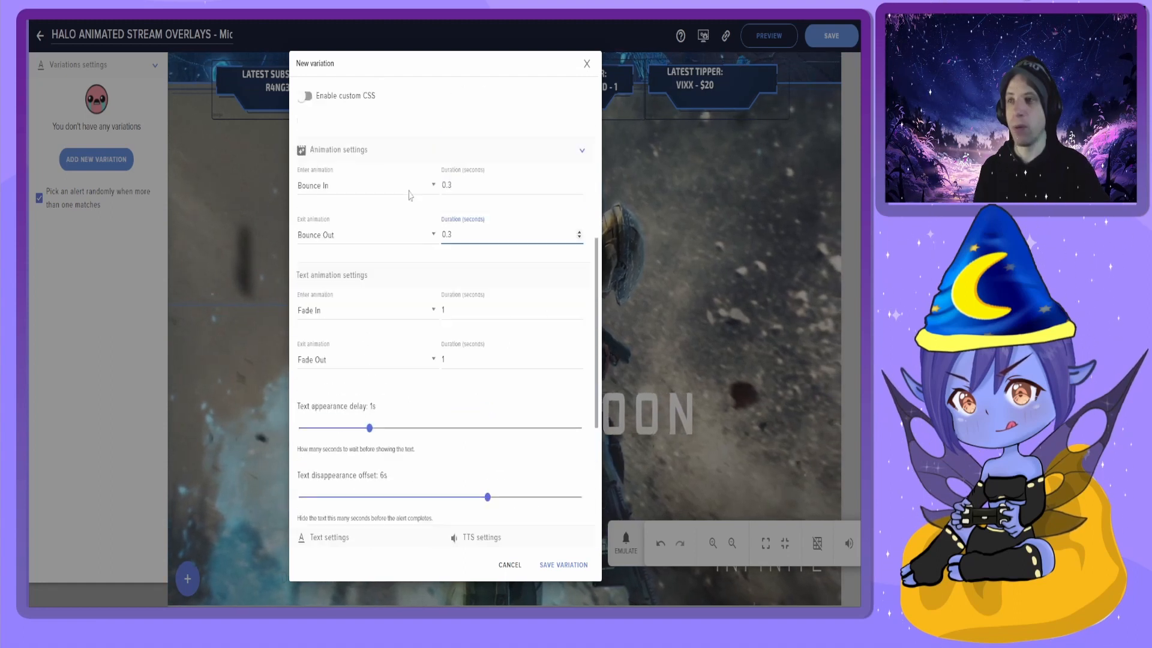
left_click(558, 565)
Test the raid variation by emulating a custom raid event with an amount of 100
left_click(624, 555)
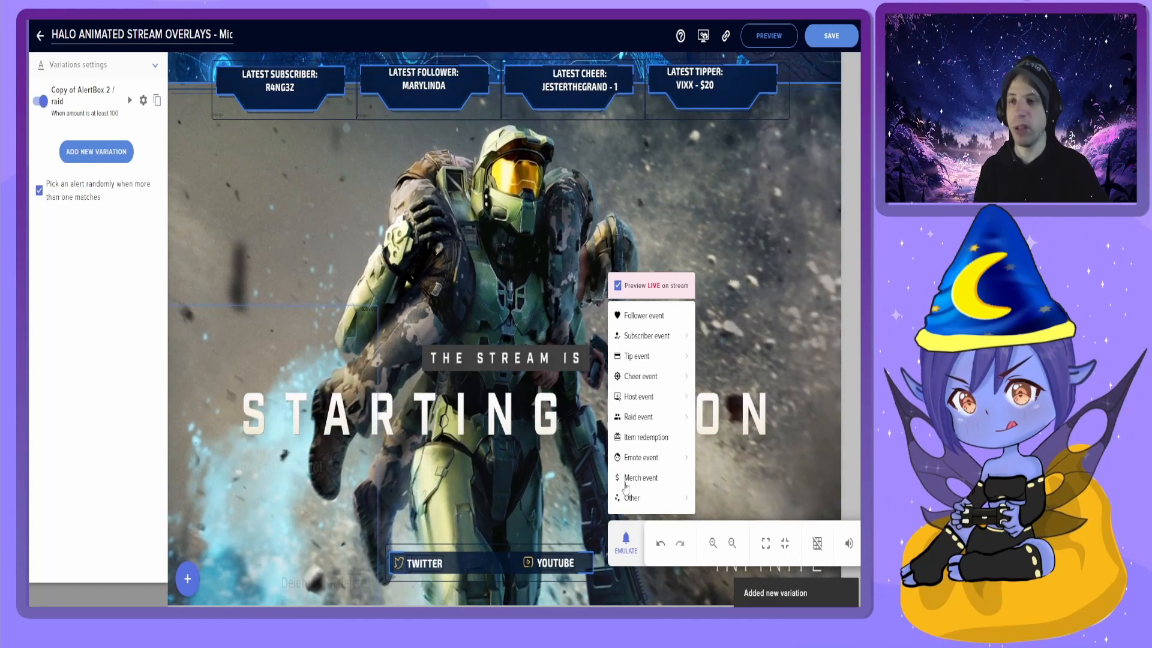
mouse_move(642, 423)
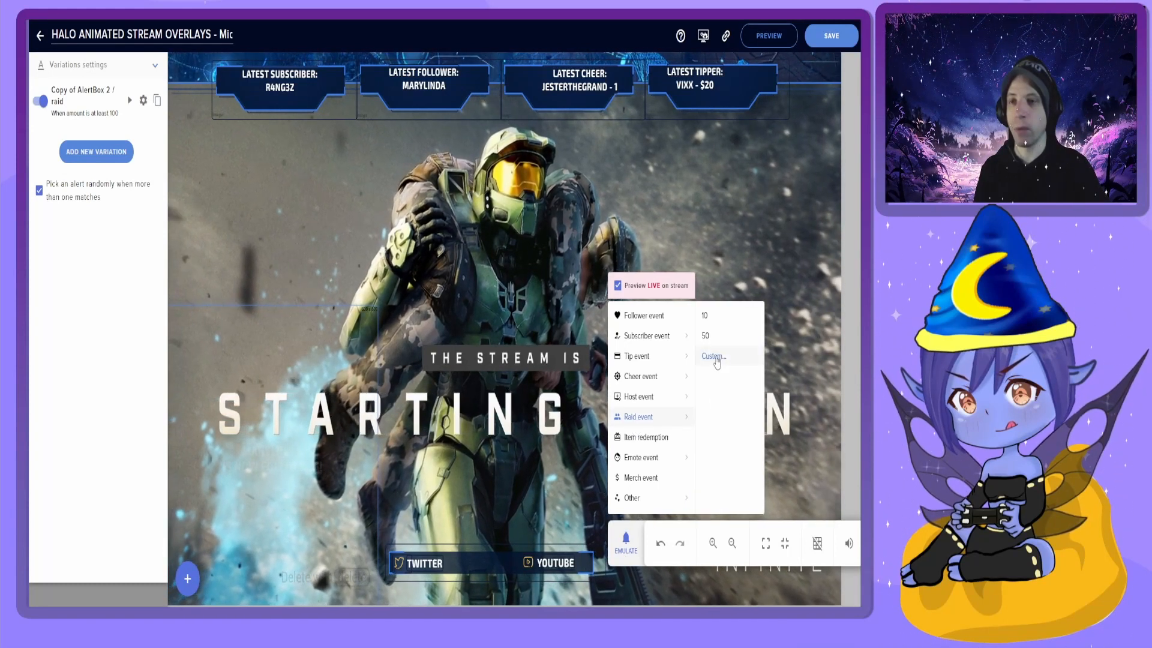
left_click(713, 356)
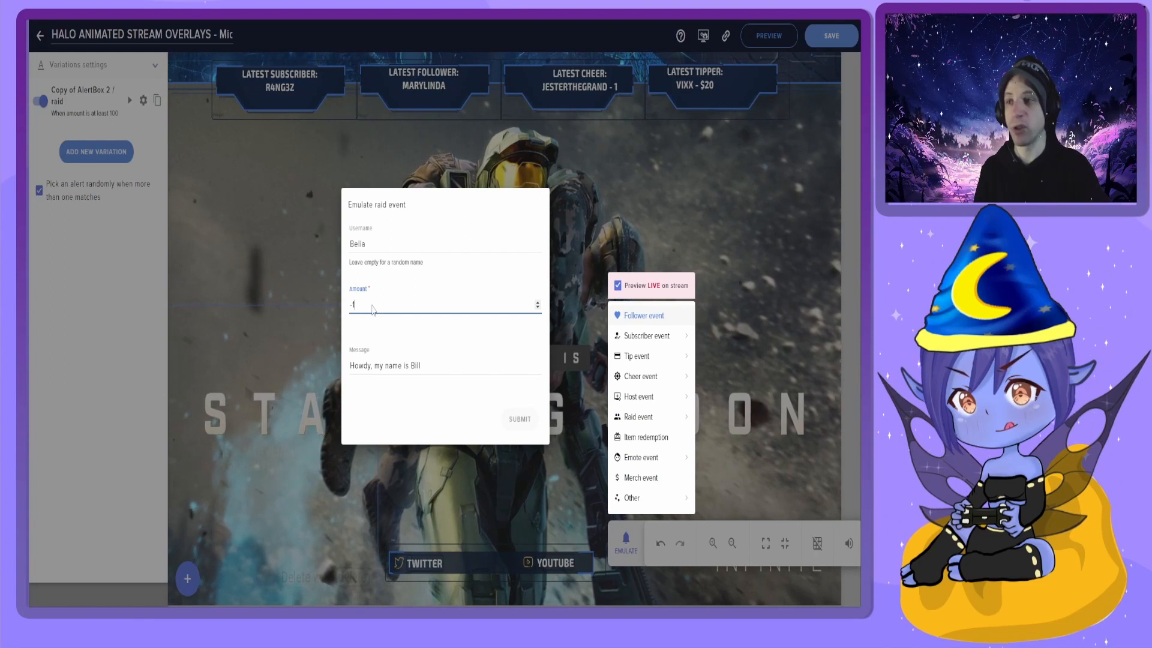
type("100")
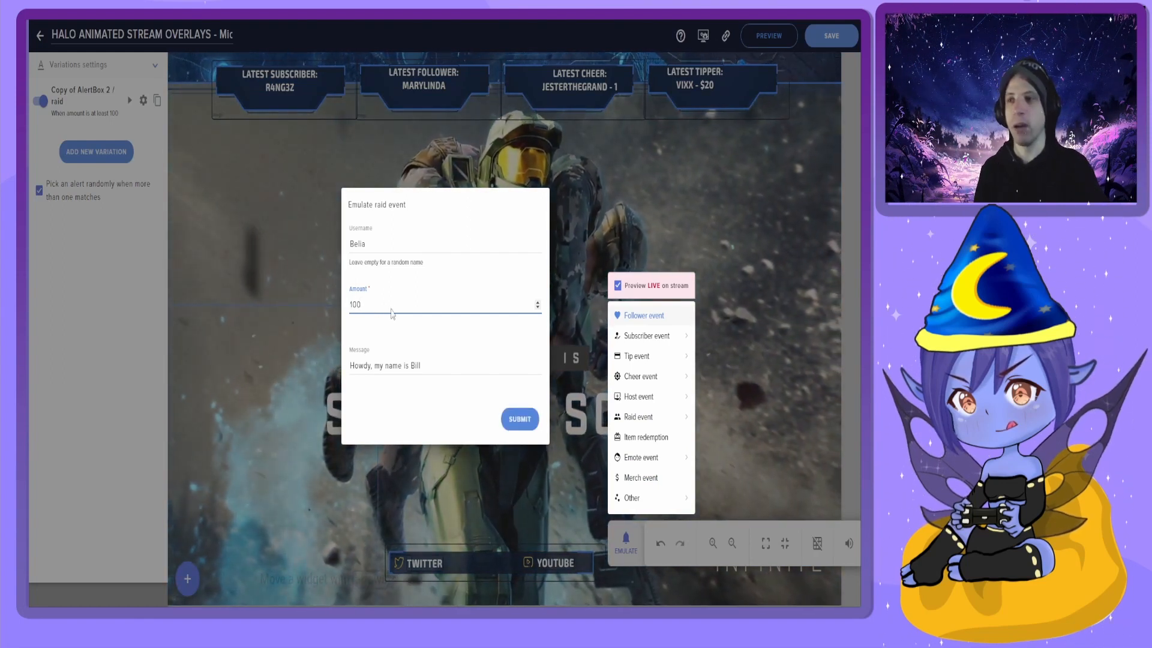
left_click(518, 420)
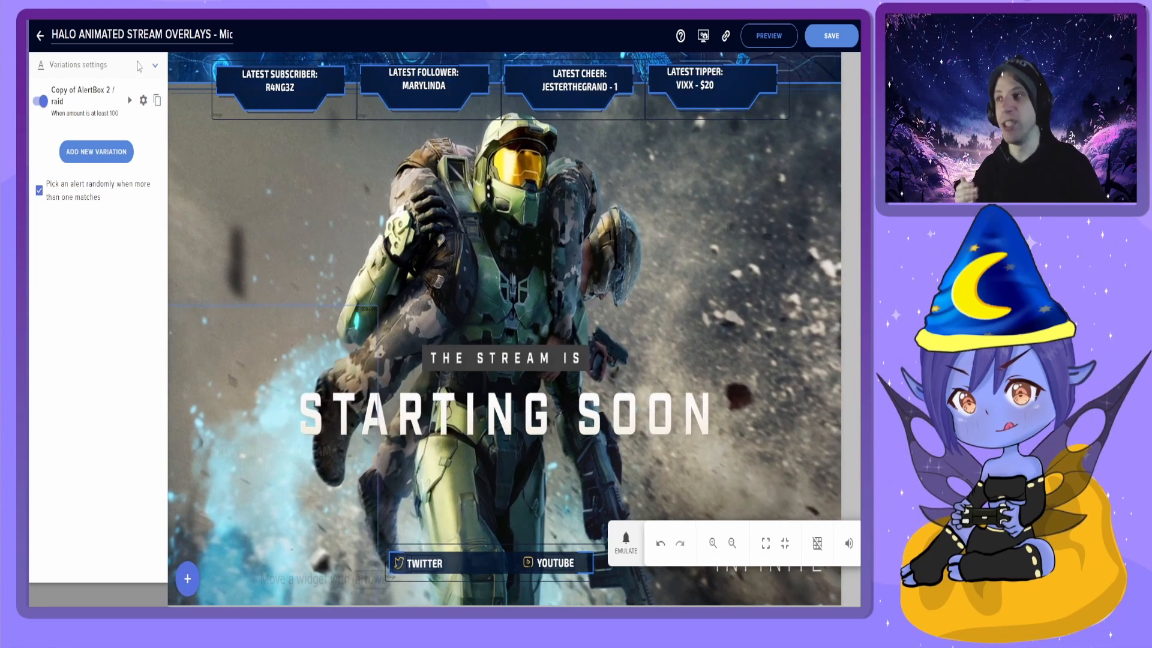
Start a new variation for the subscriber alert as a copy of AlertBox 2 / subscriber
left_click(155, 67)
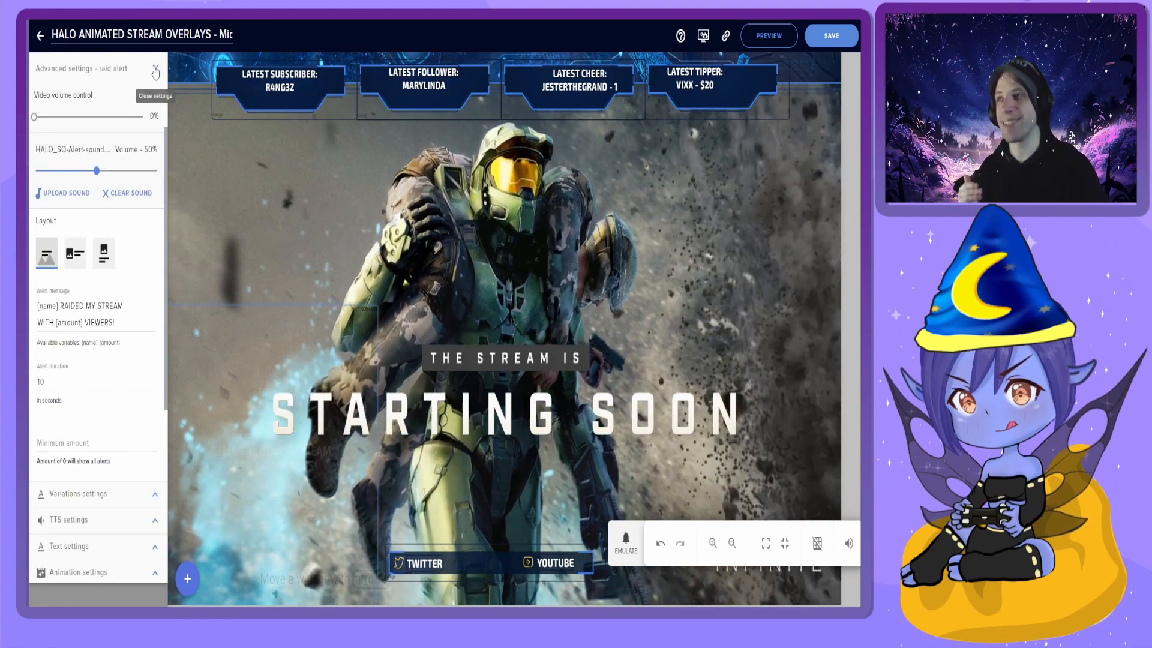
left_click(155, 69)
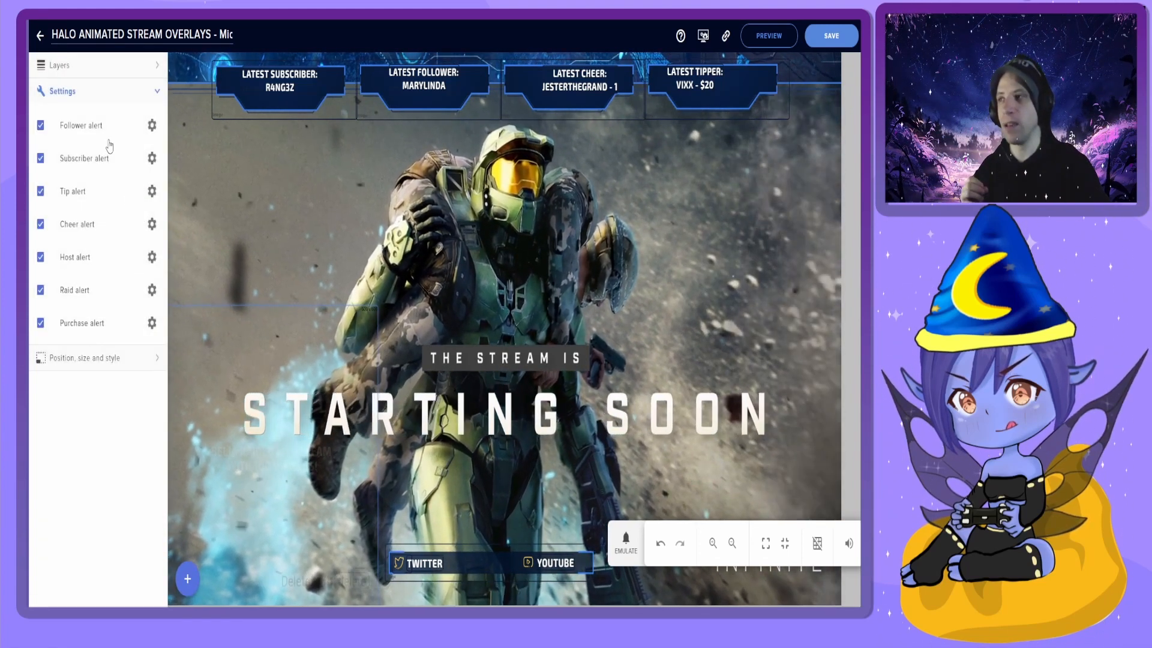
left_click(151, 158)
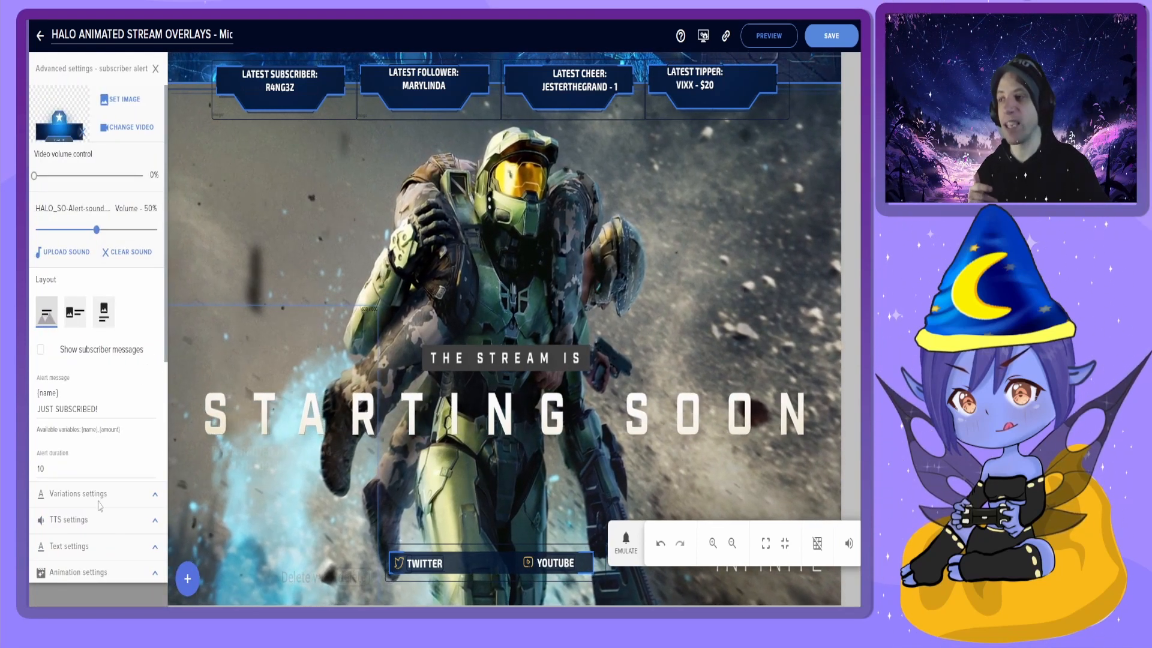
left_click(78, 493)
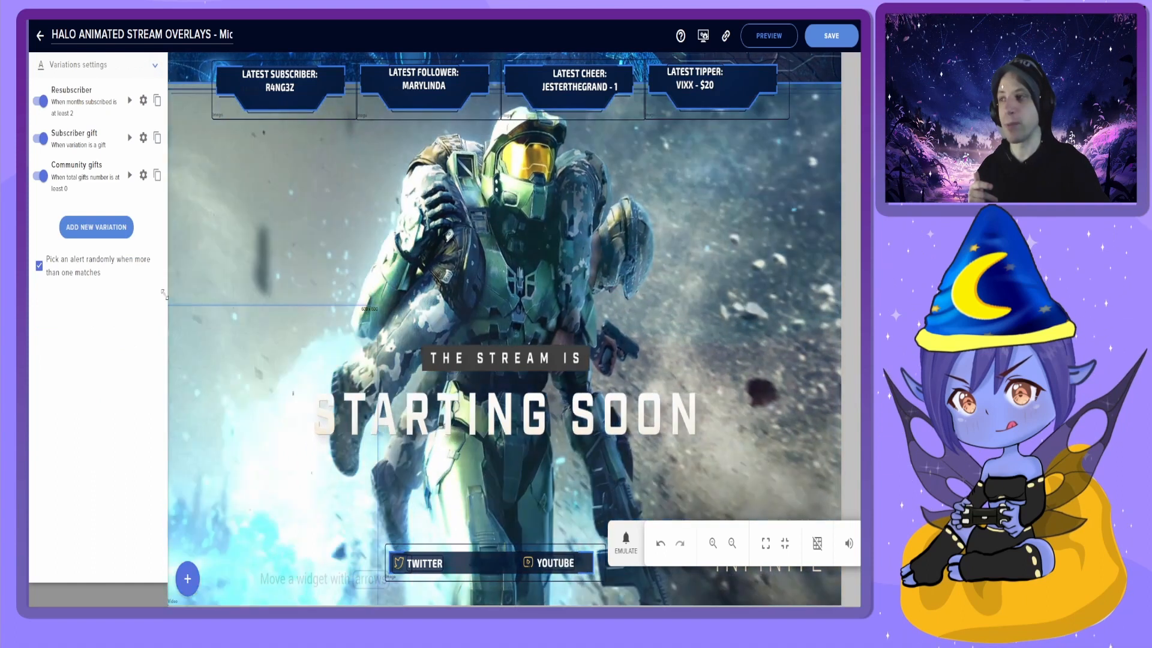
left_click(95, 230)
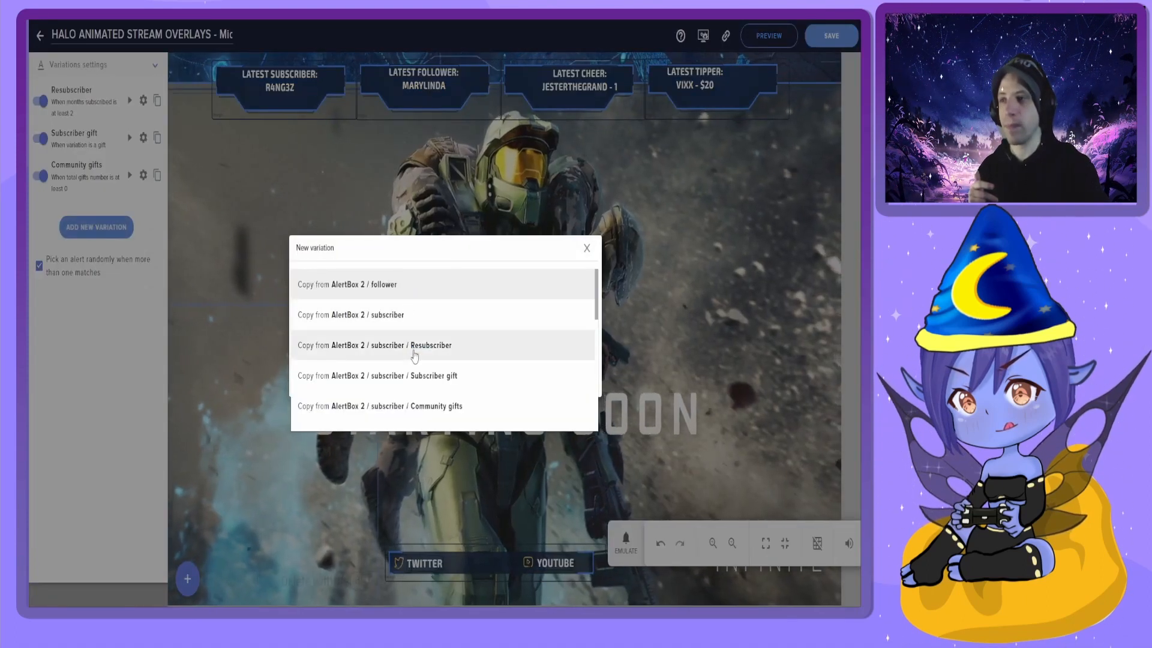
left_click(406, 328)
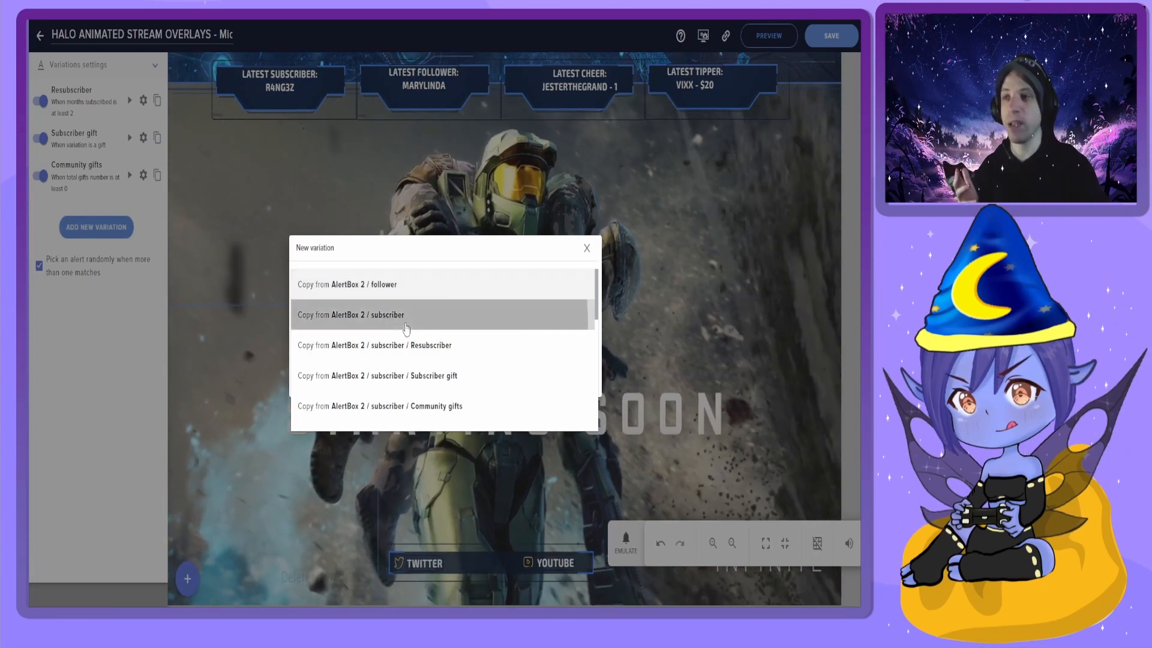
Make the variation depend on the subscription tier with the condition Exact, and choose the required tier
left_click(346, 157)
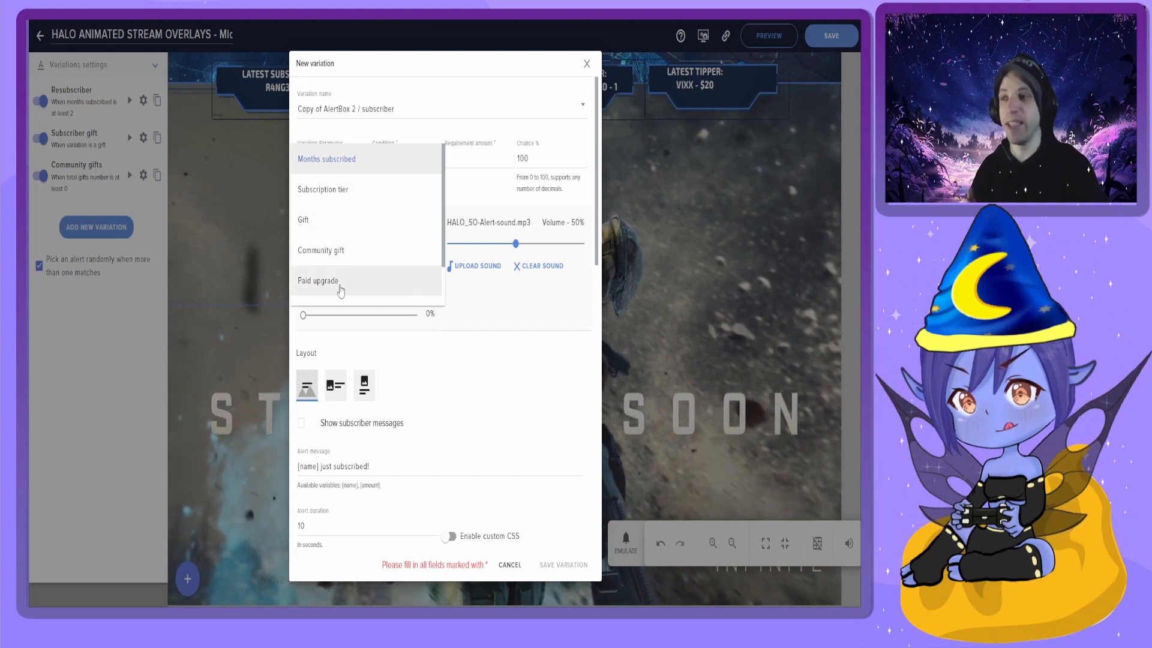
scroll(341, 287, "down", 1)
scroll(348, 275, "down", 1)
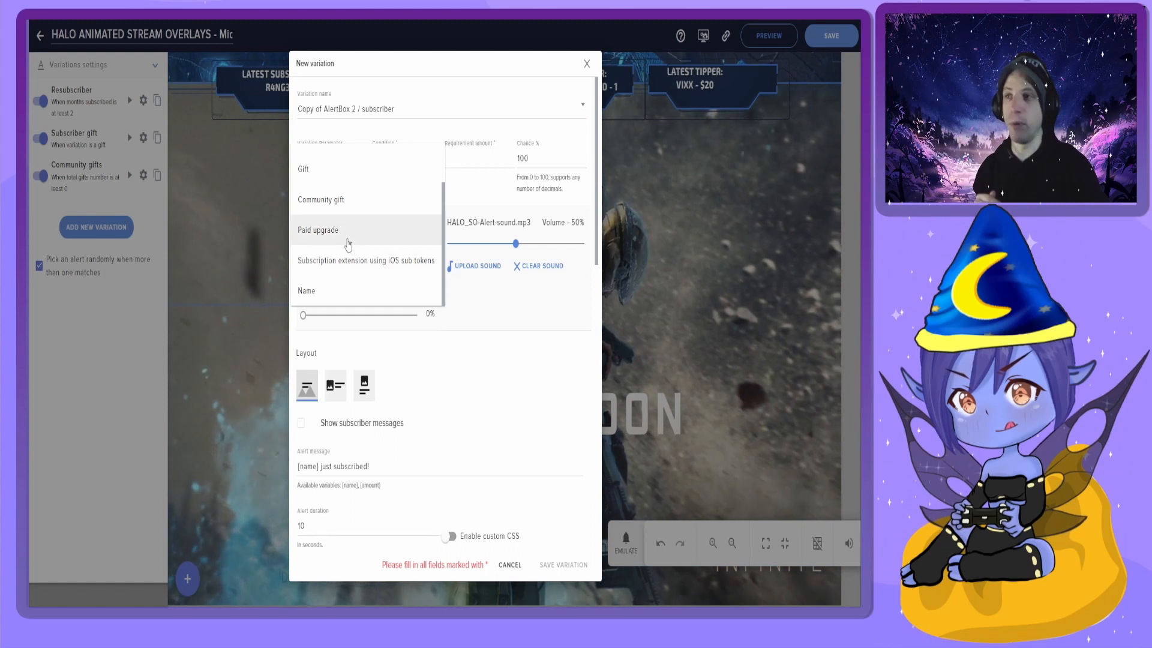
scroll(348, 244, "up", 2)
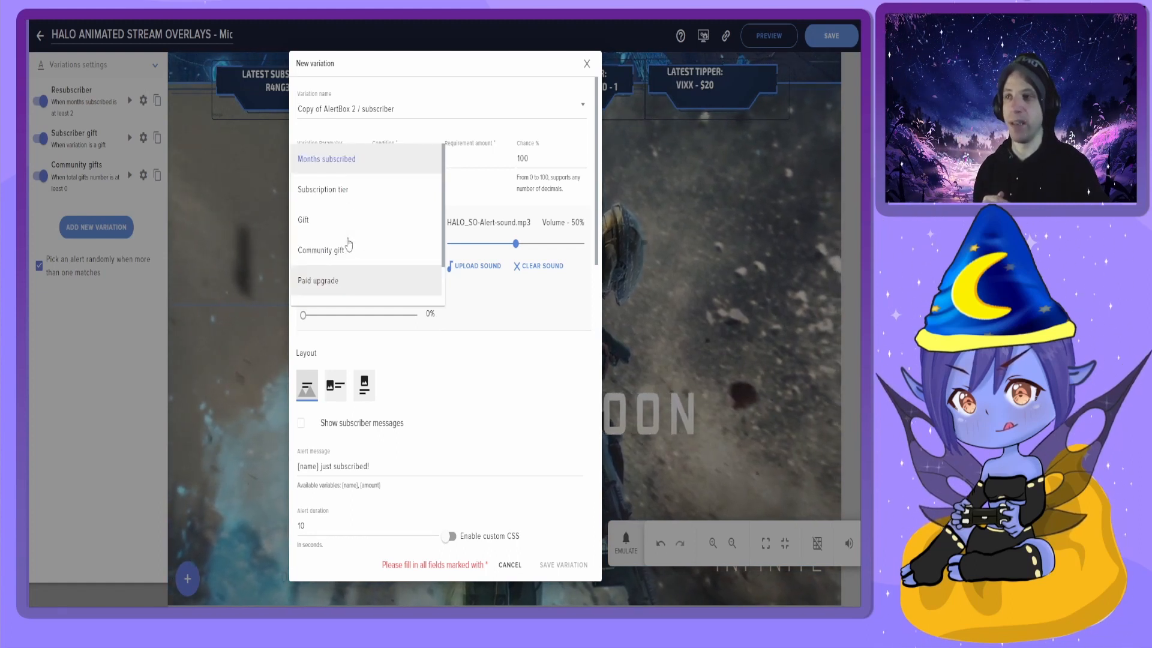
left_click(347, 191)
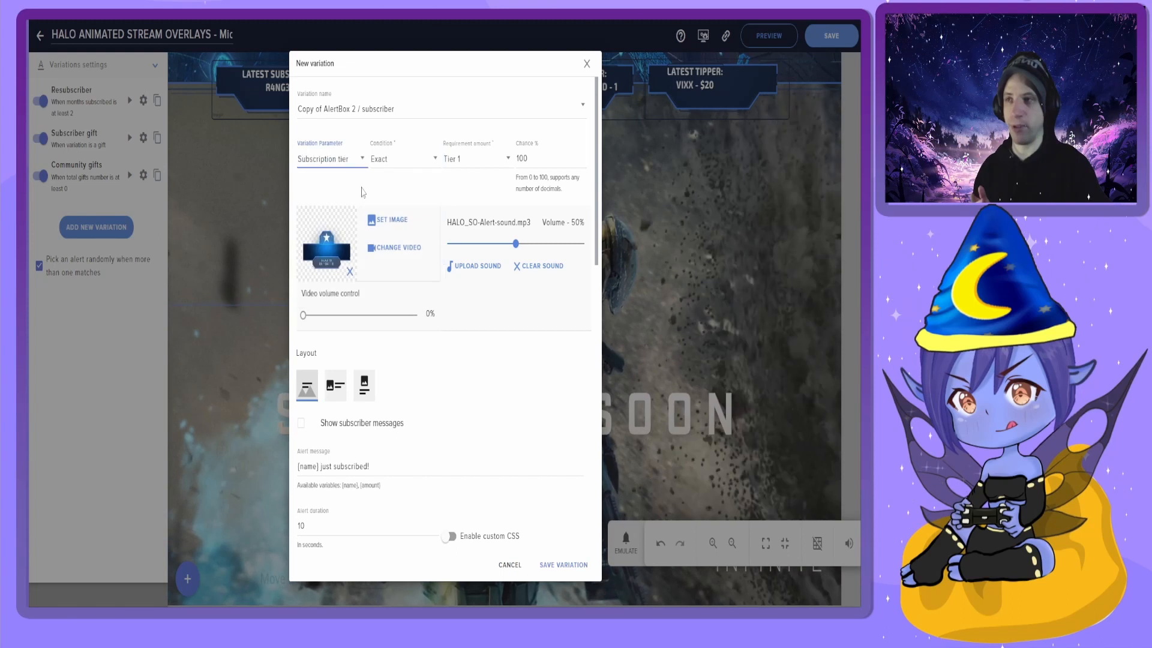
left_click(474, 159)
left_click(466, 192)
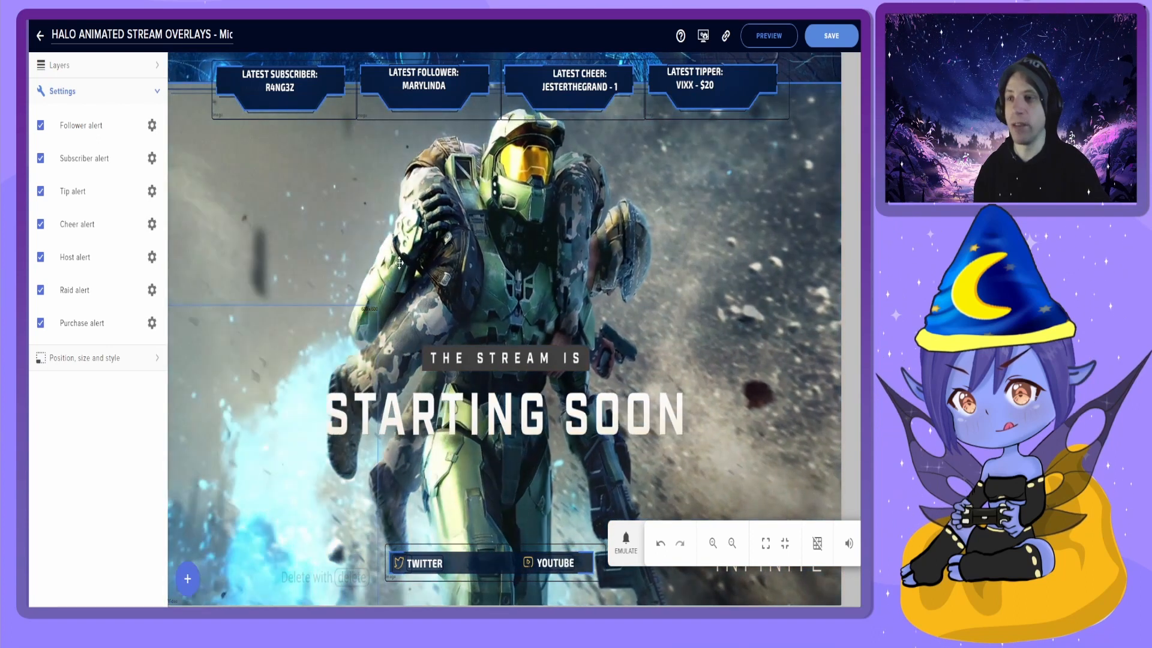
Show the overlay's launch options with its export link and open the quick start guide
left_click(451, 222)
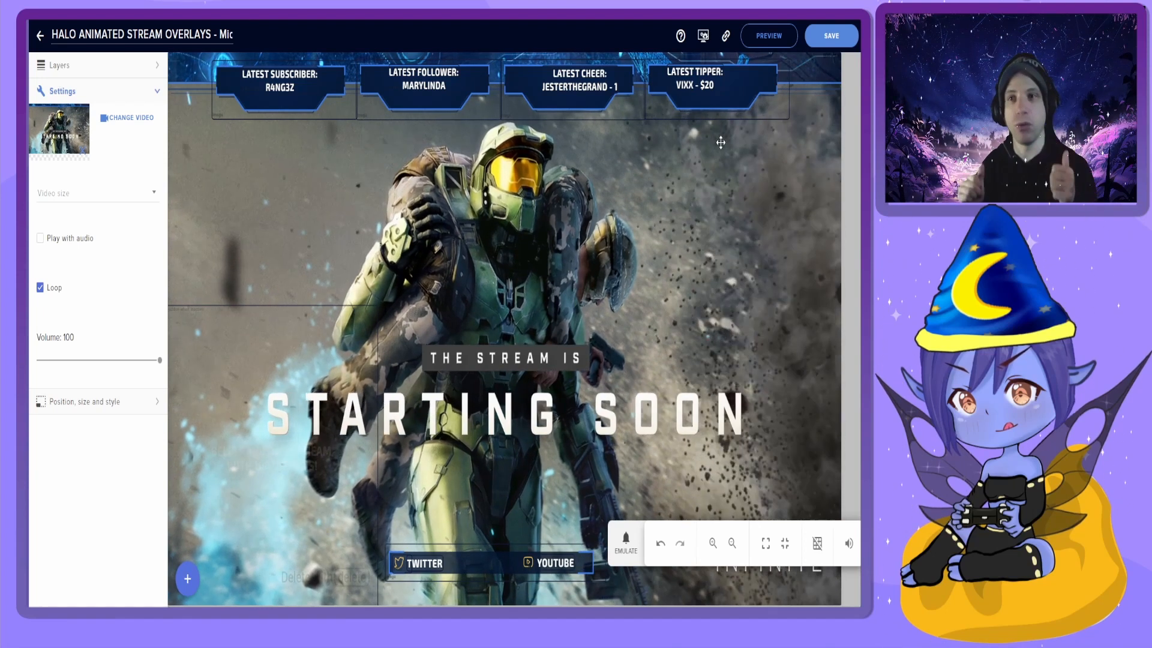
left_click(726, 41)
left_click(703, 37)
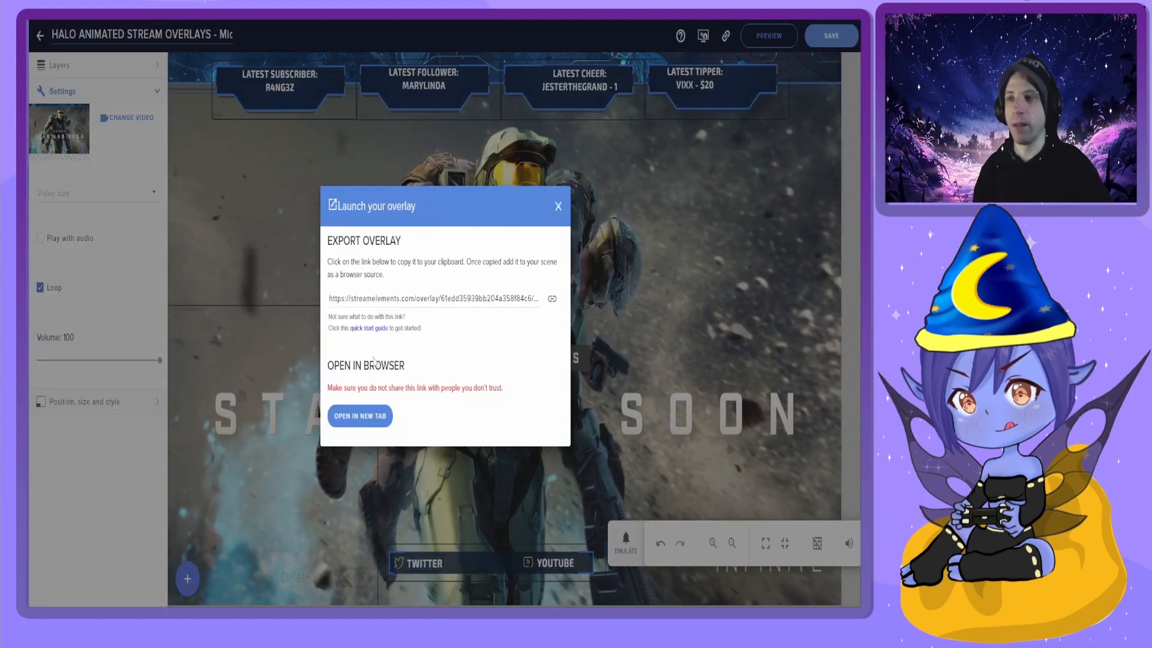
left_click(372, 328)
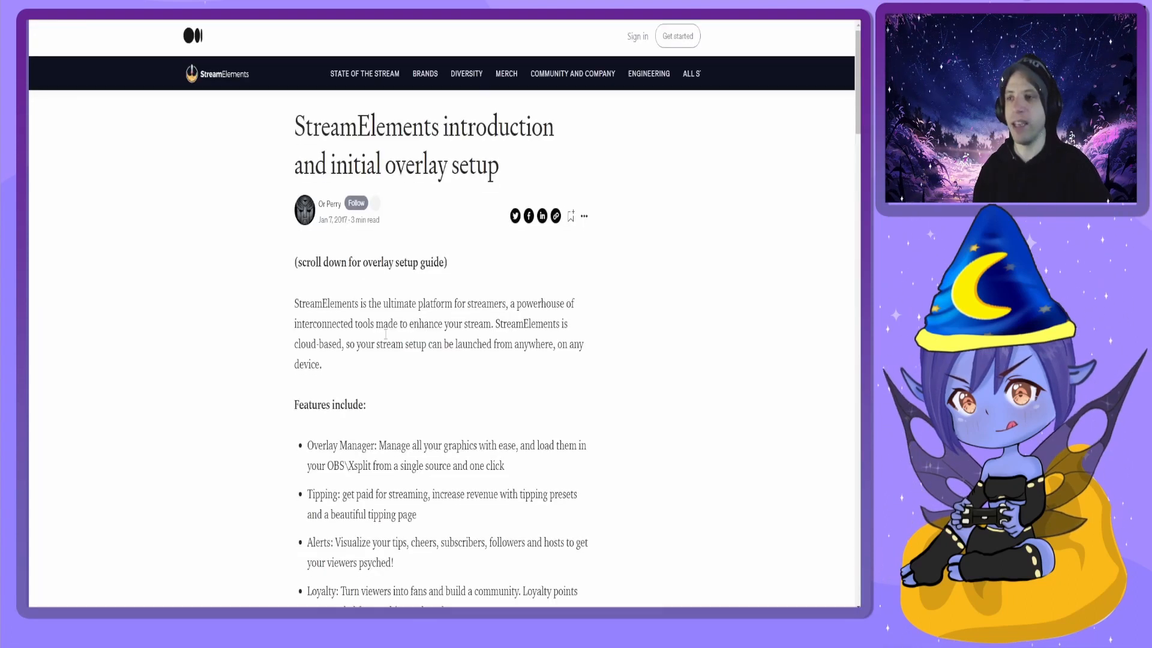
Read the OBS section of the overlay setup guide, down to the instruction on URL, width and height
scroll(385, 340, "down", 10)
scroll(385, 339, "down", 8)
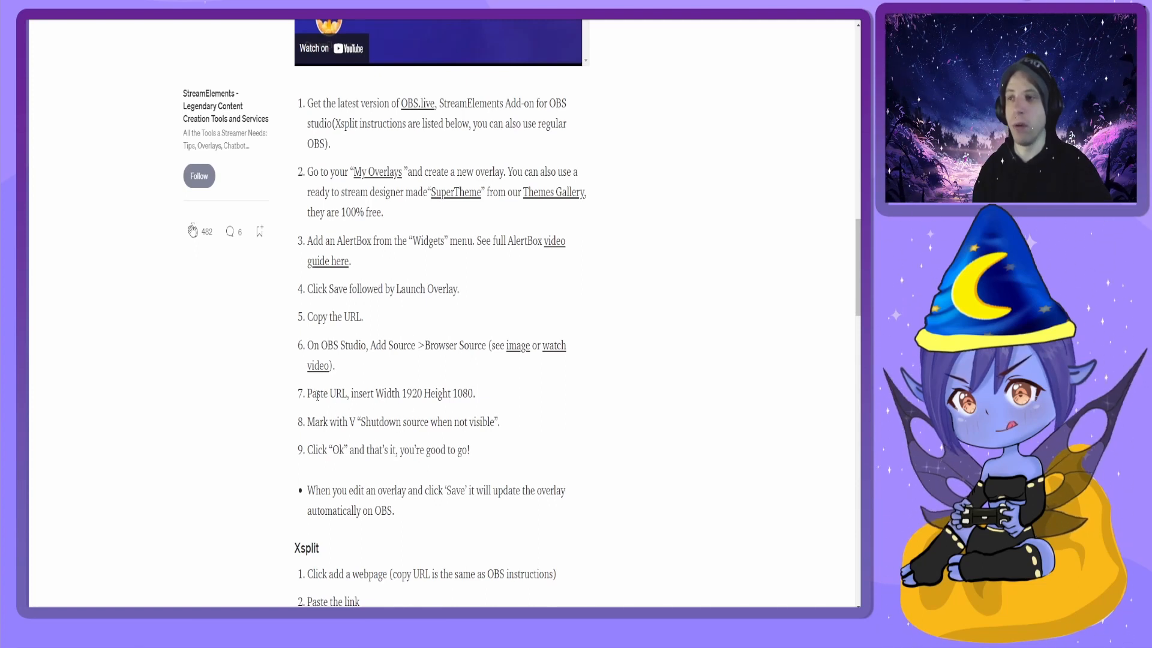
left_click_drag(308, 394, 476, 393)
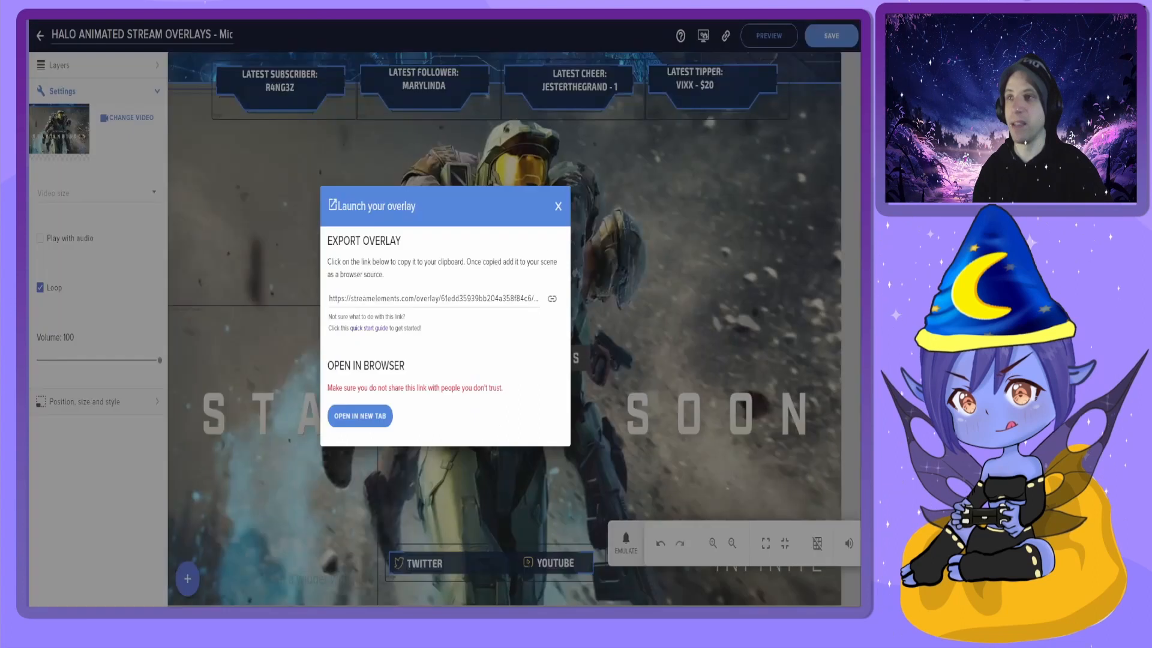
Close the overlay's launch options and copy the overlay URL to the clipboard
left_click(725, 102)
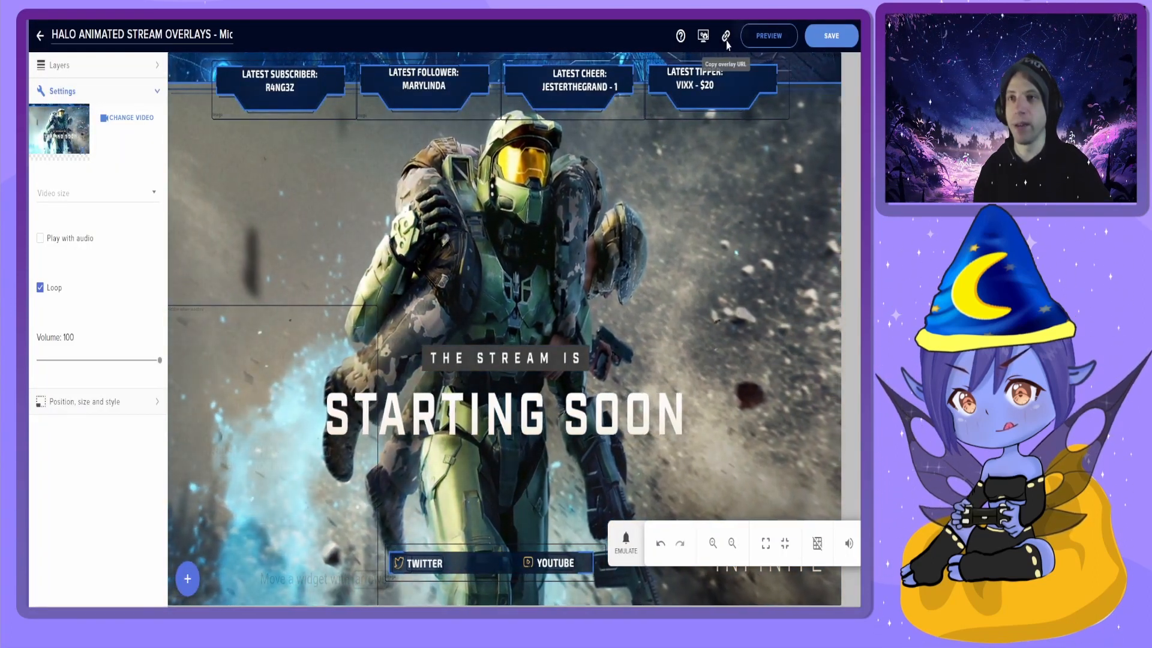
left_click(727, 43)
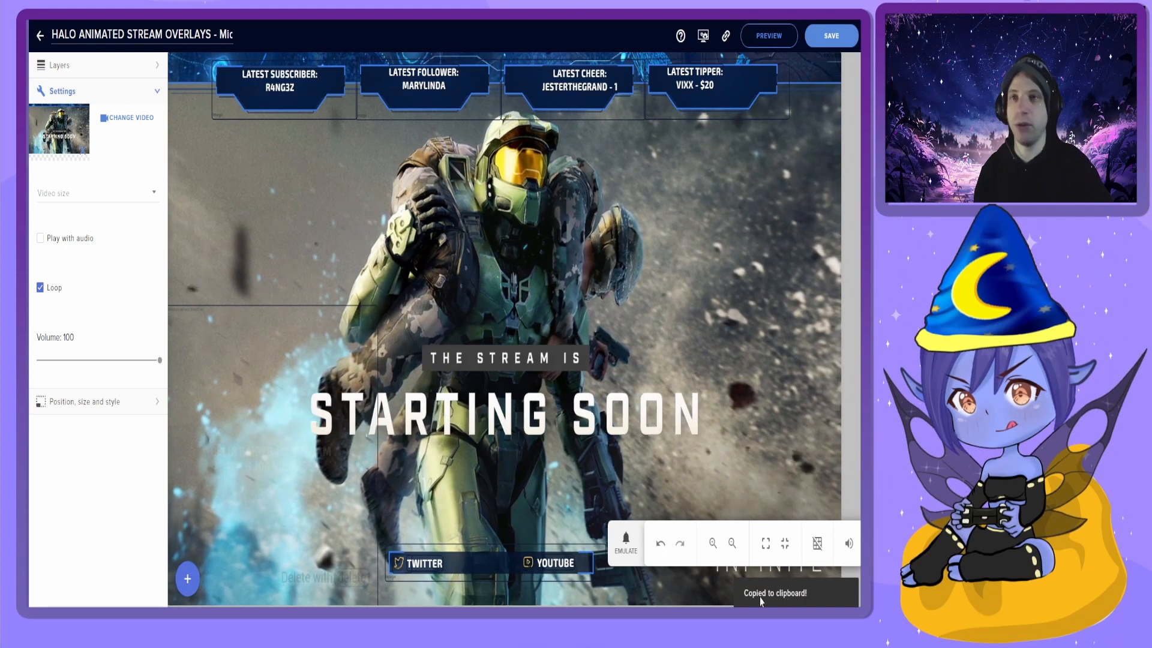
Return to the setup guide and examine the browser source's URL, width and height settings
key("ctrl+Tab")
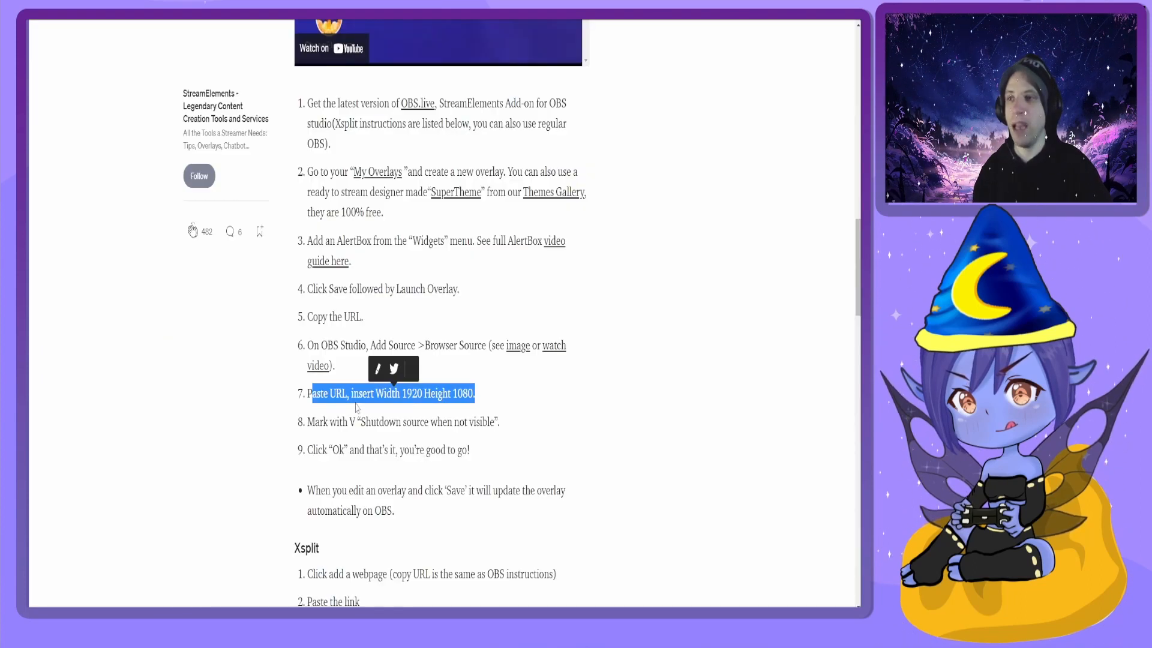
left_click(329, 398)
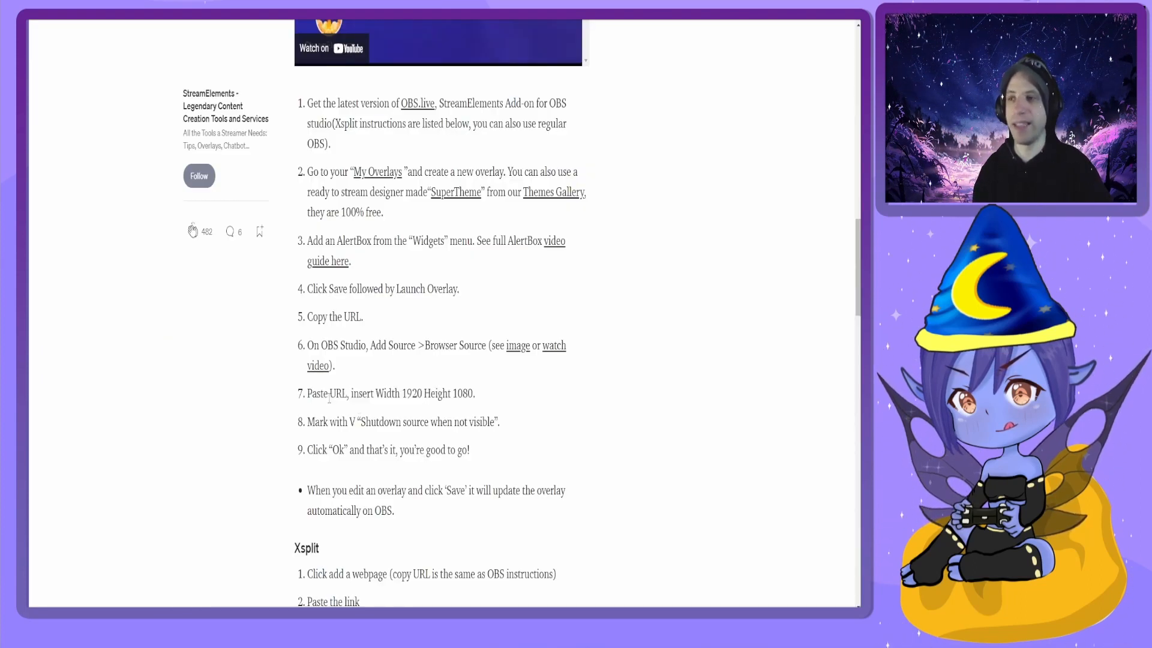
double_click(378, 395)
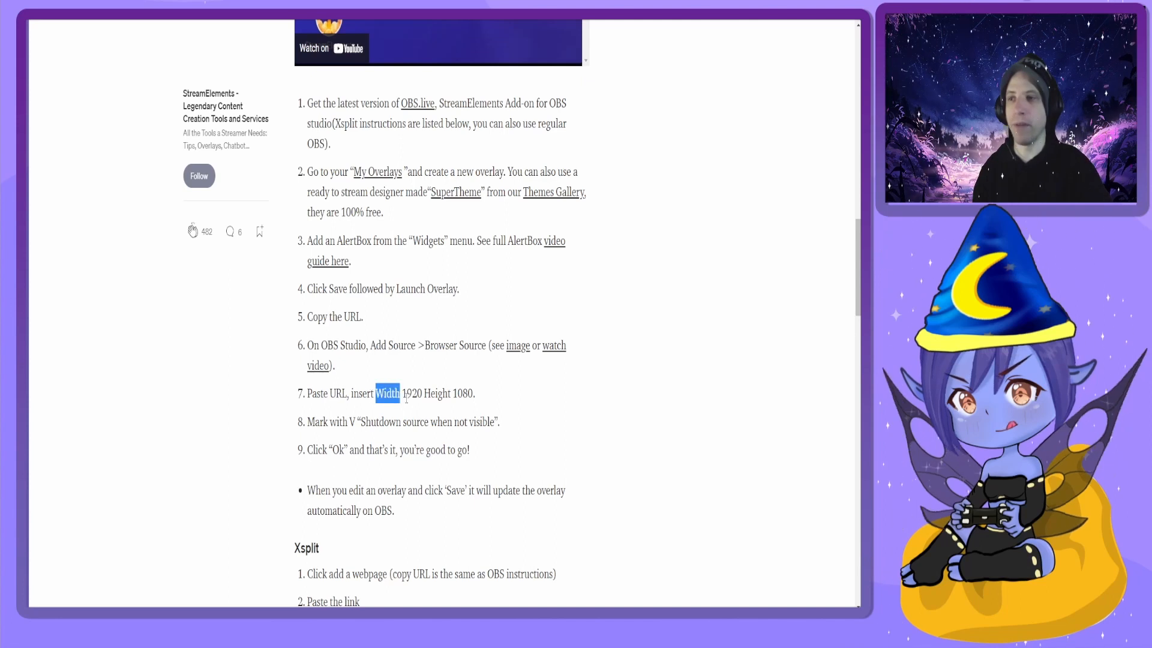
left_click_drag(435, 396, 481, 406)
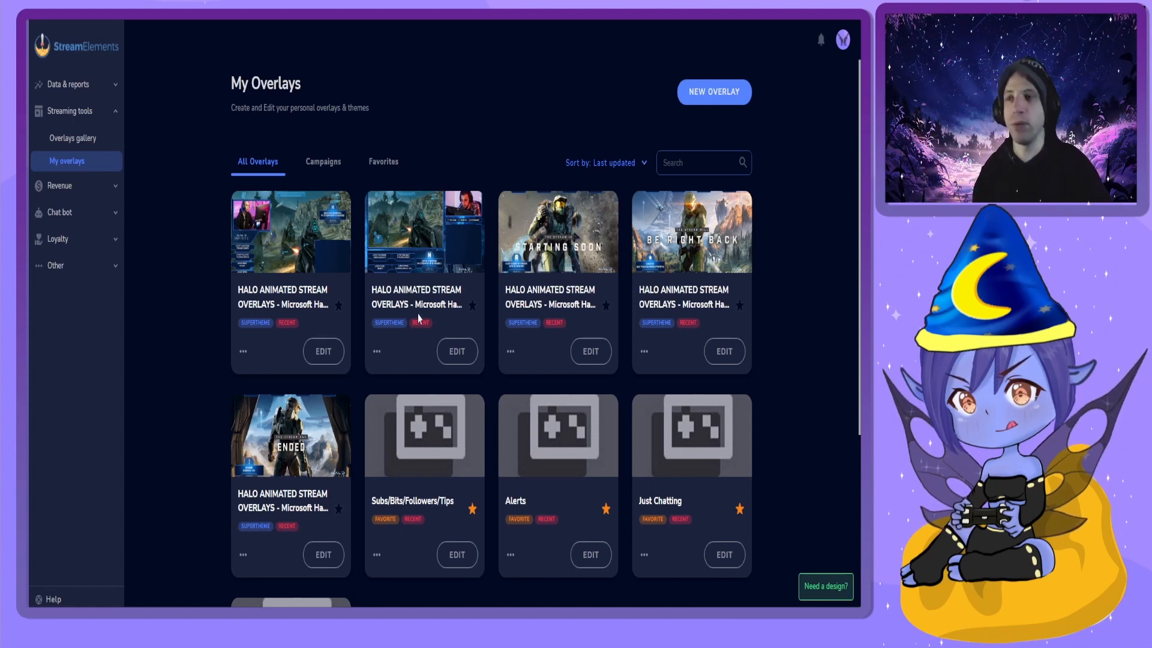
Open the Halo gameplay overlay with the webcam and chat frames for editing, and move its AlertBox slightly up
left_click(457, 351)
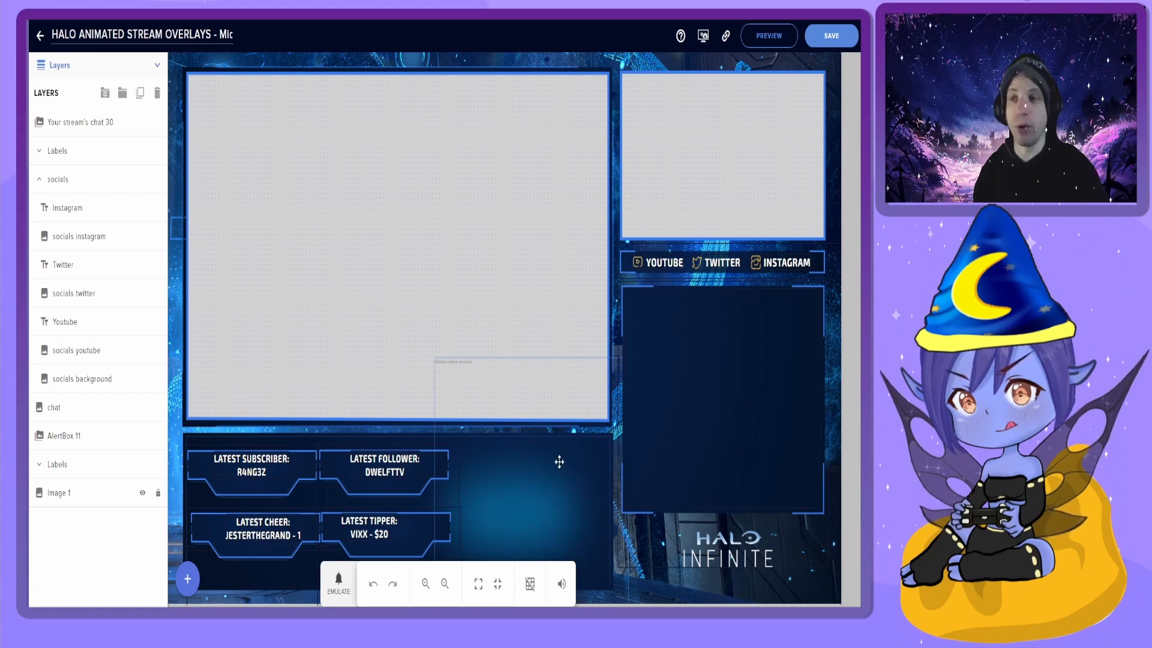
mouse_move(486, 373)
left_mouse_down()
mouse_move(450, 210)
mouse_move(485, 365)
left_mouse_up()
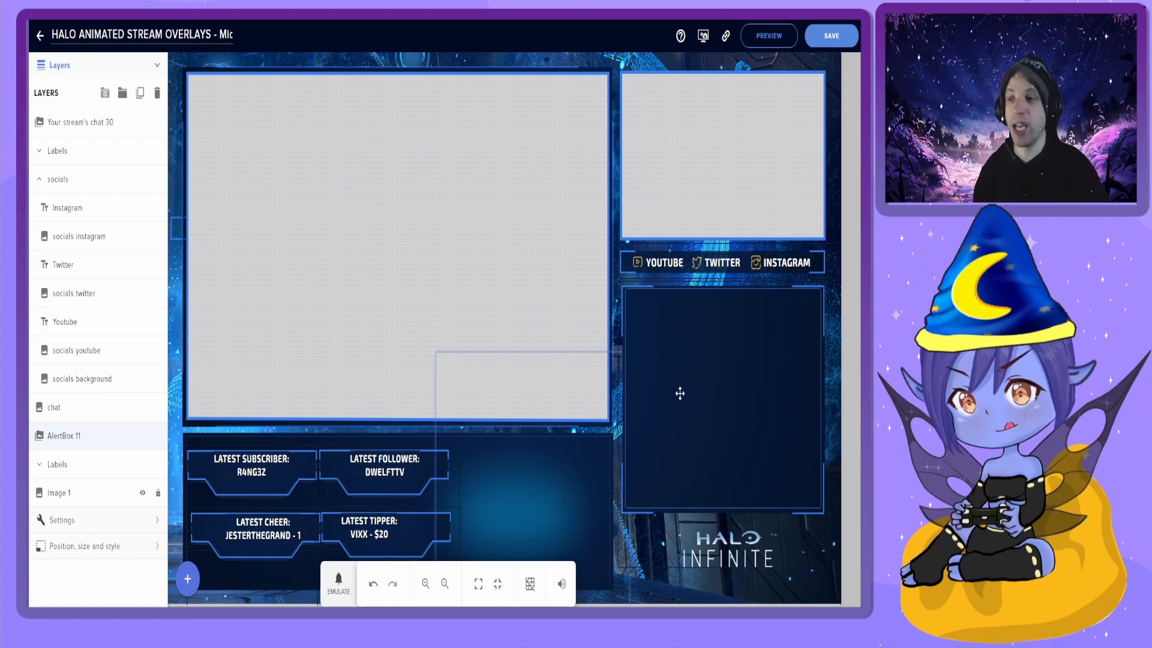
Add a Your stream's chat widget, fit it into the empty chat frame and set its theme to Dark chat
left_click(187, 579)
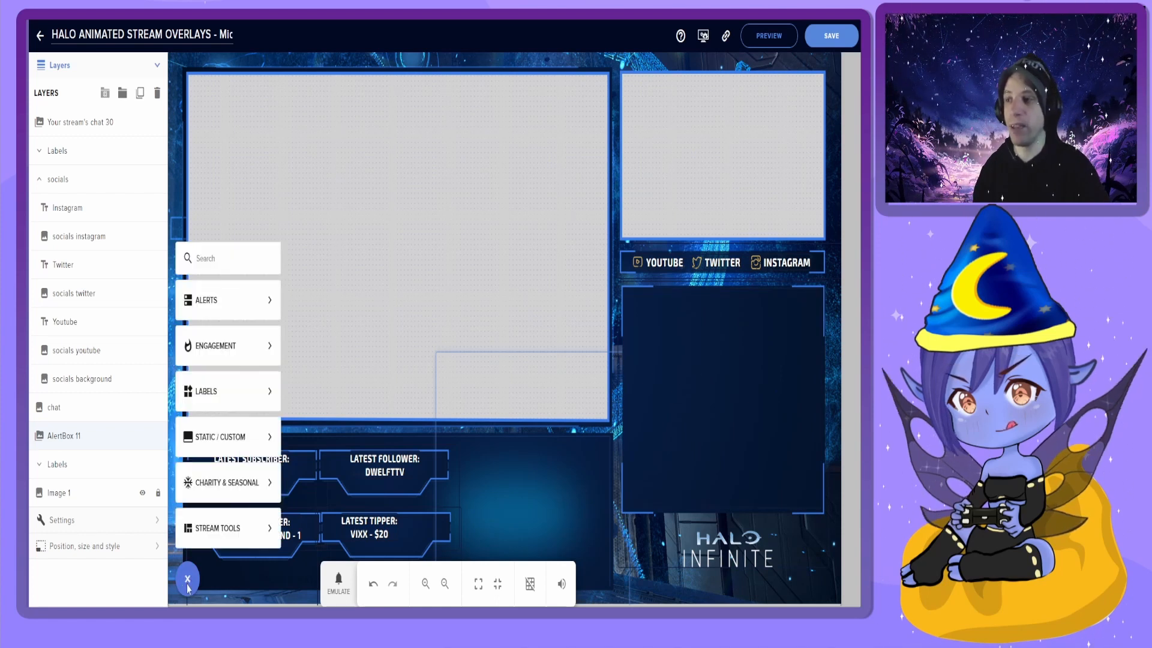
mouse_move(223, 540)
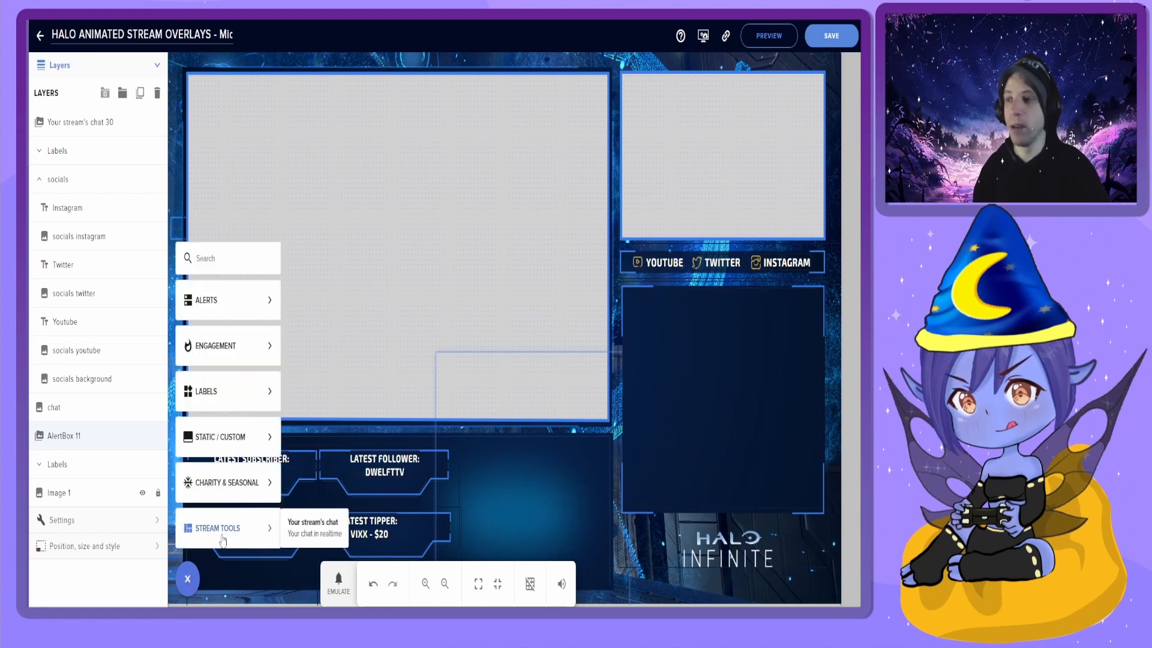
left_click(324, 534)
left_click_drag(203, 149, 816, 379)
left_click(712, 375)
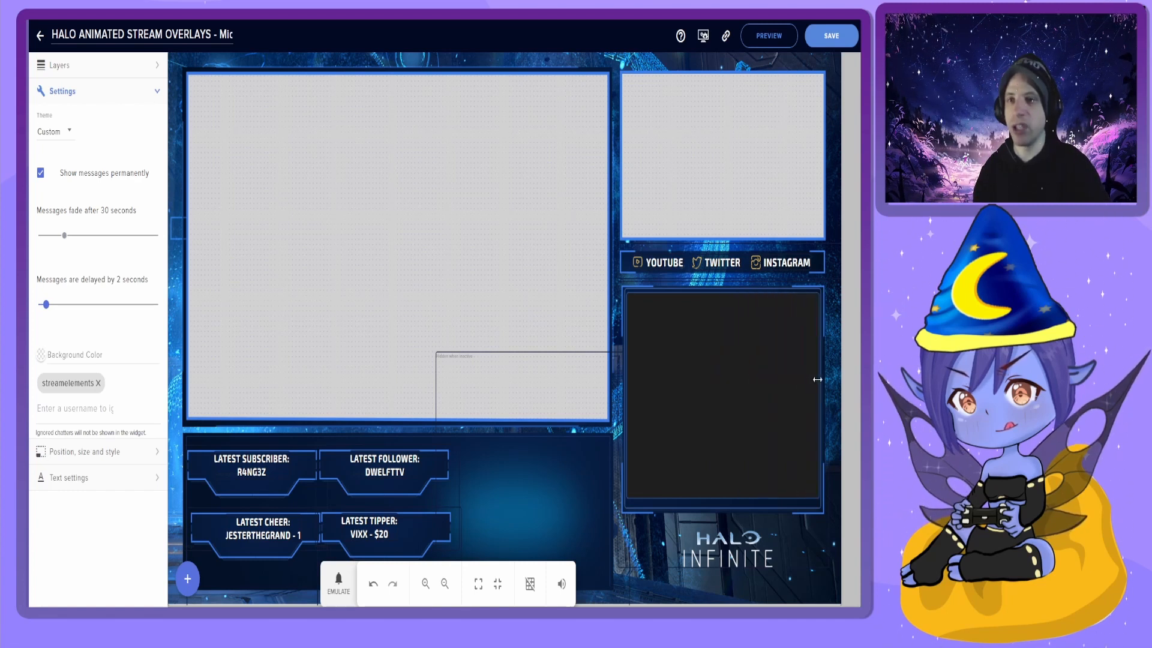
left_click(803, 390)
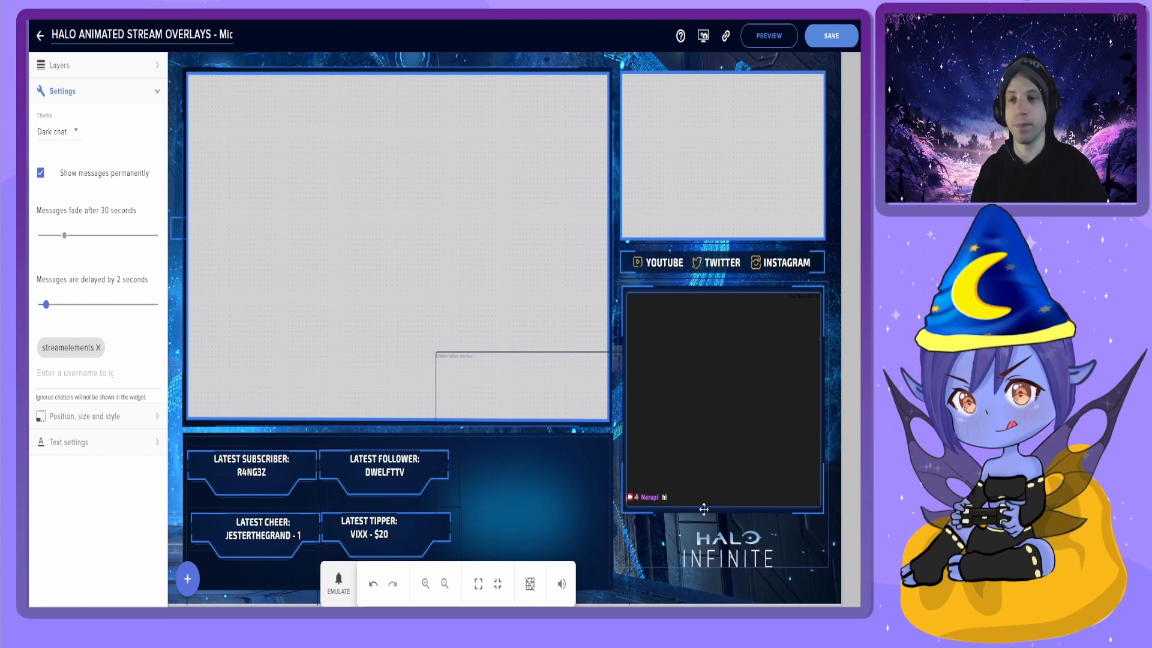
Try the added chat widget at a reduced height inside the gameplay area and delete it
left_click_drag(703, 506, 702, 362)
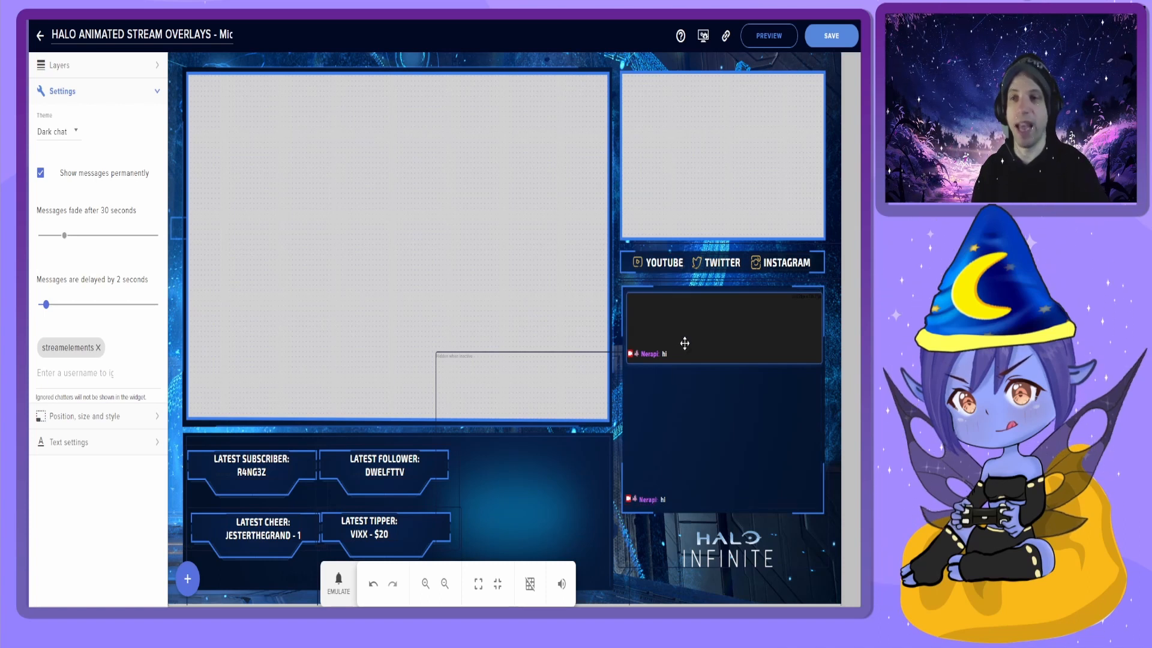
left_click_drag(684, 343, 438, 250)
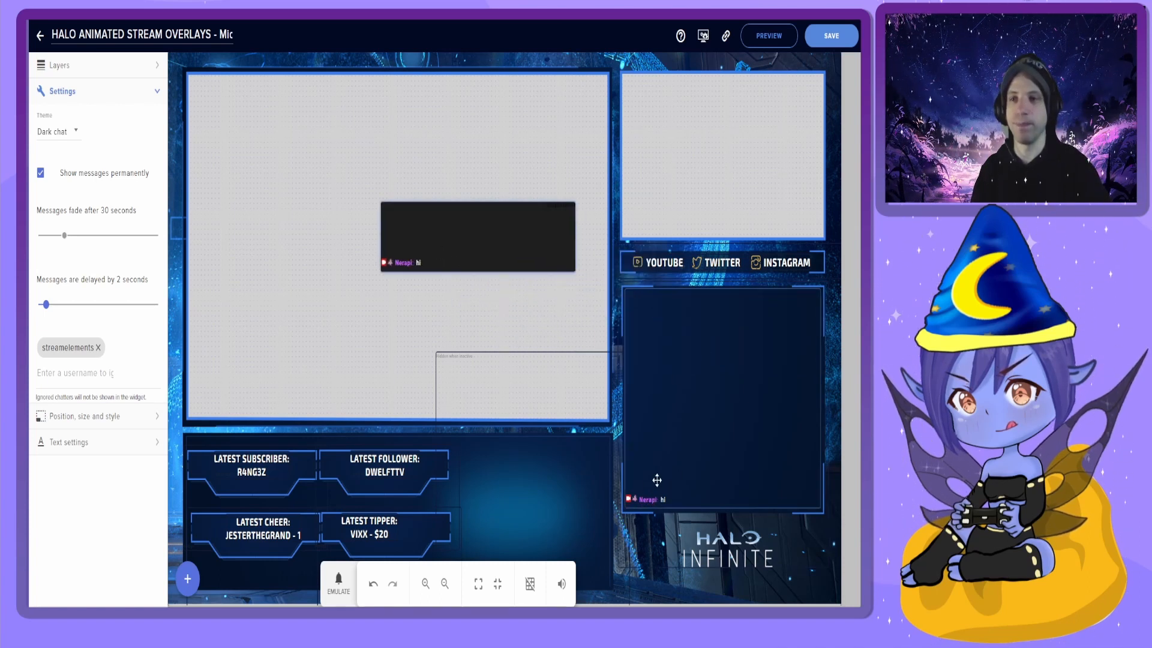
left_click_drag(505, 237, 504, 237)
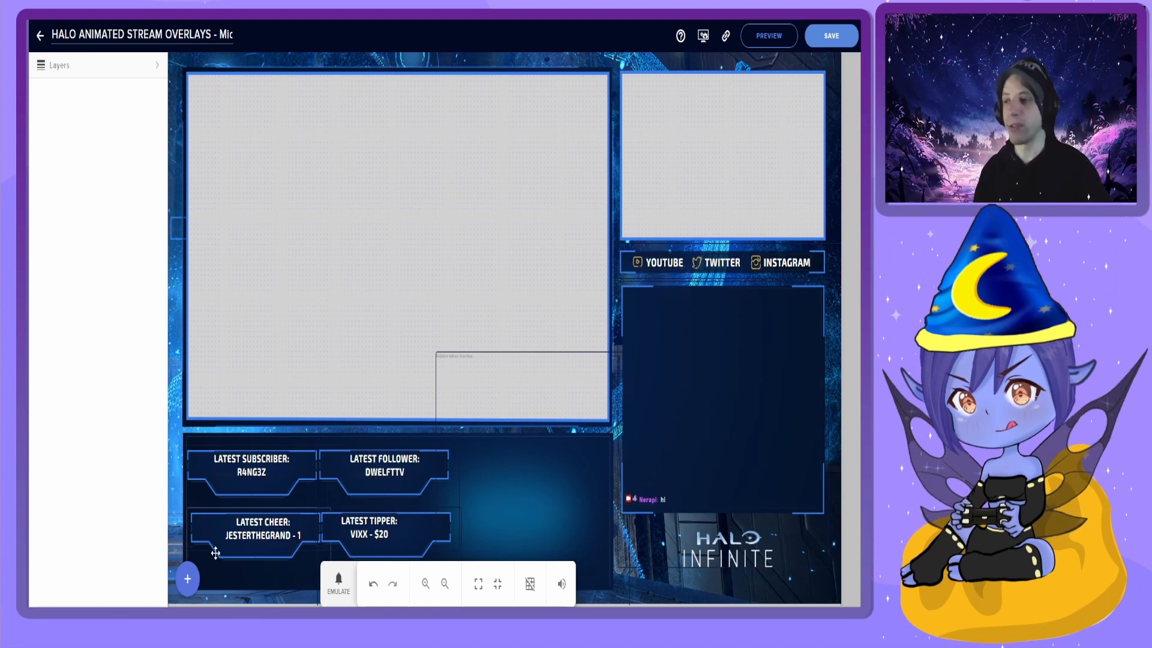
Look through the widgets offered in the Alerts, Engagement and Labels categories
left_click(187, 580)
mouse_move(220, 305)
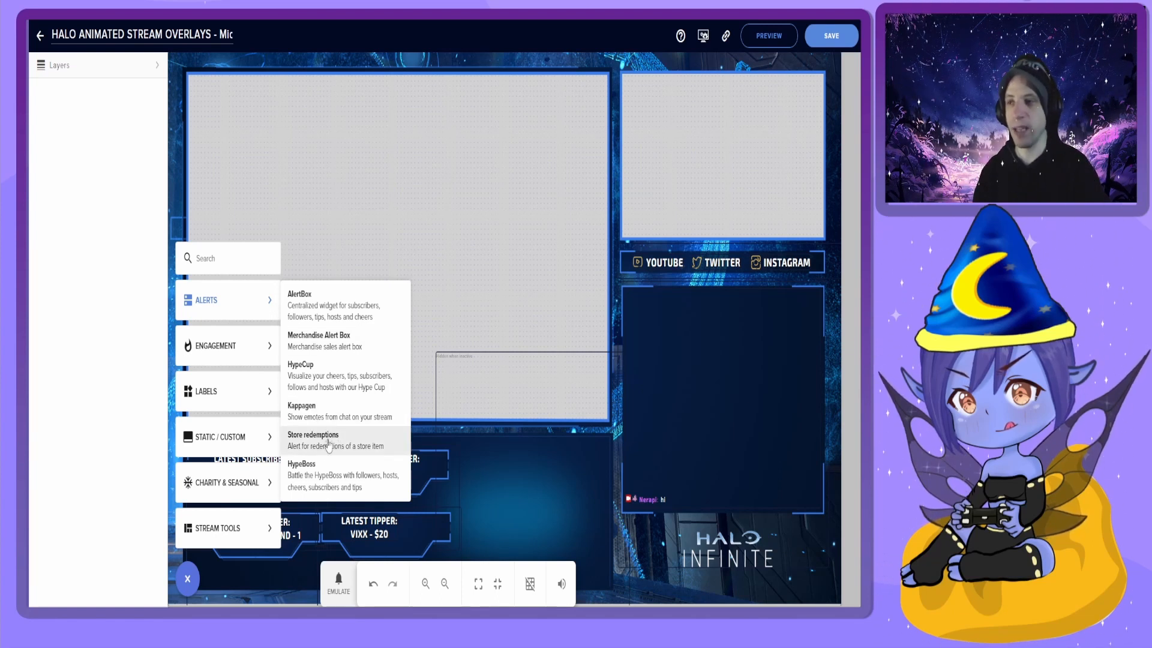
mouse_move(237, 354)
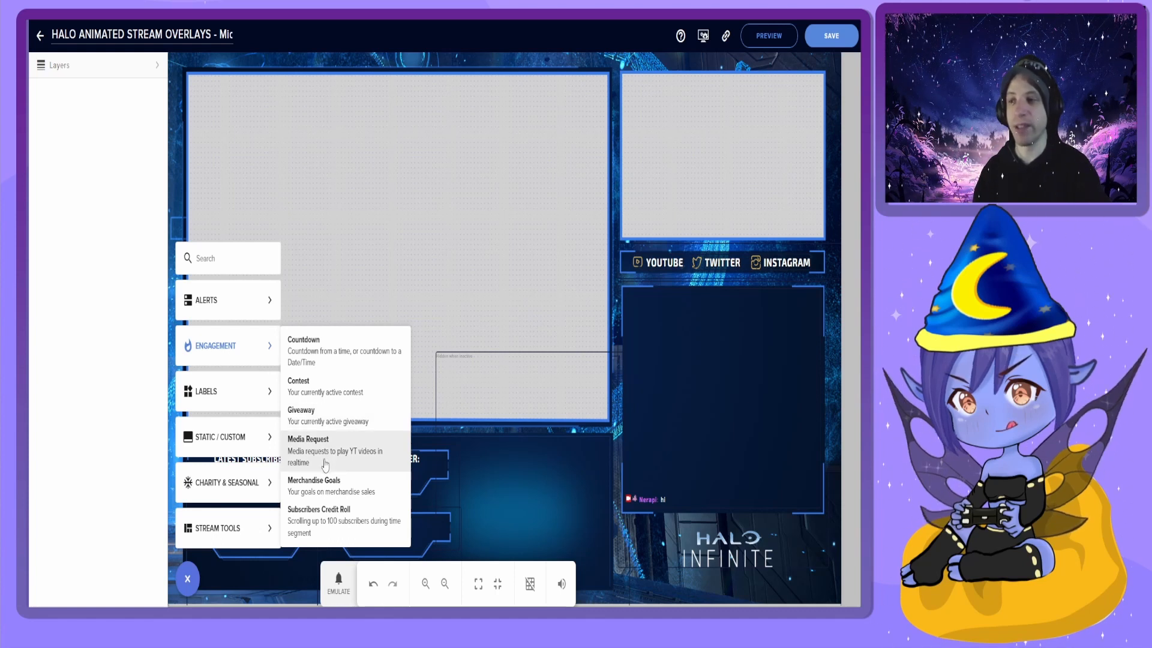
mouse_move(238, 408)
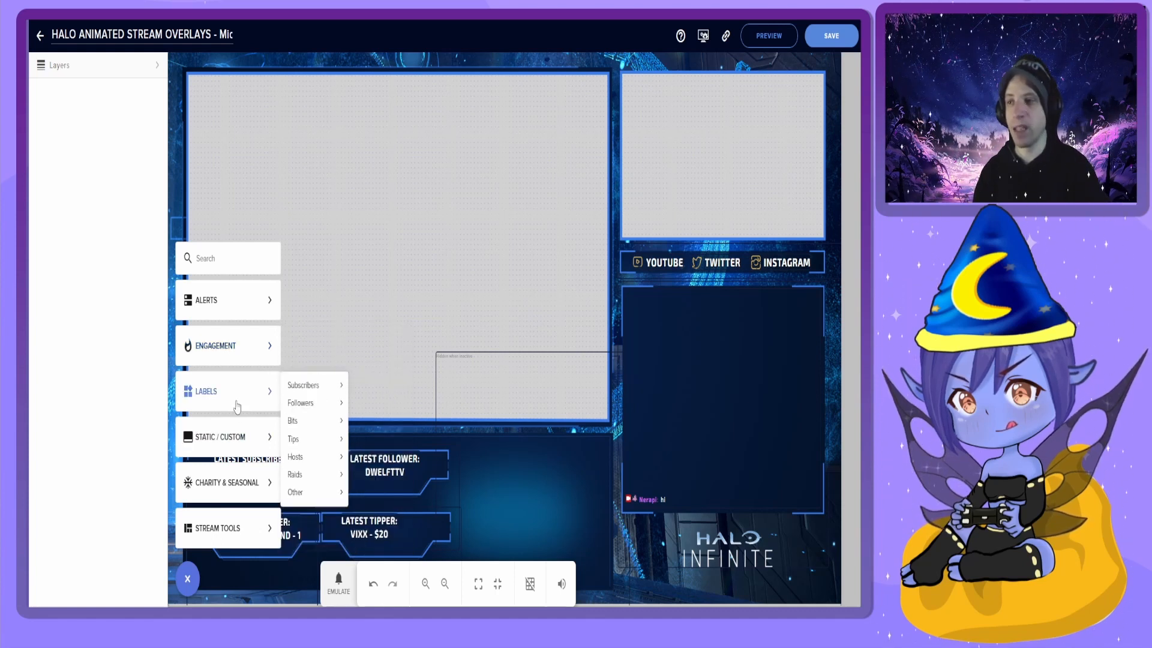
left_click(271, 394)
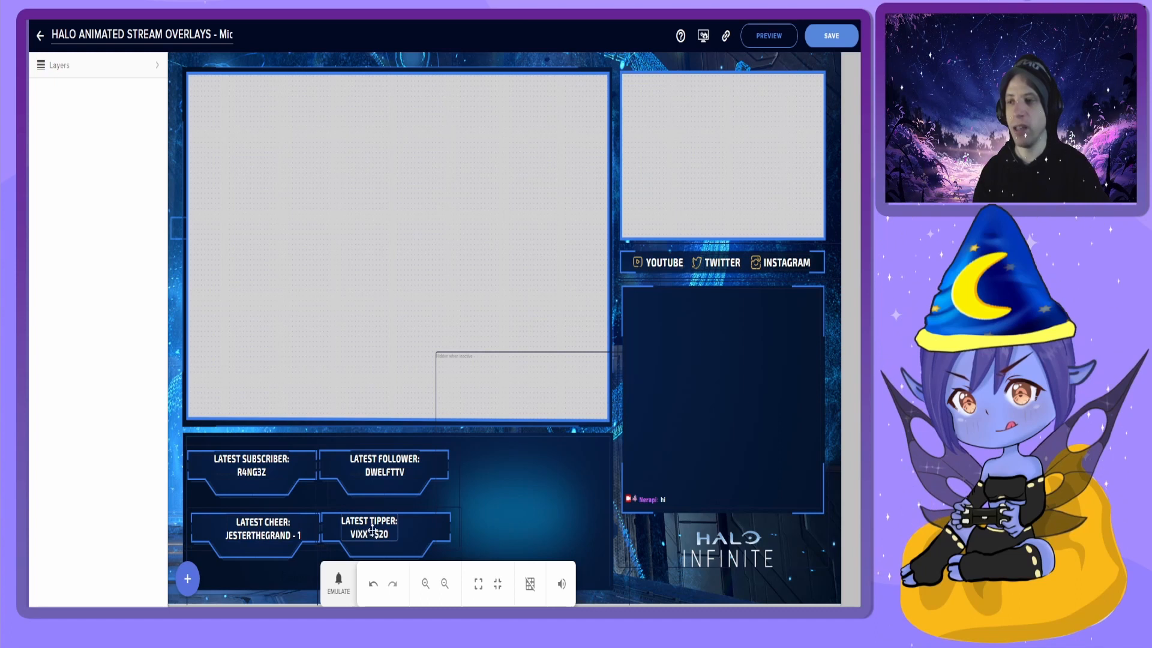
Move the group of latest subscriber, follower, cheer and tipper labels slightly down and to the right
left_click(388, 413)
left_click_drag(388, 413, 378, 474)
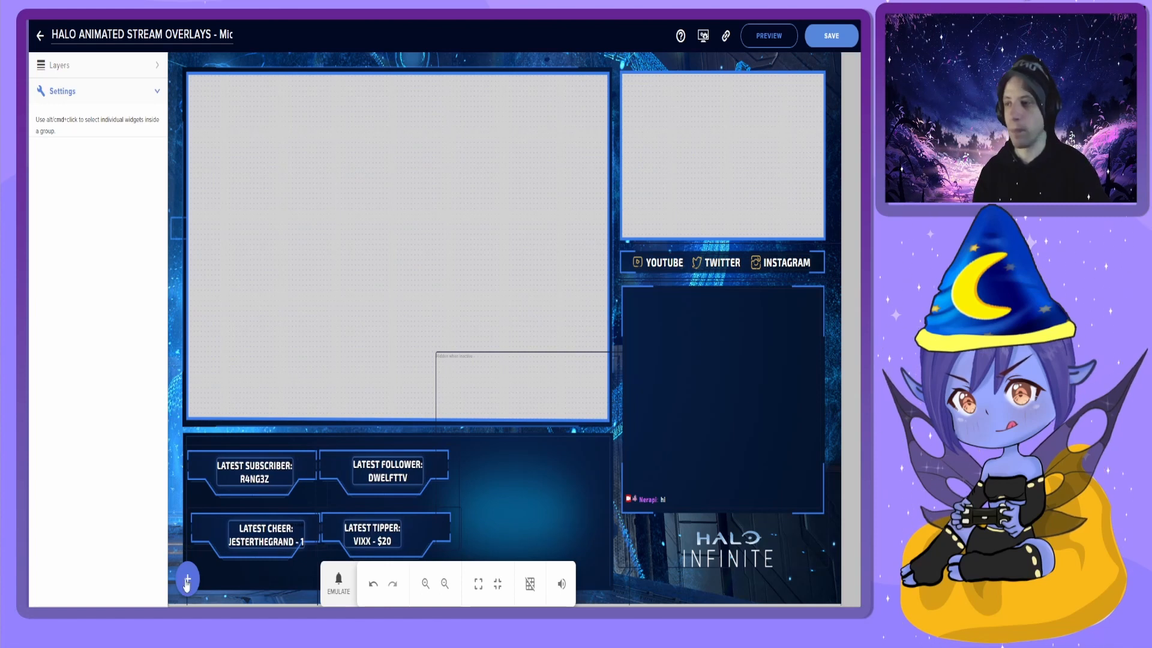
Add an Asset rotator/slideshow widget to the overlay and fill it with the images BANNER.jpg and logo.jpg
left_click(187, 579)
mouse_move(221, 442)
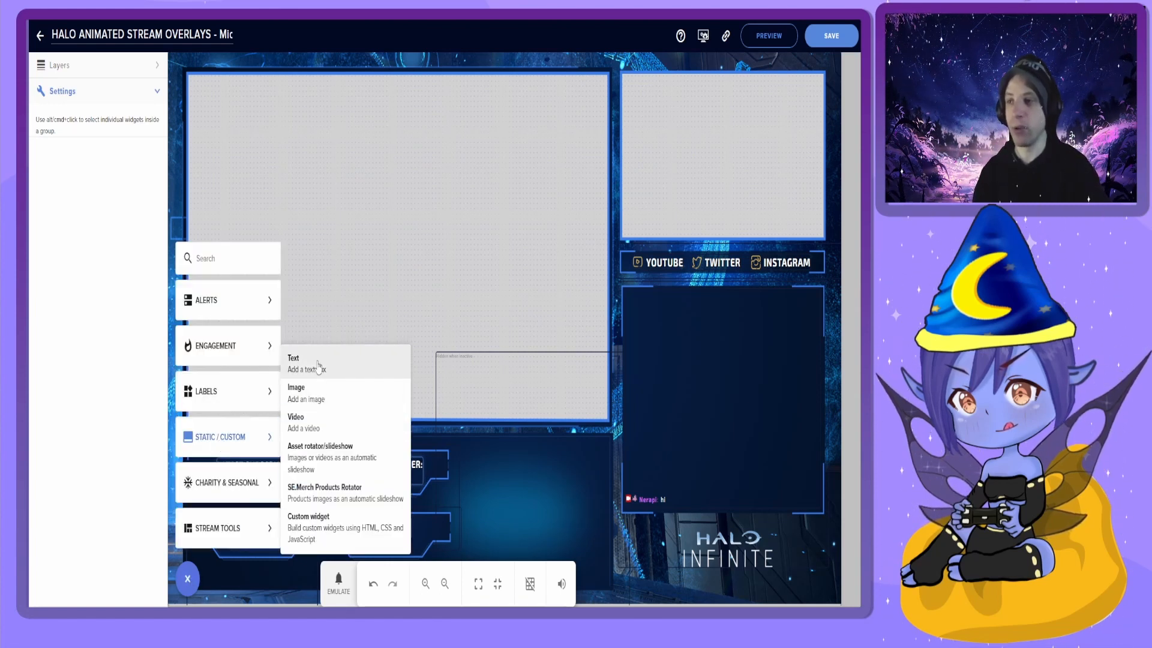
left_click(341, 463)
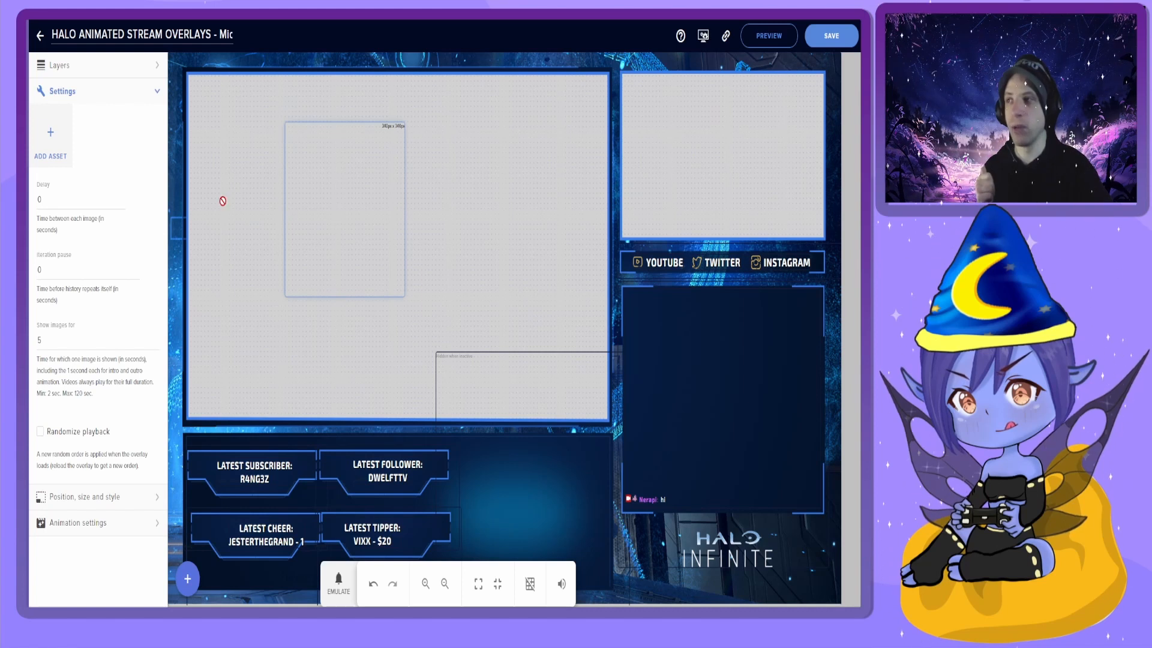
left_click(69, 155)
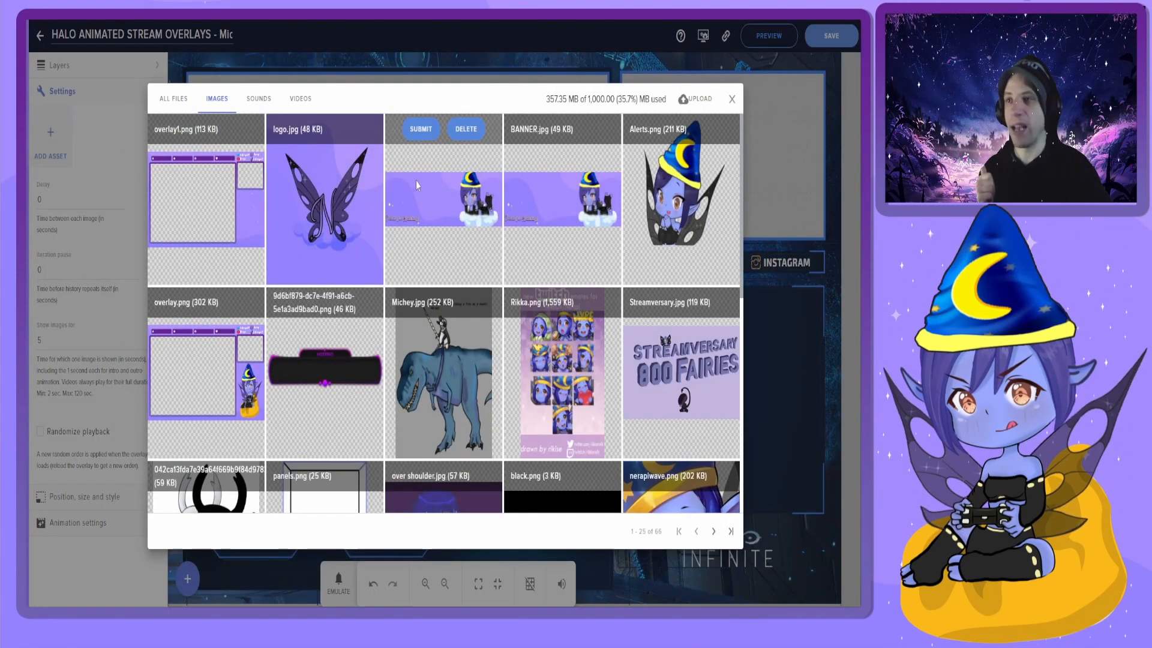
left_click(420, 128)
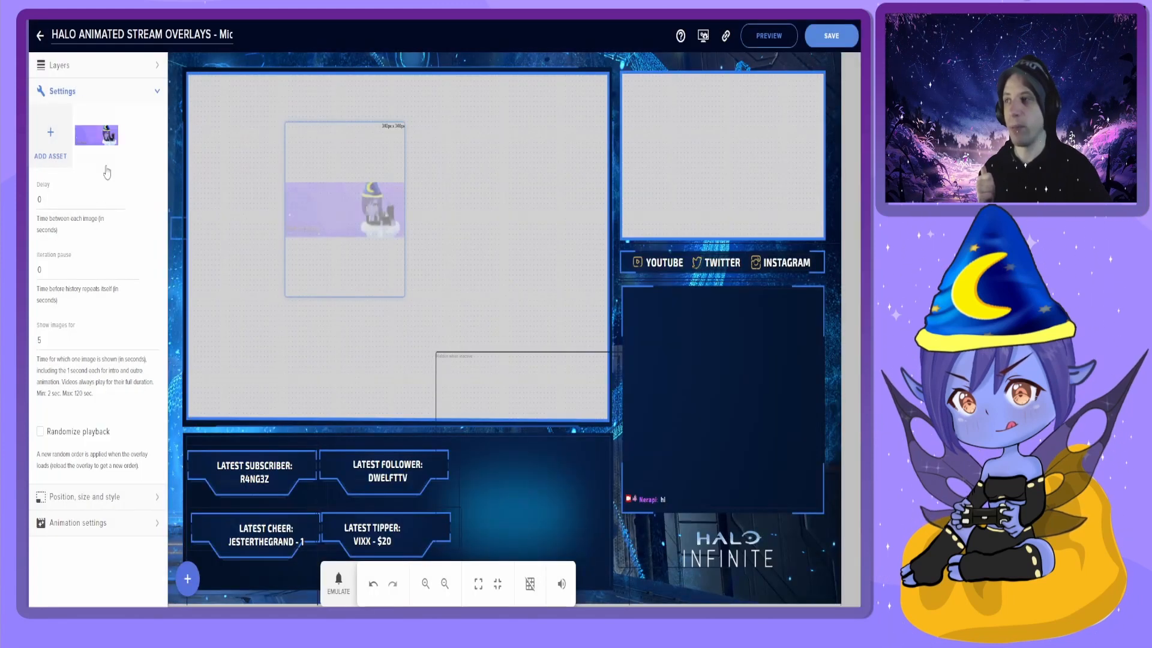
left_click(41, 155)
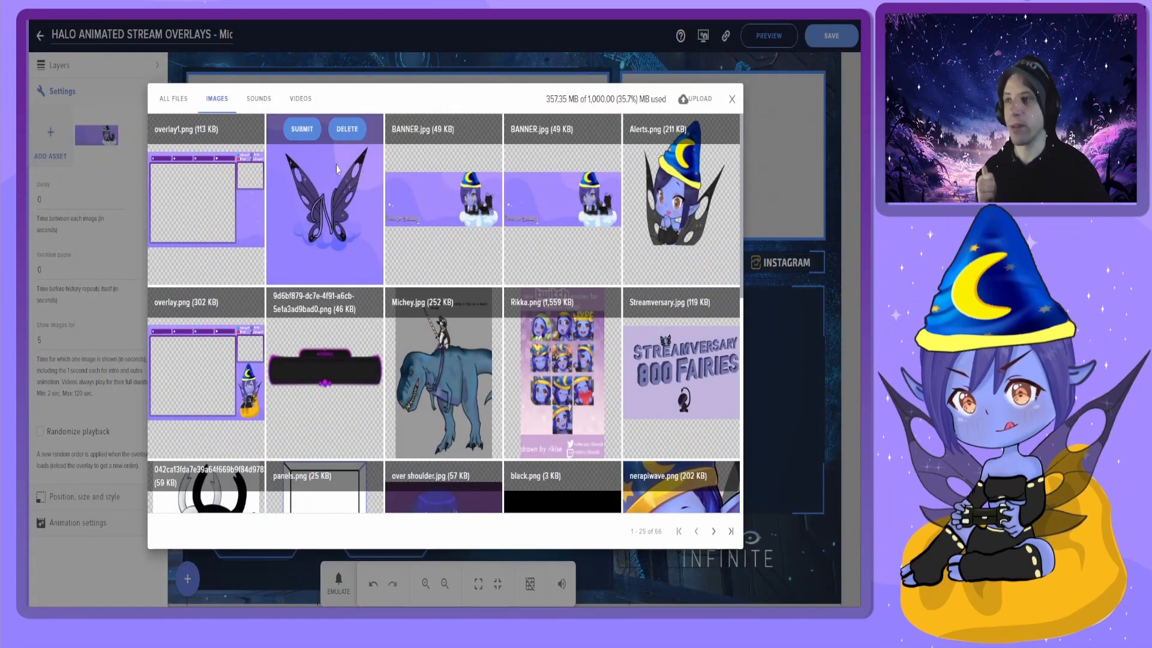
left_click(300, 131)
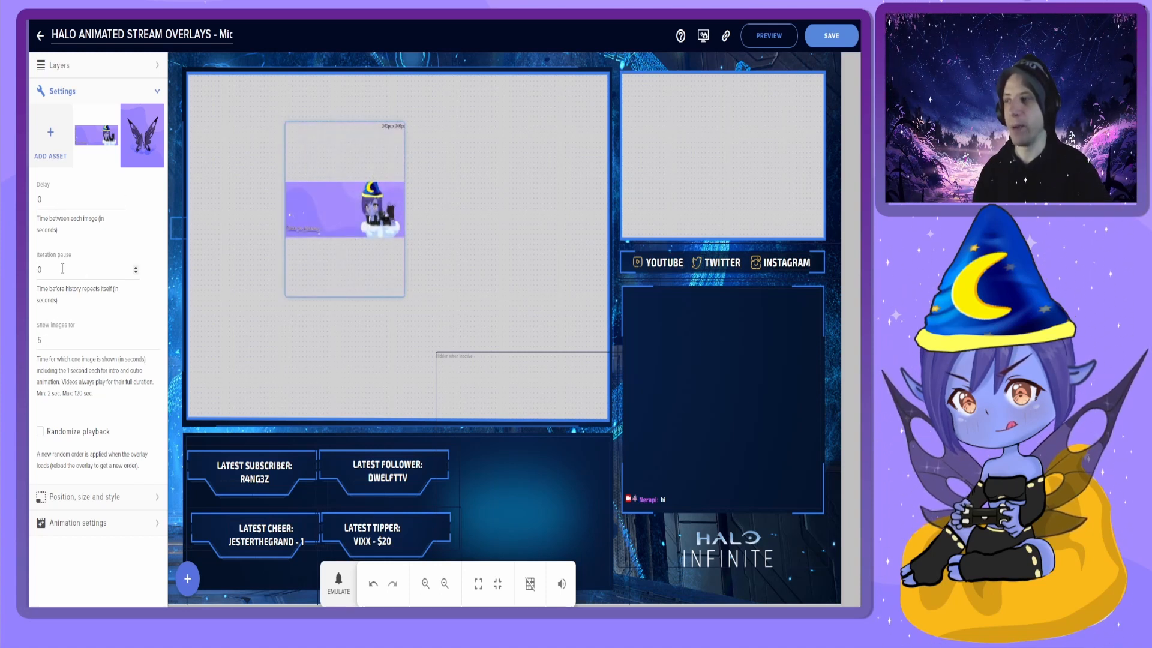
Review the slideshow's position and size options and set its enter animation to Fade In Left
left_click(90, 498)
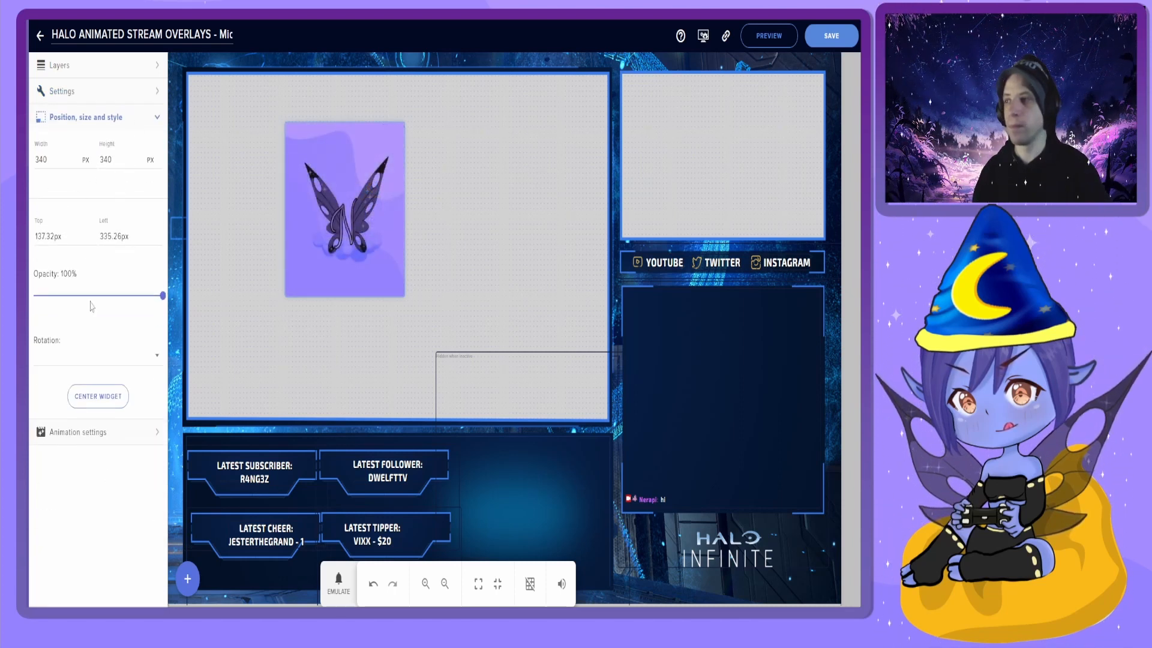
left_click(80, 431)
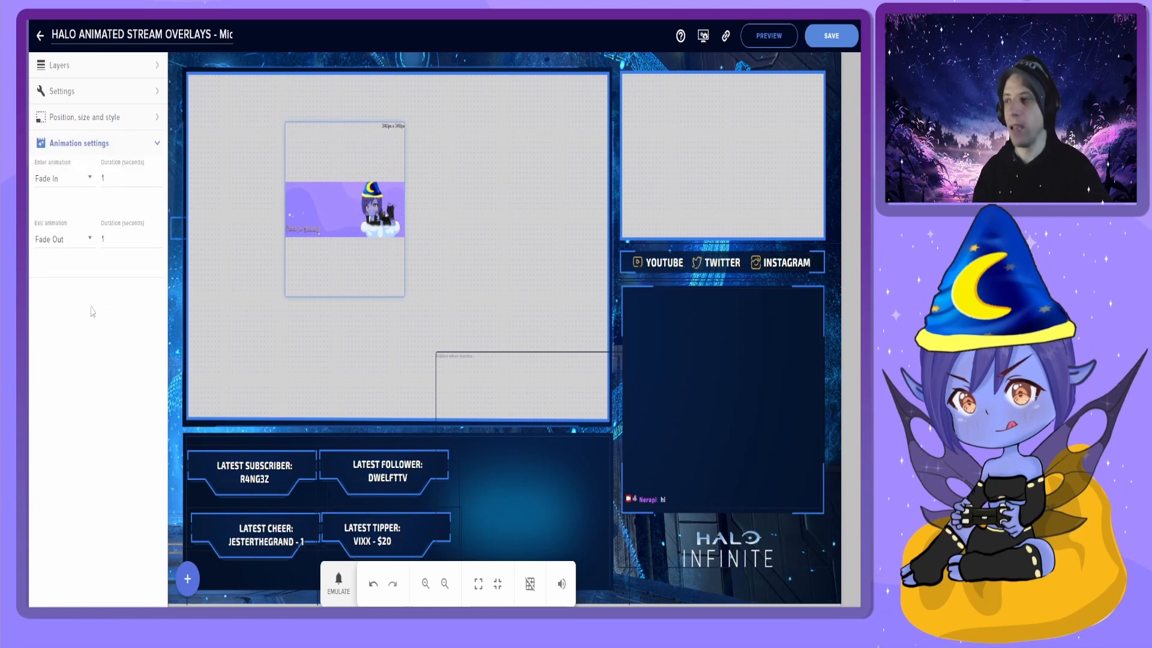
left_click(62, 184)
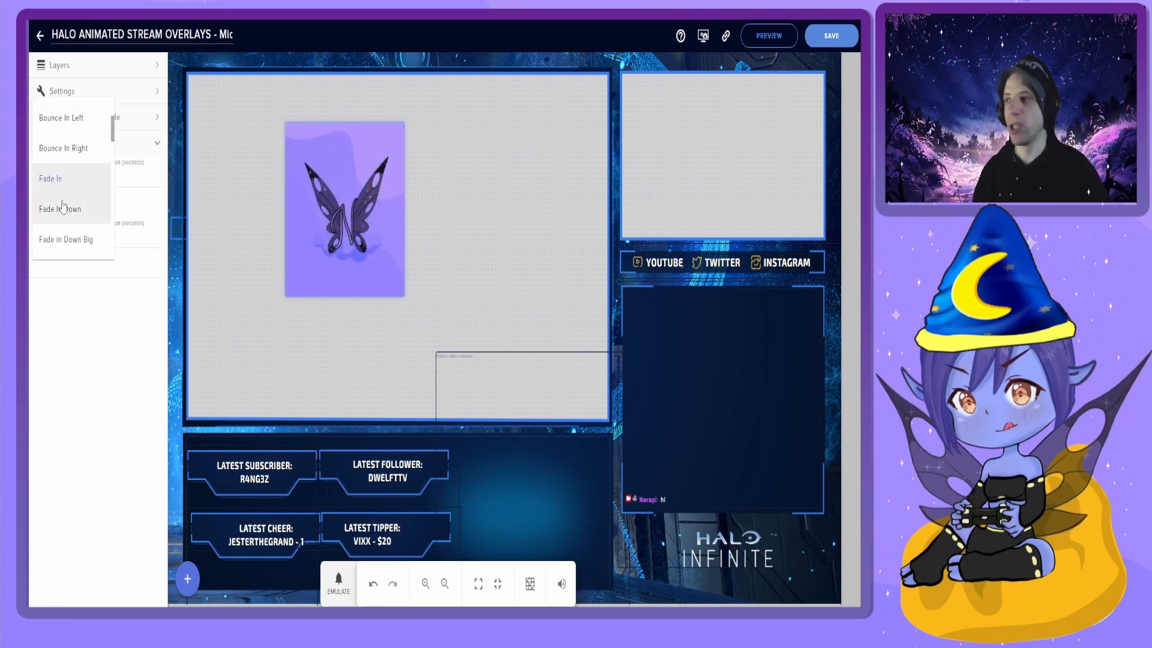
scroll(63, 201, "down", 3)
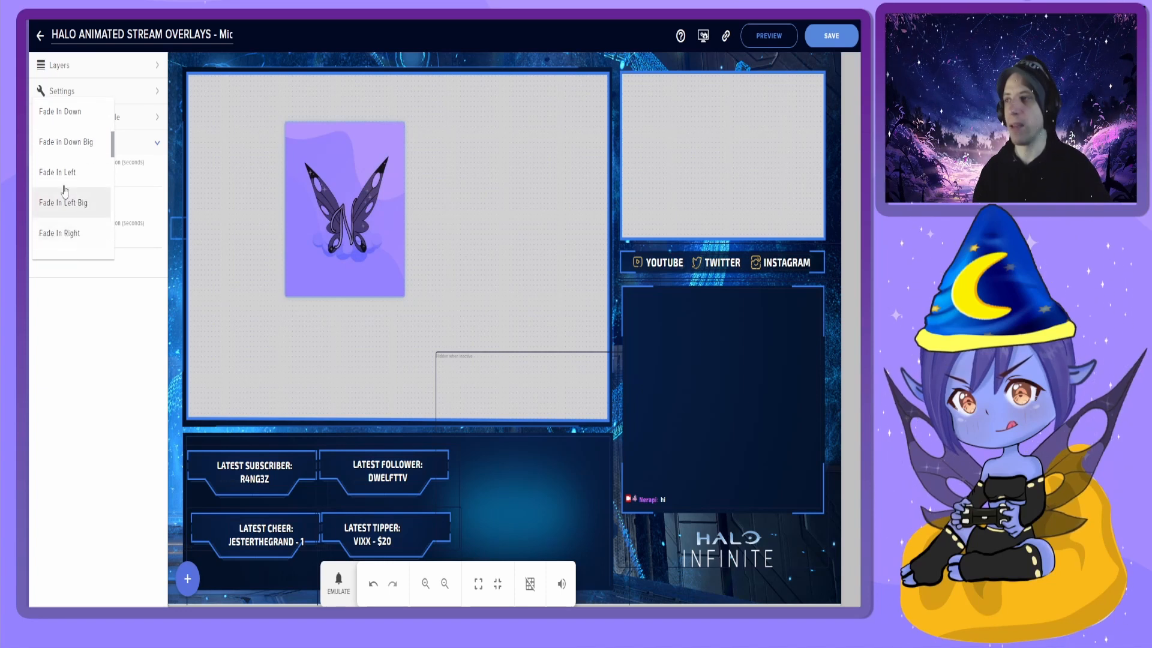
left_click(61, 174)
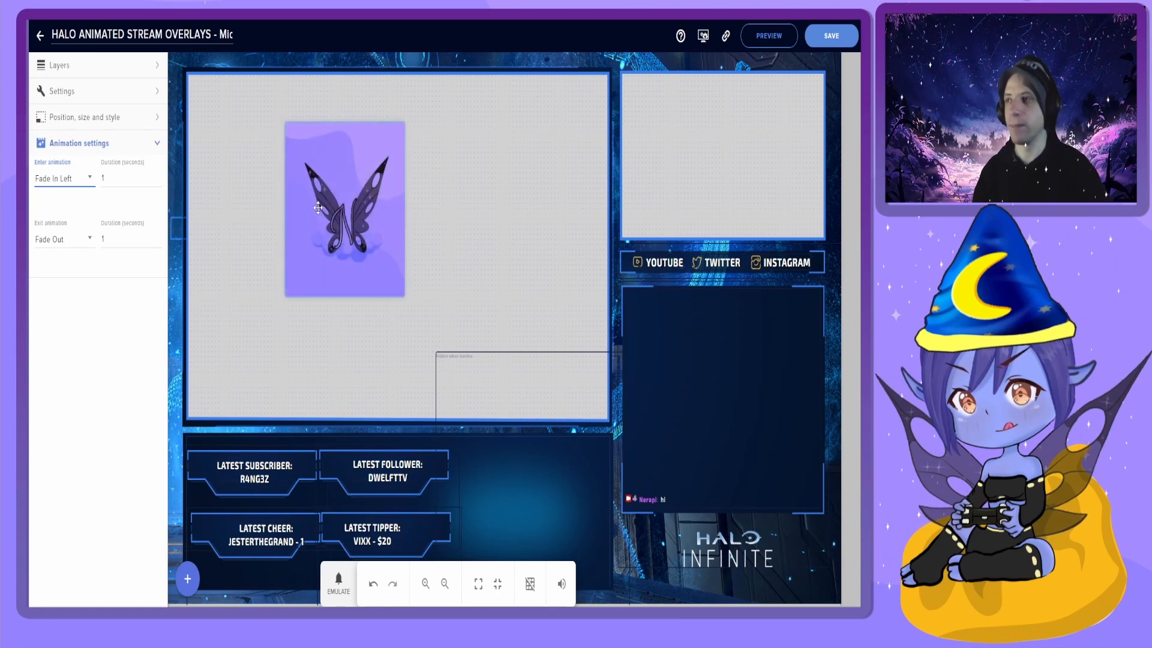
Look through the widgets offered in the Charity & Seasonal and Stream Tools categories
left_click(191, 580)
mouse_move(228, 489)
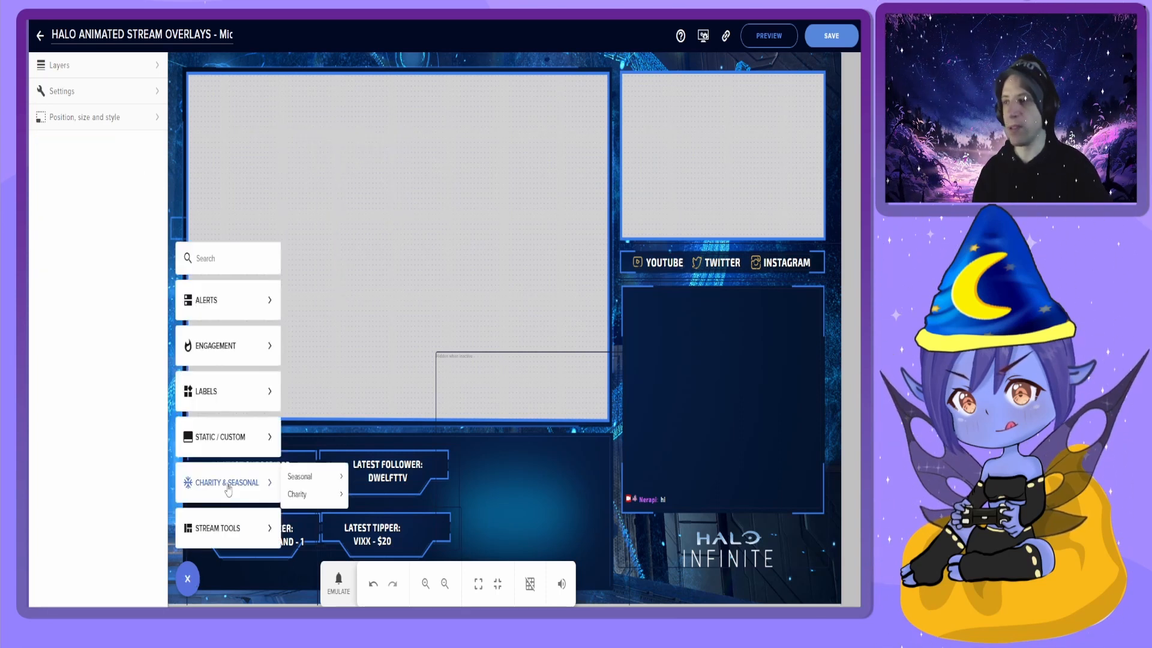
mouse_move(292, 478)
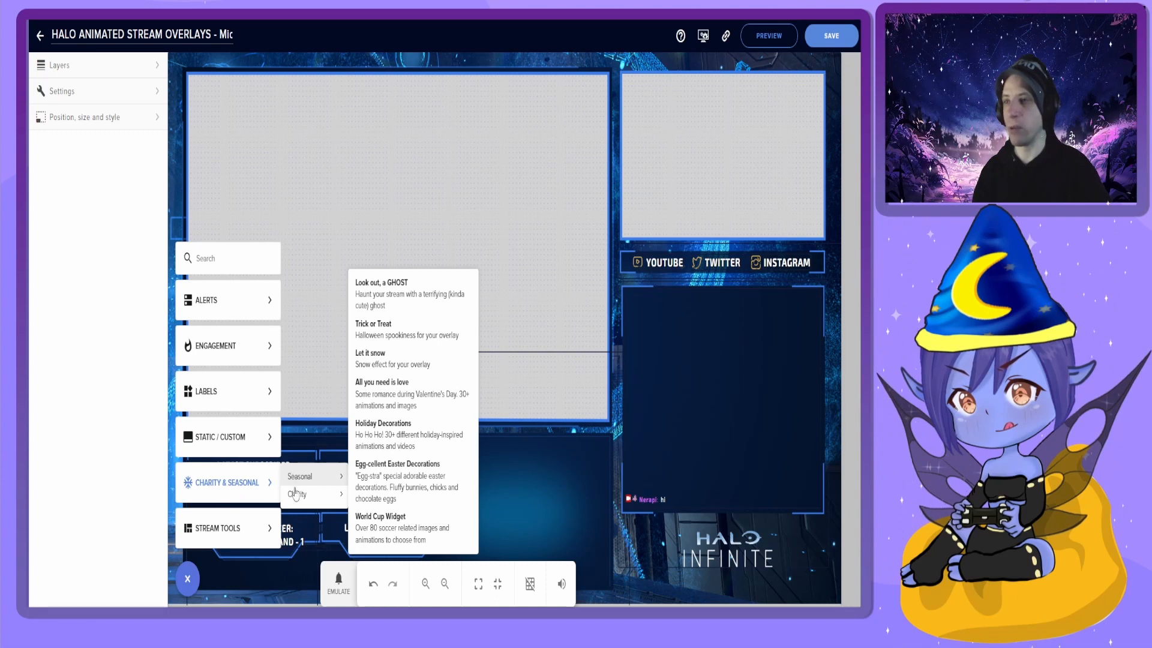
mouse_move(295, 497)
mouse_move(231, 532)
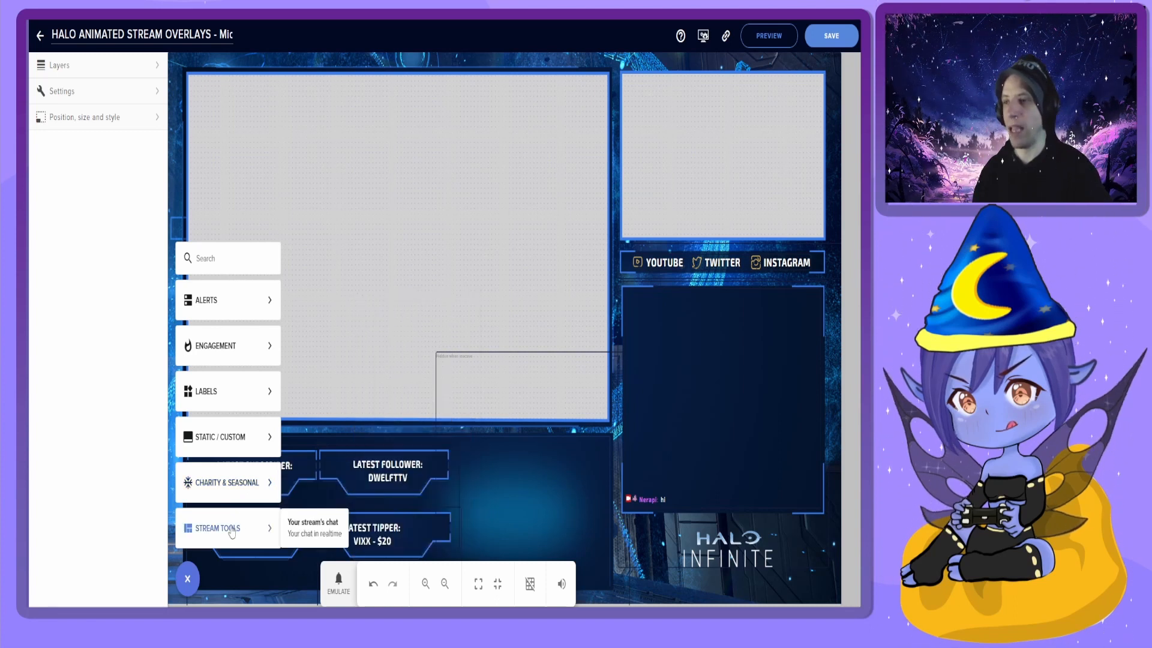
left_click_drag(324, 532, 339, 186)
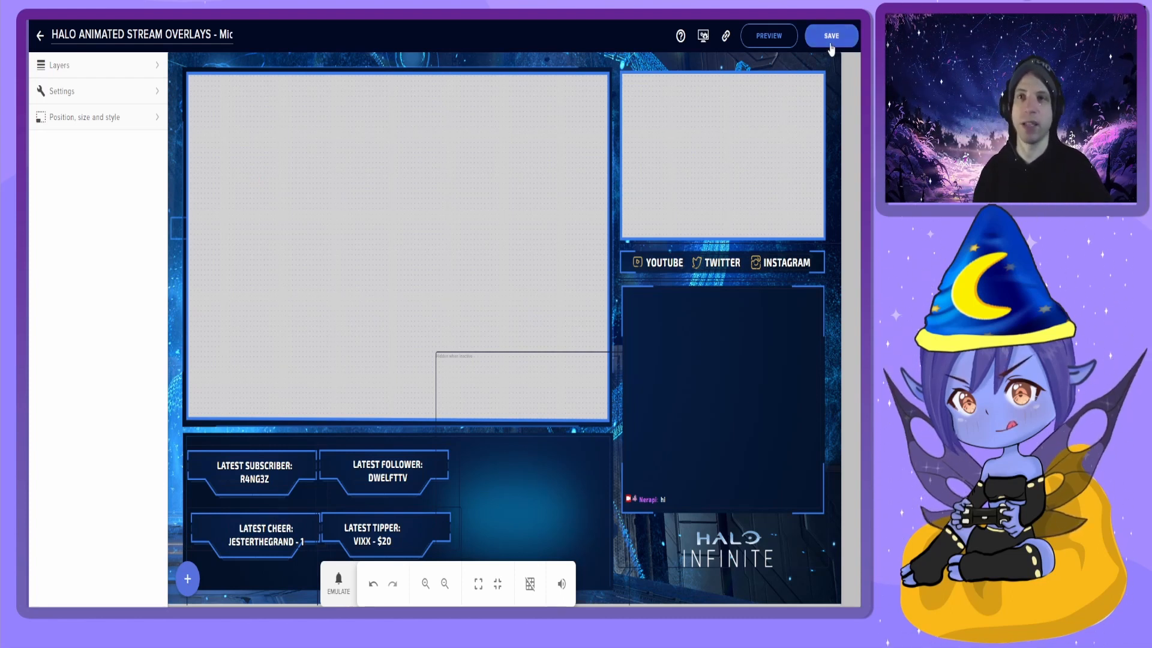
Save the overlay and copy its URL for use as a browser source
left_click(830, 45)
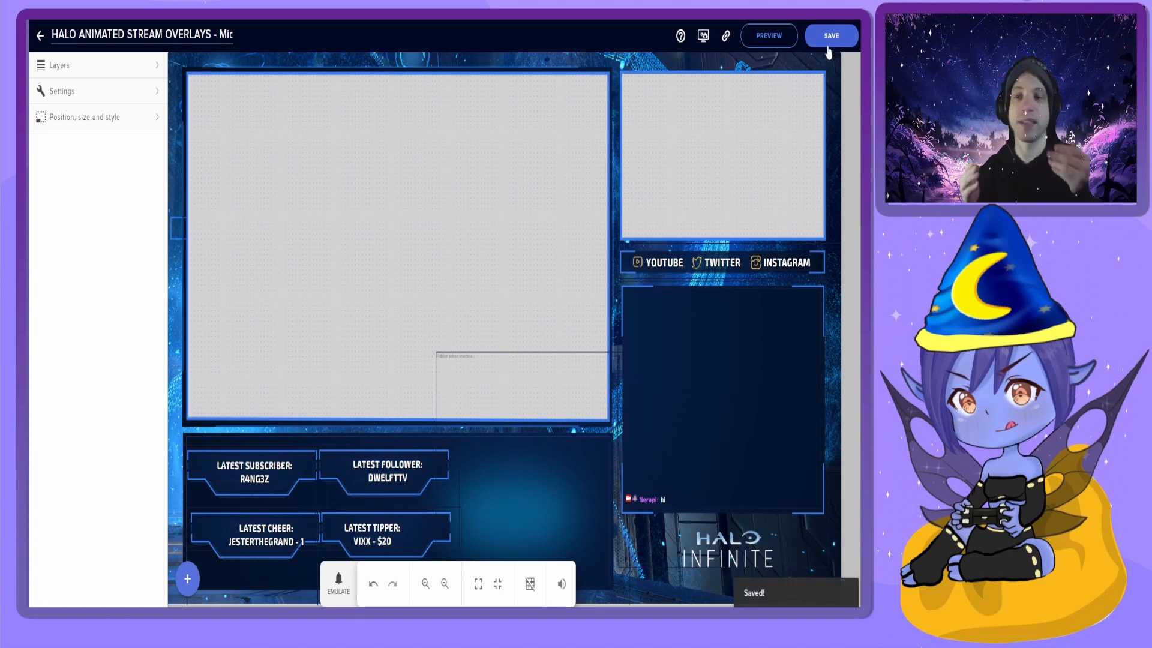
left_click(725, 36)
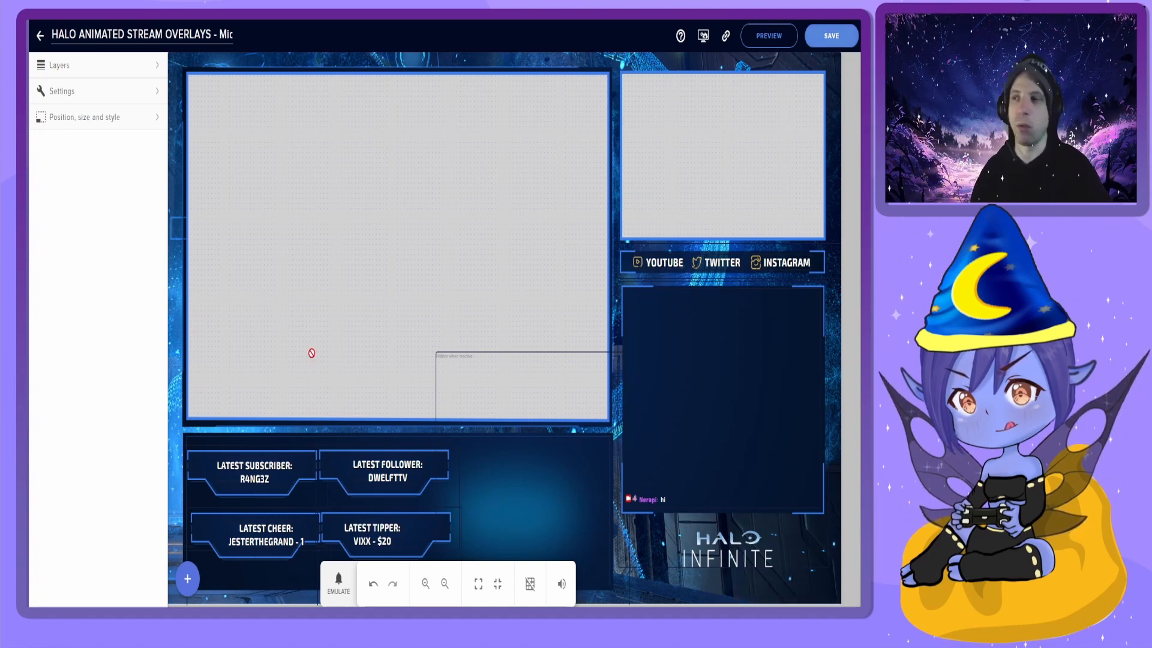
Add the Your stream's chat widget from the Stream Tools category to the overlay and delete it again
left_click(187, 581)
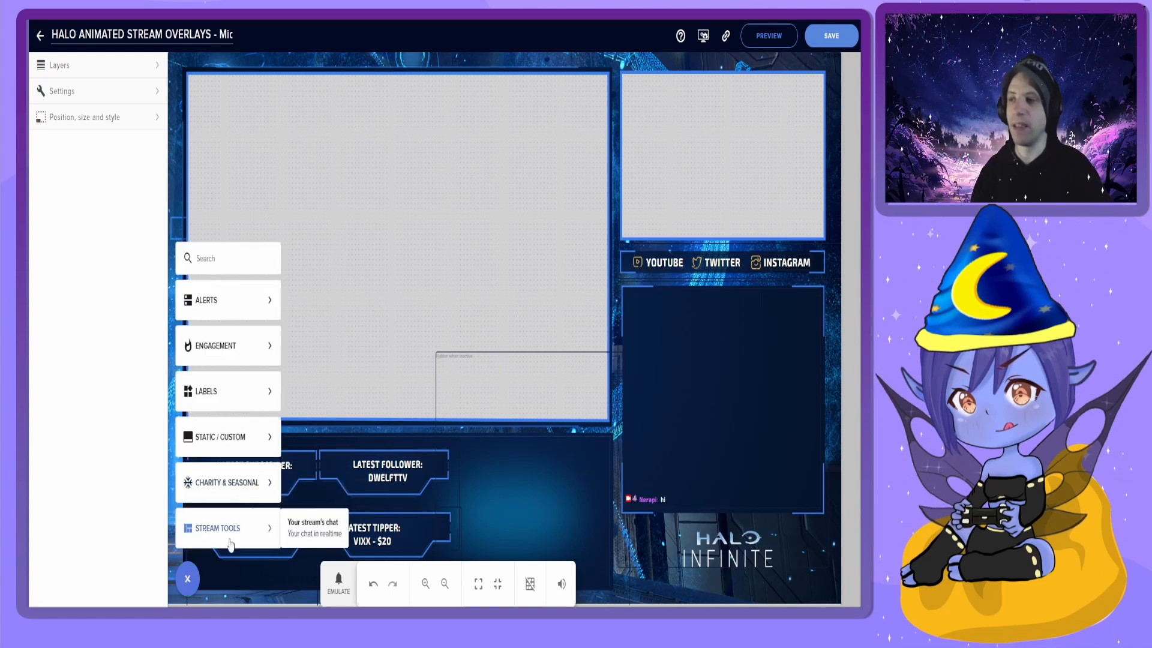
left_click(315, 528)
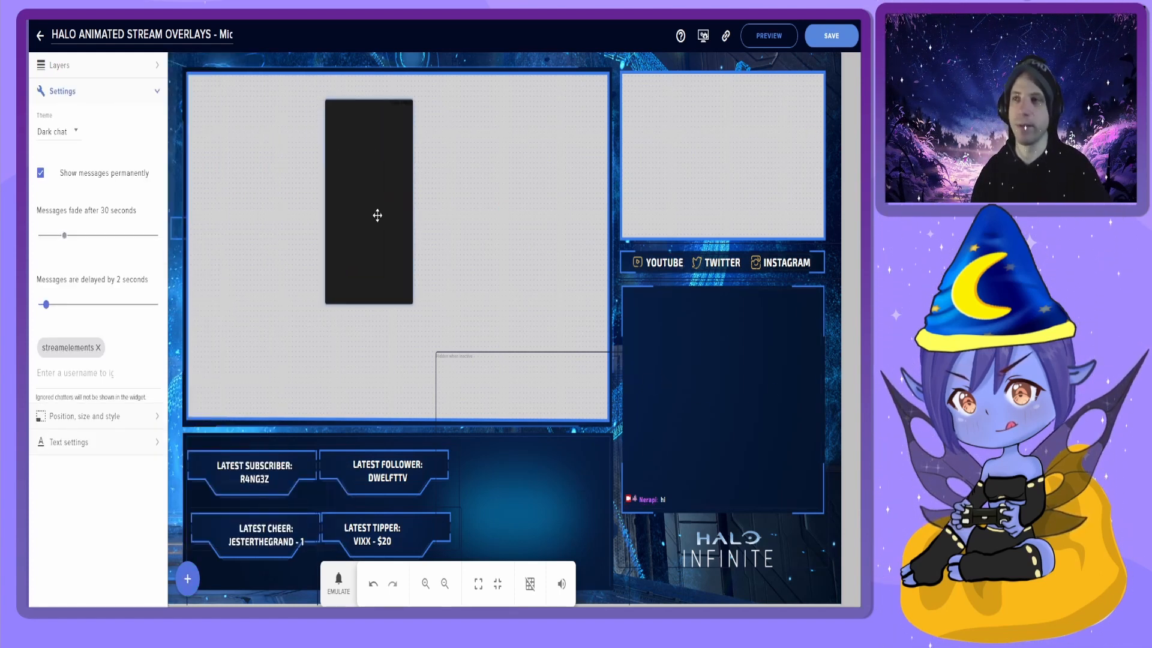
key("Delete")
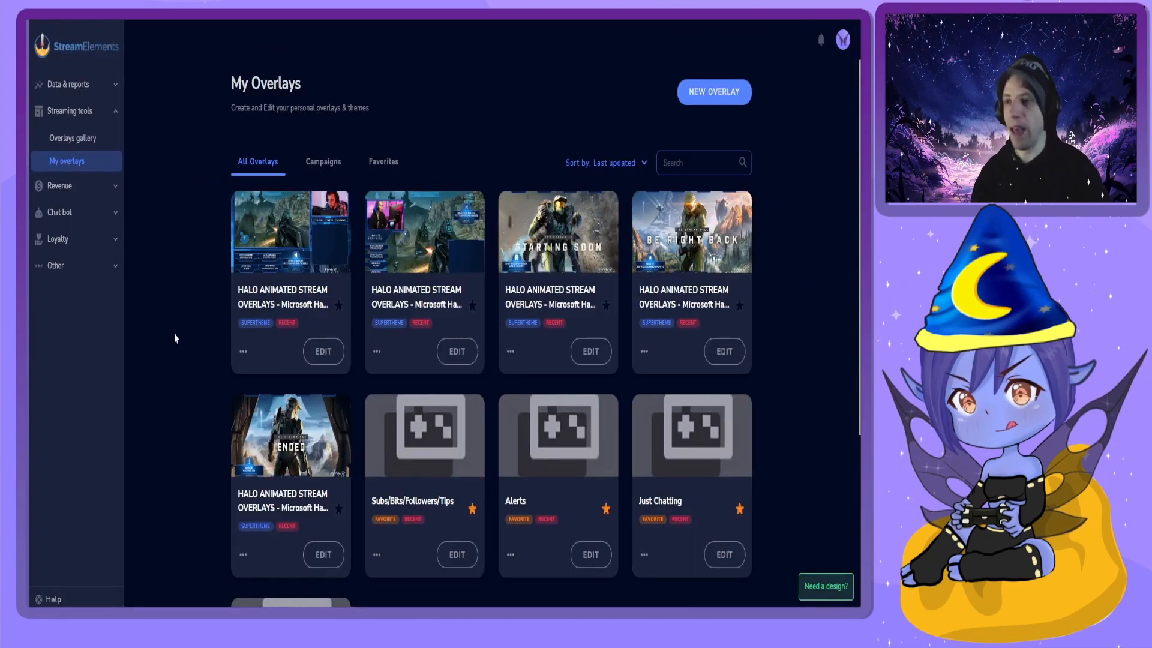
Look over the saved overlays listed on the My Overlays page
scroll(174, 338, "down", 2)
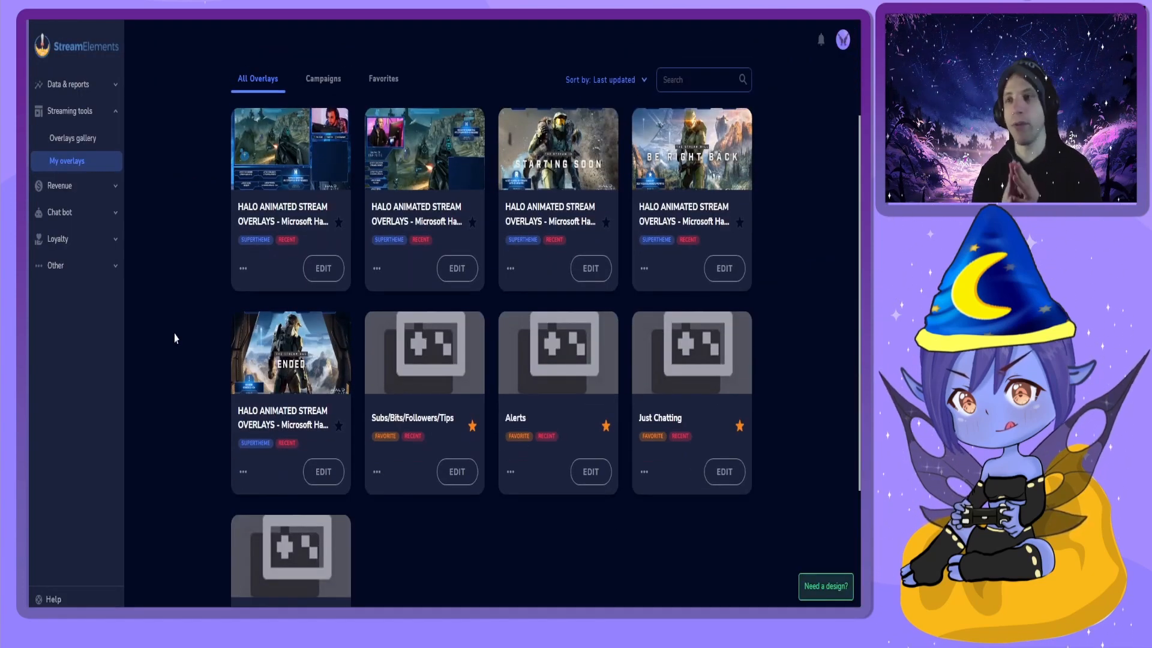